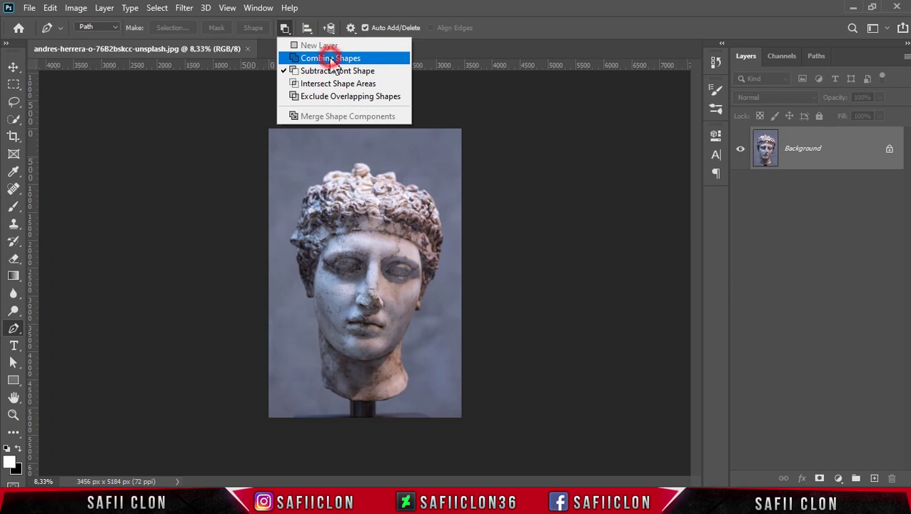
Step: Unlock the background layer and trace a Pen path from the chin up the left jaw to the earlobe
click(889, 153)
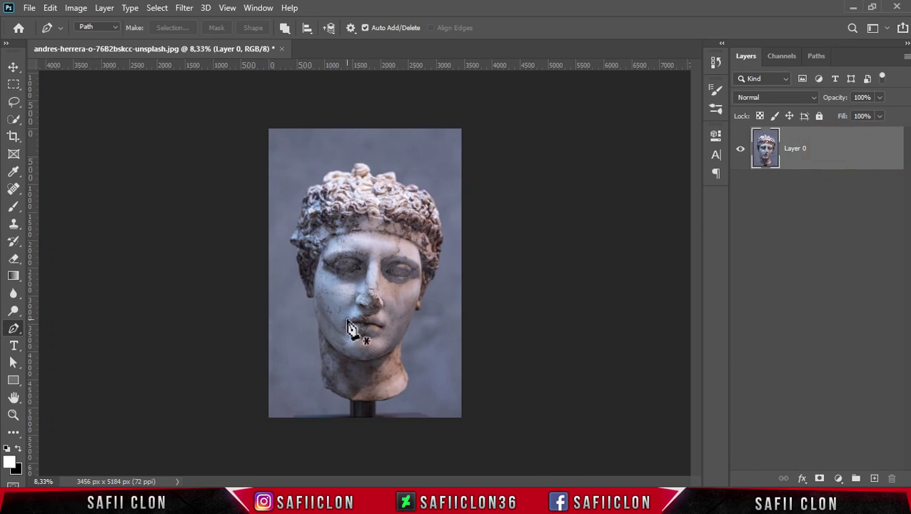
key(ctrl+plus)
key(ctrl+plus)
key(ctrl+plus)
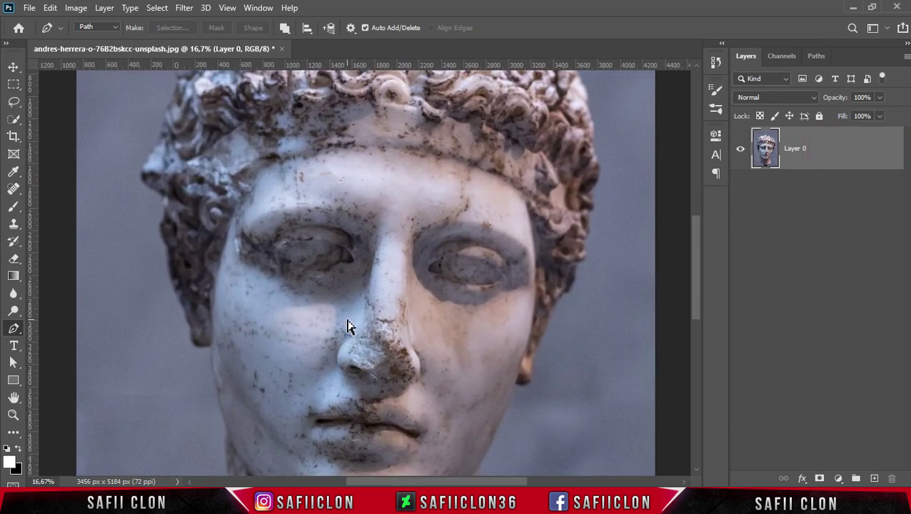
scroll(348, 328, down, 5)
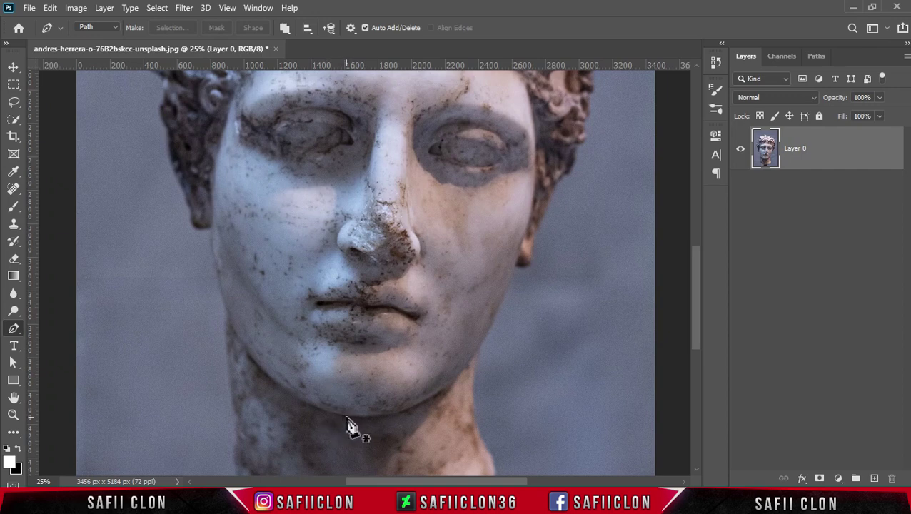
click(341, 415)
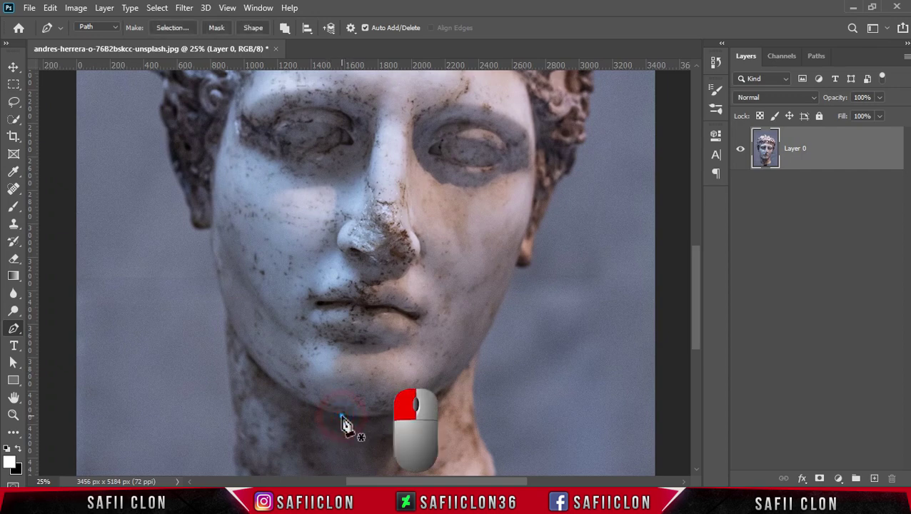
drag(246, 351, 231, 321)
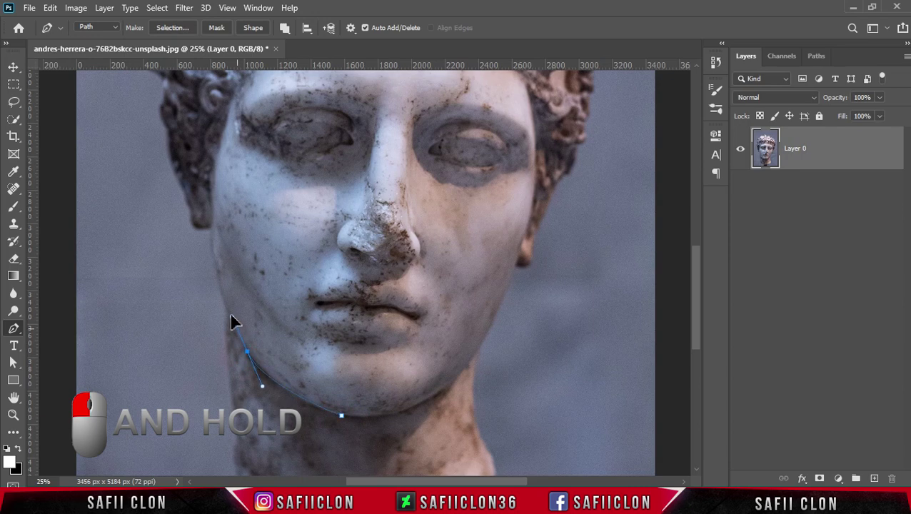
scroll(232, 319, up, 2)
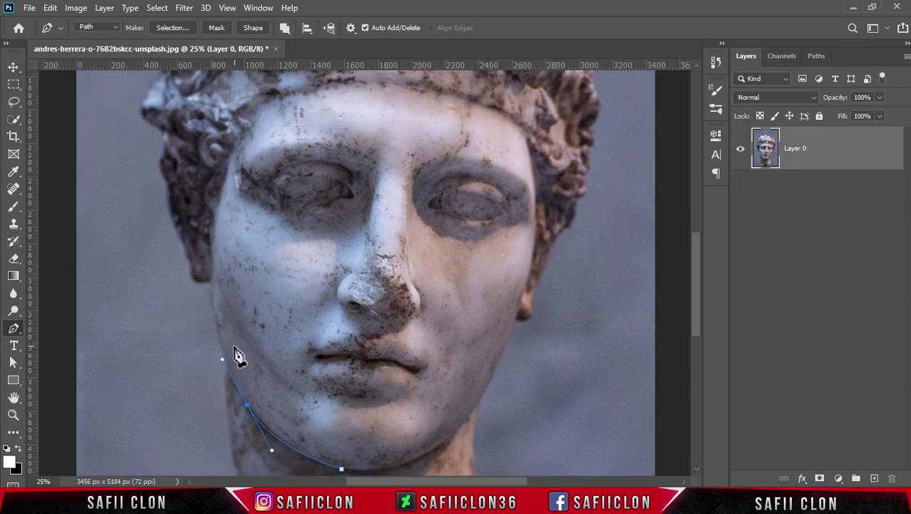
drag(210, 284, 207, 245)
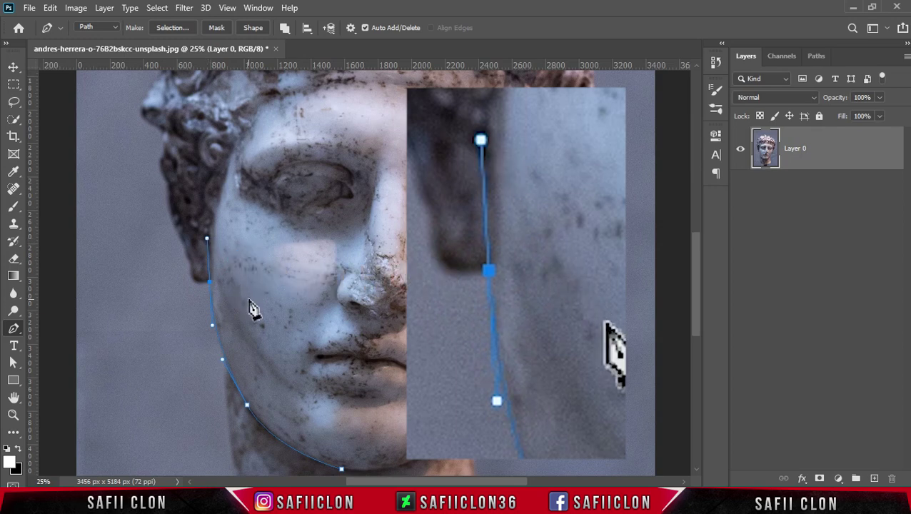
Step: Continue the path around the left earlobe and up the outer edge of the side hair, removing forward handles at sharp turns
drag(211, 286, 191, 281)
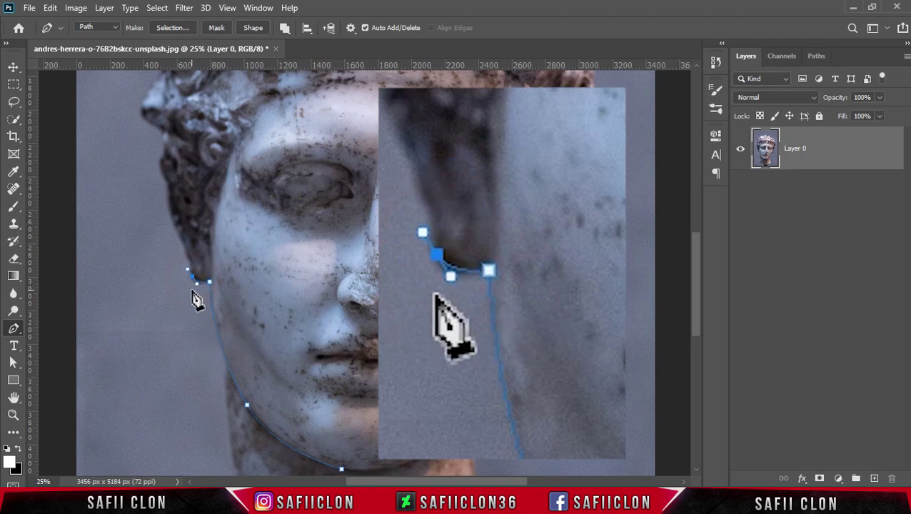
alt+click(192, 277)
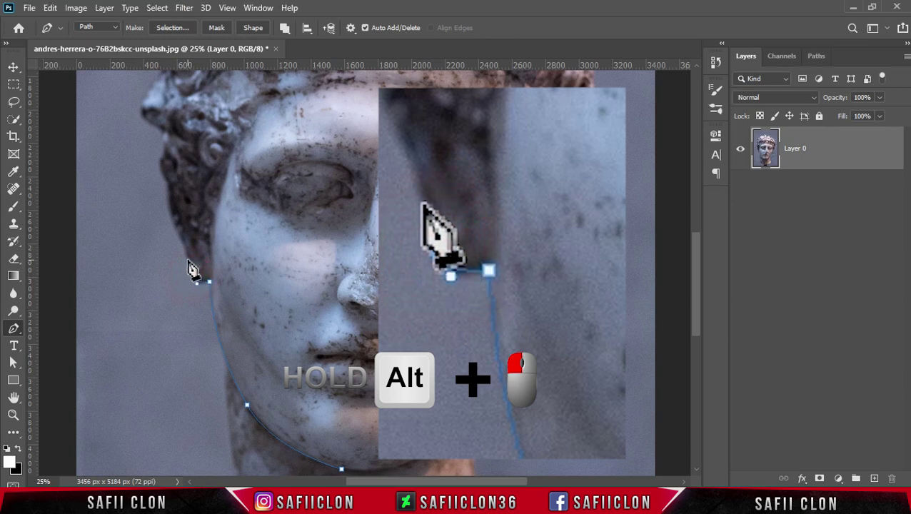
drag(187, 253, 150, 141)
scroll(180, 264, up, 2)
alt+click(169, 248)
alt+click(164, 191)
Step: Trace the path up the left edge of the curls from the protruding headband to the upper-left crown of the head
scroll(149, 145, up, 4)
alt+click(143, 286)
drag(154, 269, 157, 264)
drag(163, 248, 165, 238)
drag(171, 222, 176, 215)
drag(187, 163, 265, 83)
alt+click(219, 127)
alt+click(242, 123)
drag(284, 84, 317, 93)
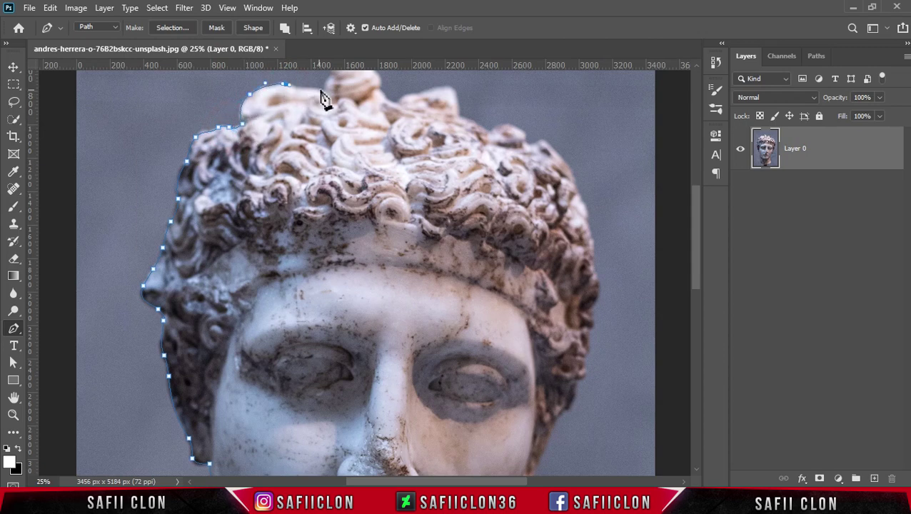
Step: Extend the path over the top knot and across the crown's curls to the upper-right edge of the hair
scroll(325, 143, up, 3)
click(380, 184)
click(388, 197)
drag(450, 185, 462, 211)
drag(469, 216, 577, 234)
click(531, 241)
scroll(557, 232, down, 1)
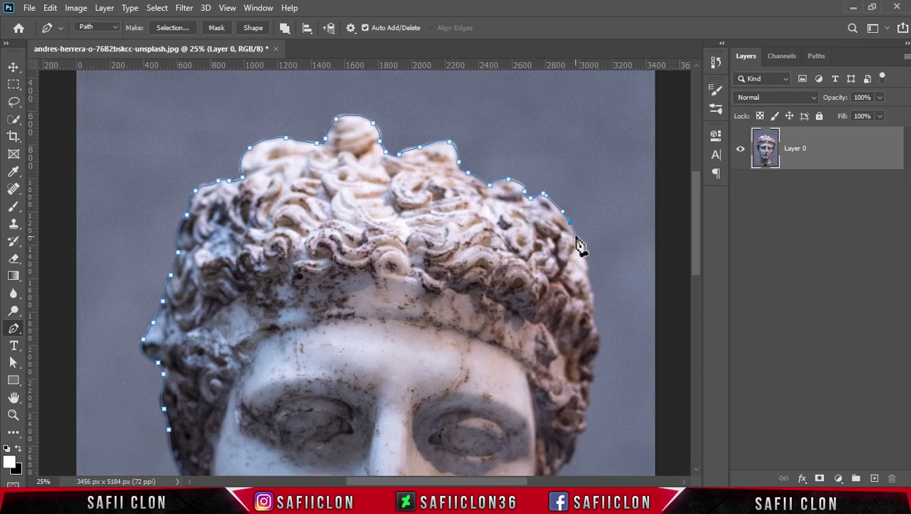
Step: Trace the path down the right edge of the curls to just above the right ear
scroll(582, 261, down, 2)
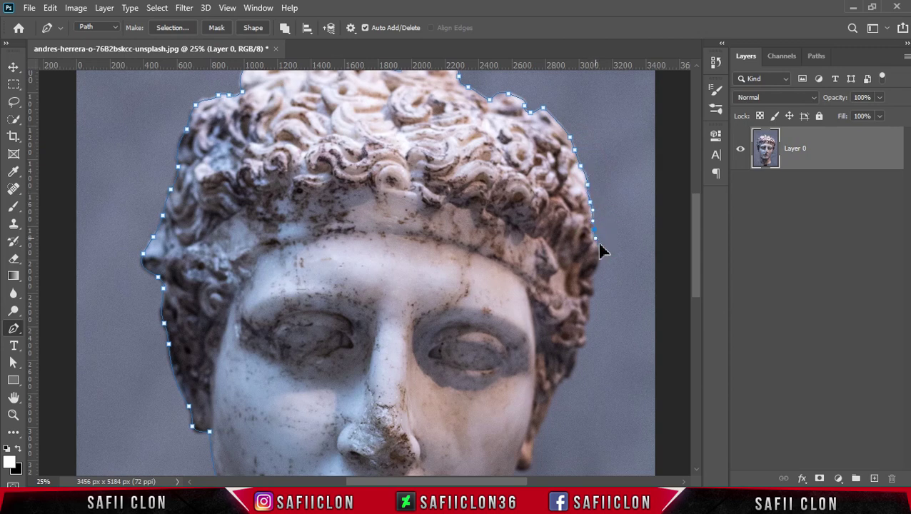
alt+click(589, 277)
drag(594, 289, 593, 297)
scroll(591, 291, down, 1)
click(579, 305)
click(570, 333)
drag(553, 349, 549, 359)
Step: Trace the path around the right ear and along the right jaw, closing it at the starting point on the chin
scroll(547, 354, down, 2)
drag(540, 295, 480, 350)
click(516, 339)
scroll(516, 339, down, 2)
drag(442, 390, 429, 396)
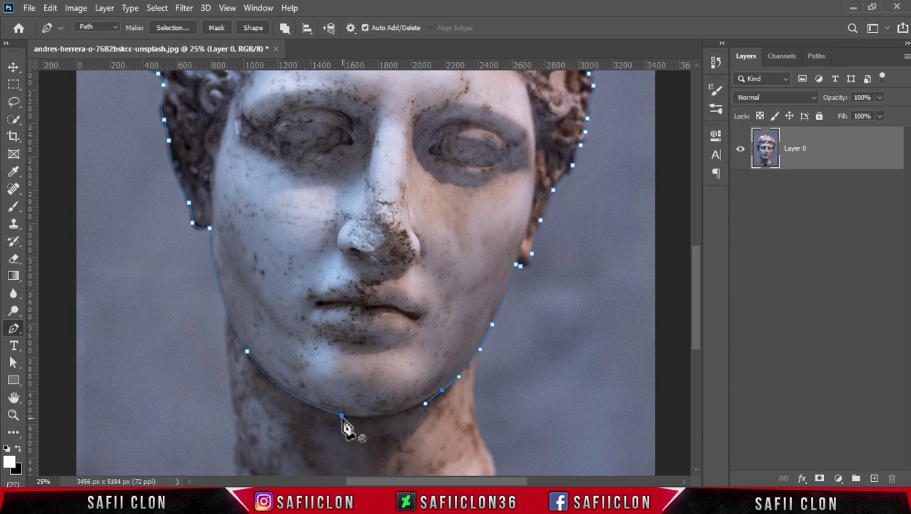
drag(342, 417, 290, 412)
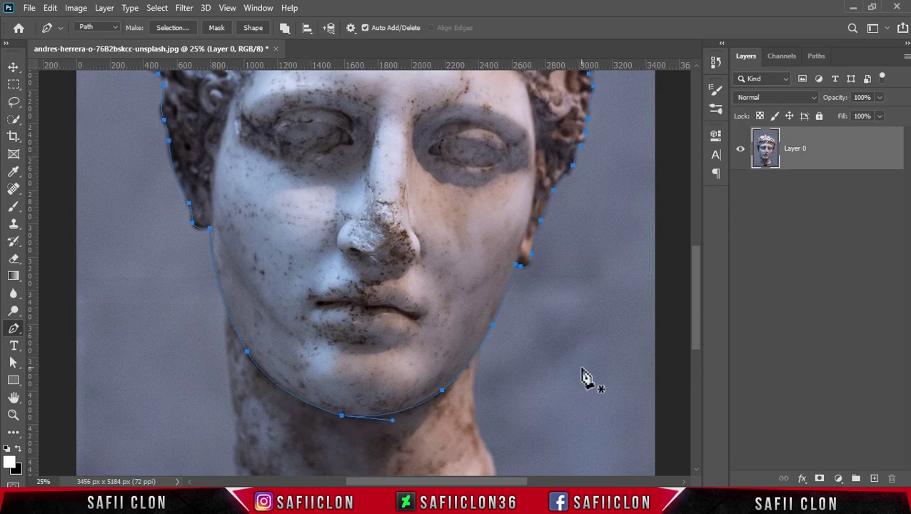
Step: Convert the closed head path to a selection and use it as a layer mask on the statue layer
key(ctrl+minus)
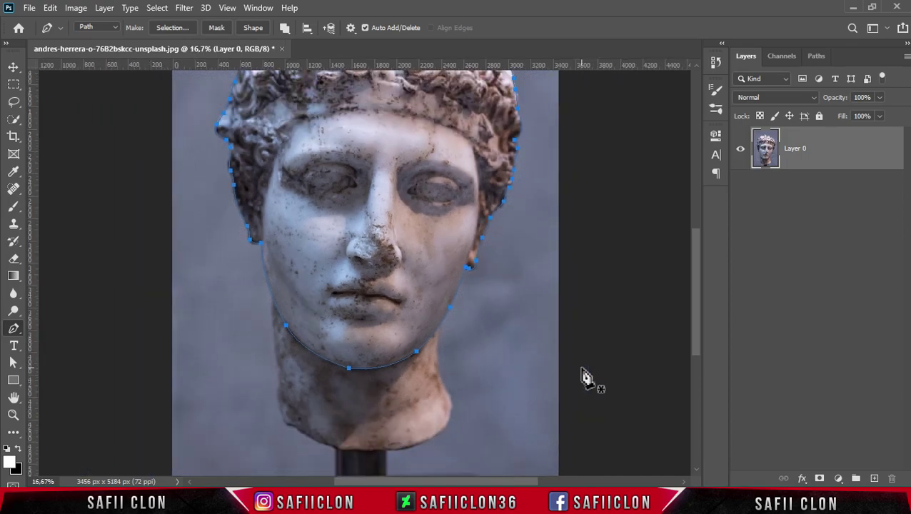
scroll(444, 193, up, 2)
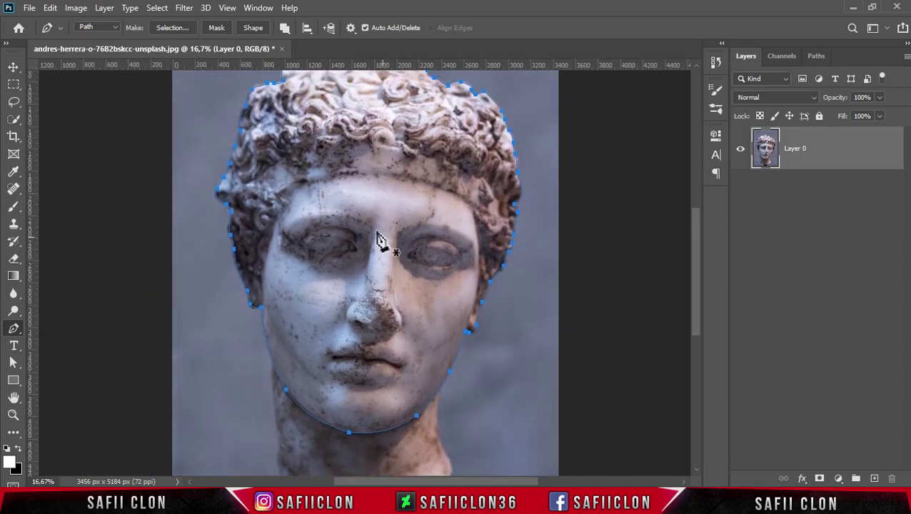
right_click(367, 222)
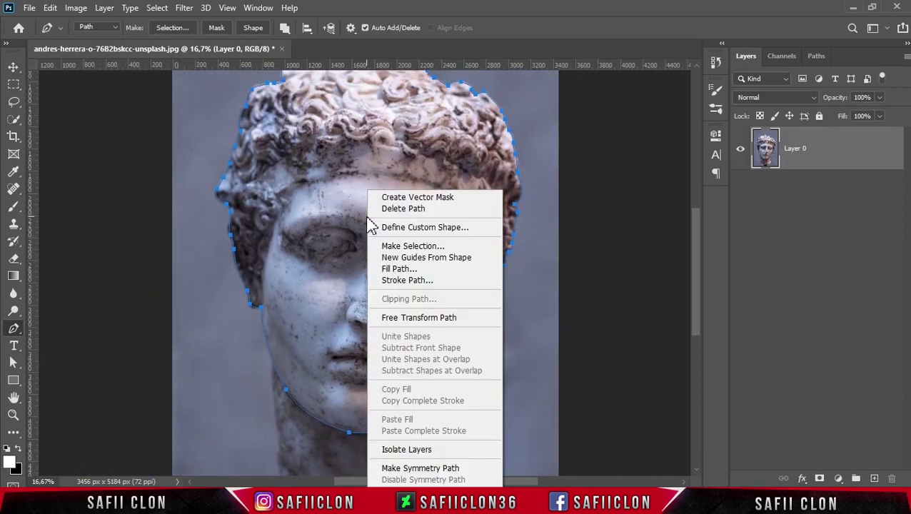
click(424, 247)
click(525, 123)
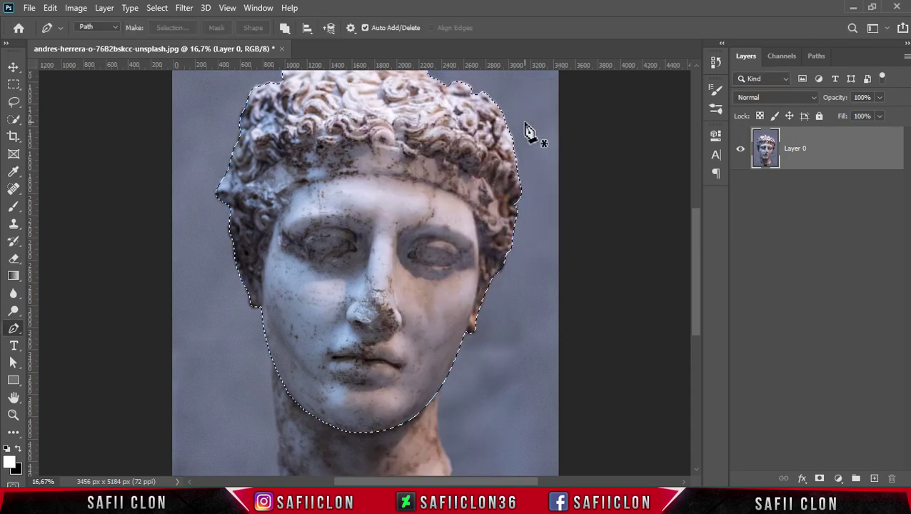
click(821, 150)
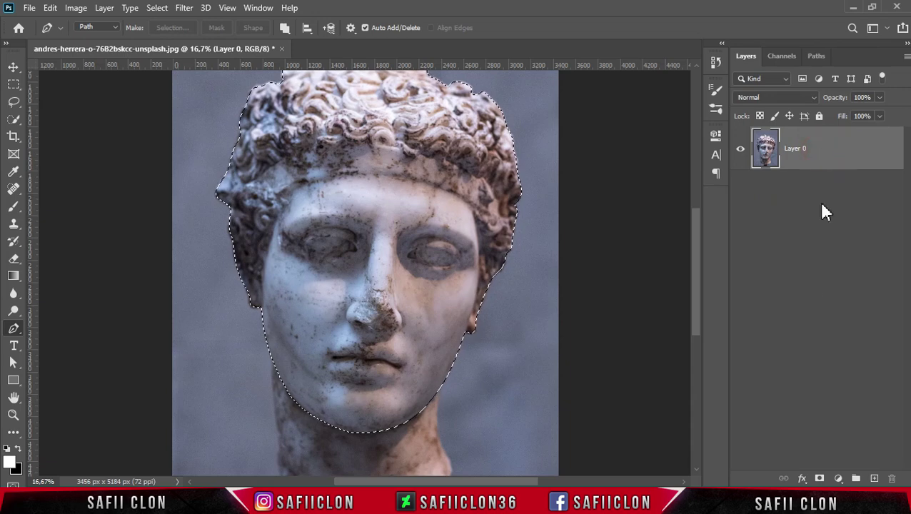
click(820, 478)
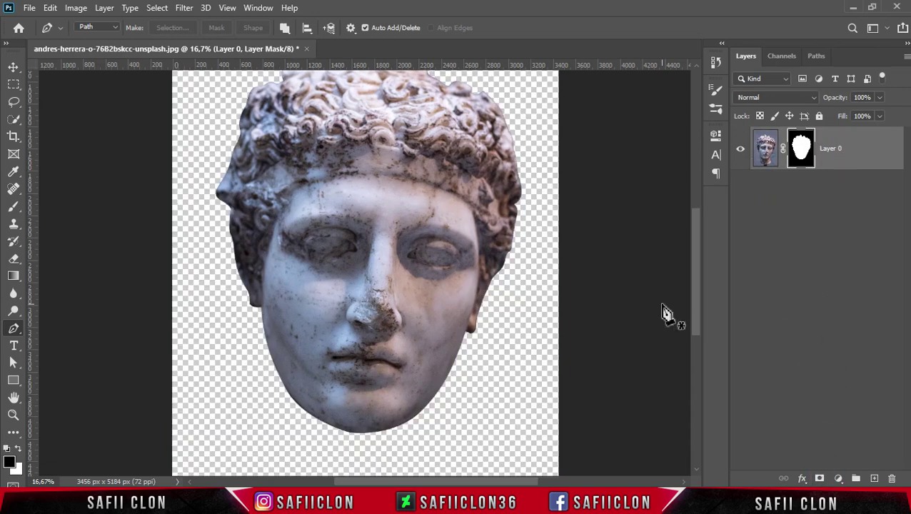
Step: Enlarge the canvas on all four sides with the Crop tool to about 4536 x 5496 px
key(ctrl+minus)
scroll(662, 301, up, 2)
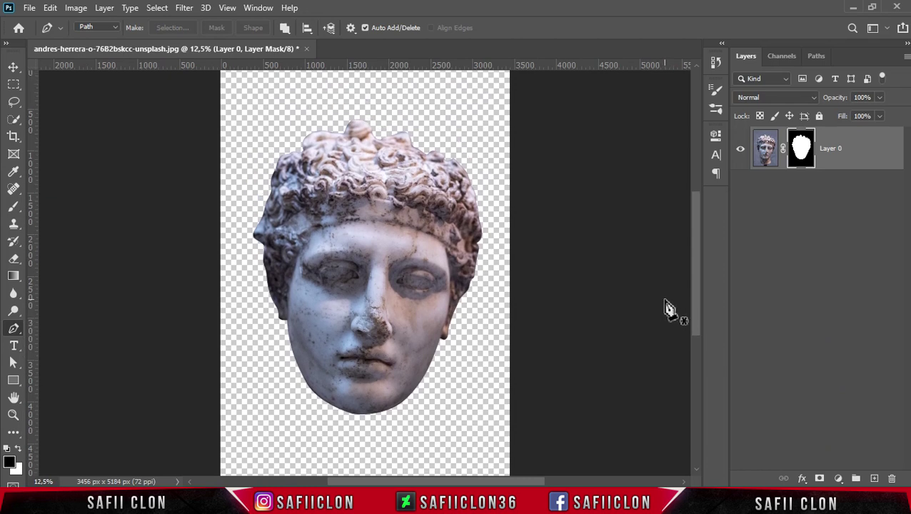
scroll(651, 313, down, 1)
click(14, 136)
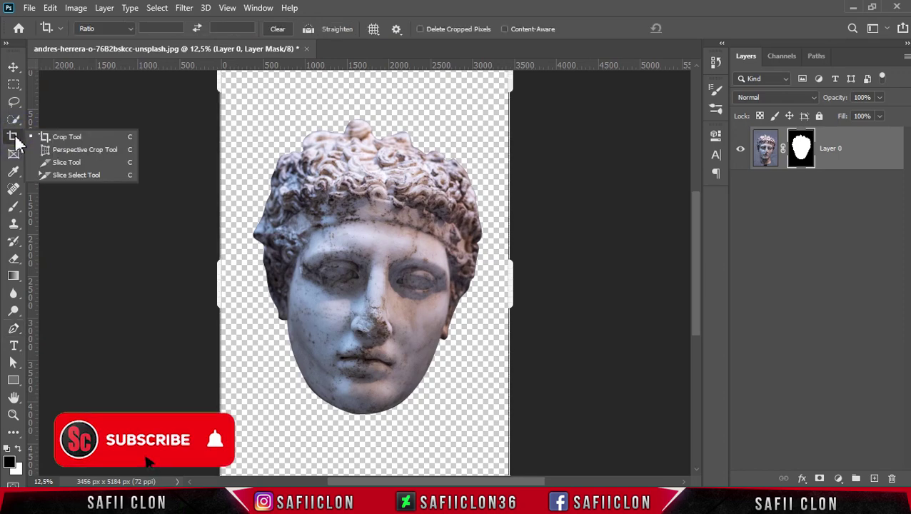
click(58, 138)
drag(219, 282, 198, 283)
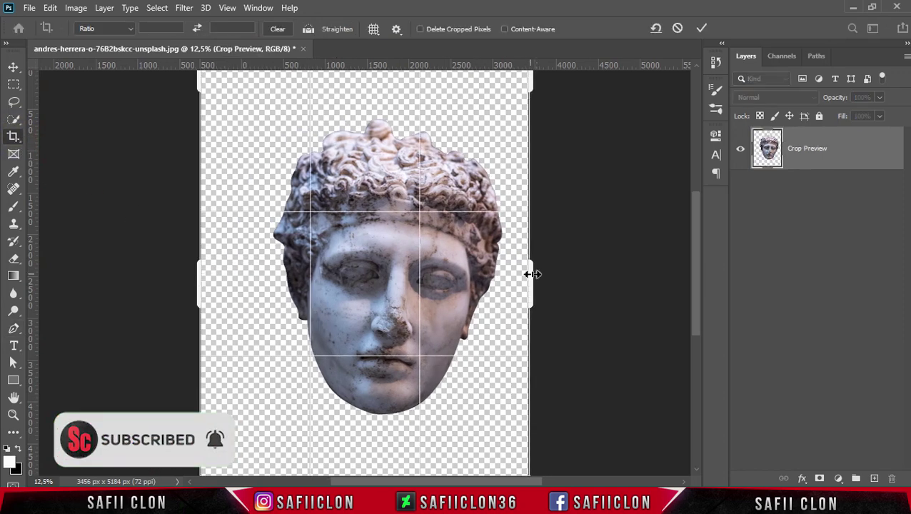
drag(532, 275, 551, 273)
key(ctrl+minus)
drag(491, 262, 497, 262)
drag(365, 132, 368, 122)
drag(362, 427, 364, 429)
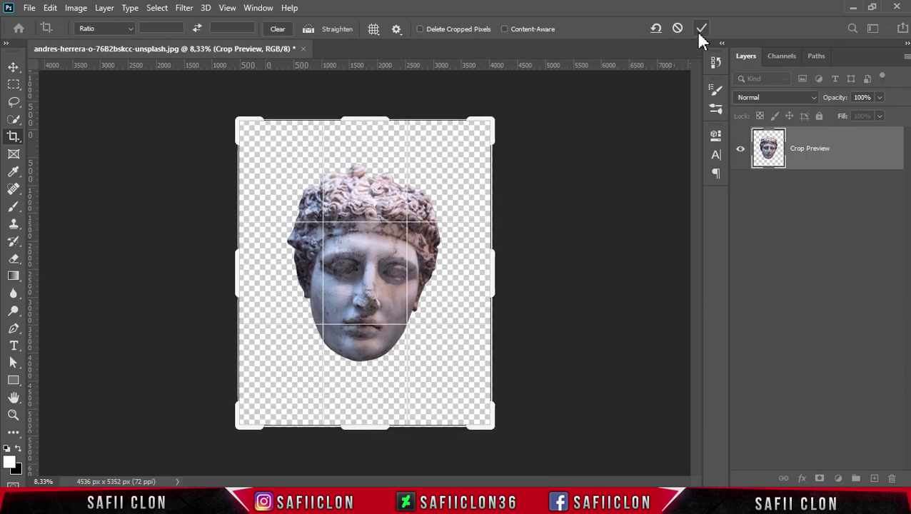
click(699, 29)
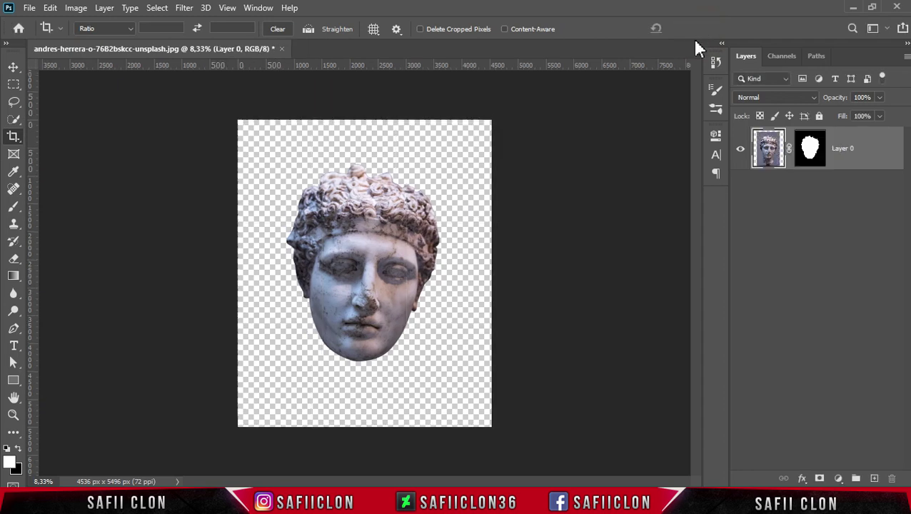
Step: Add a Solid Color fill layer with colour #10101f and place it beneath the statue layer
click(838, 478)
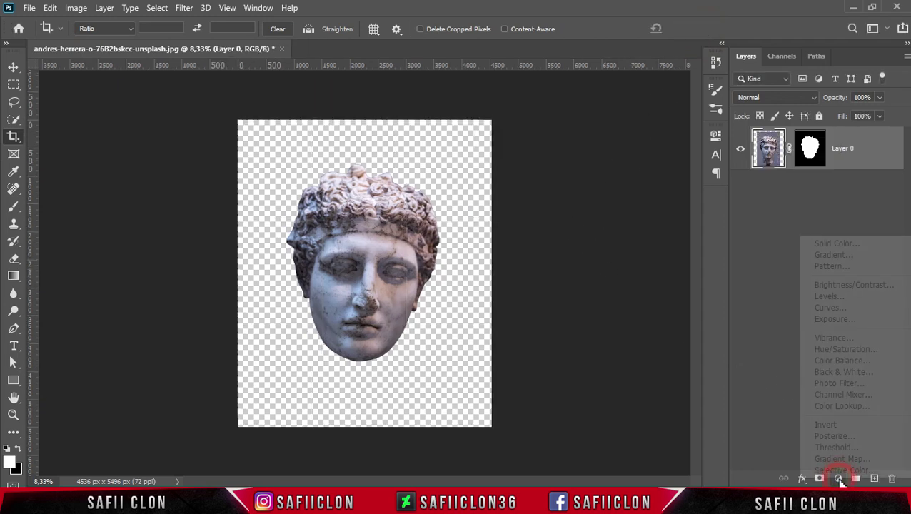
click(845, 246)
click(797, 355)
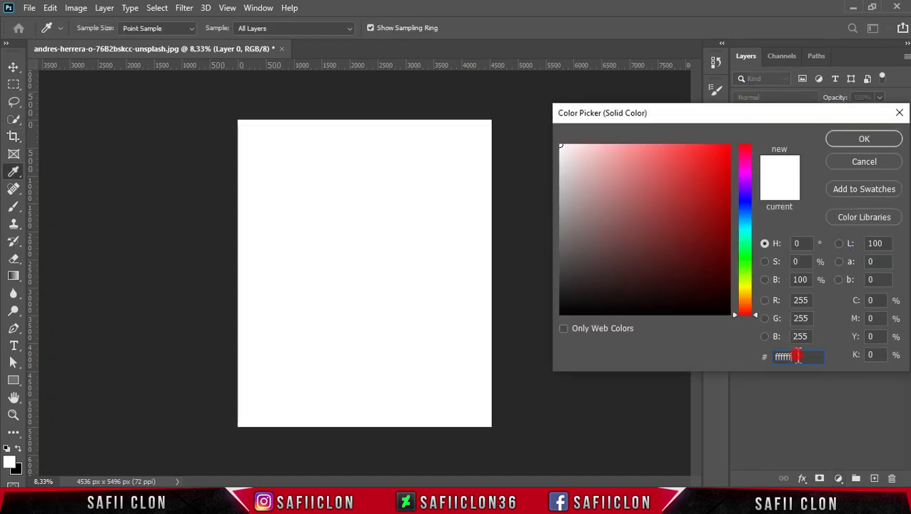
text(10)
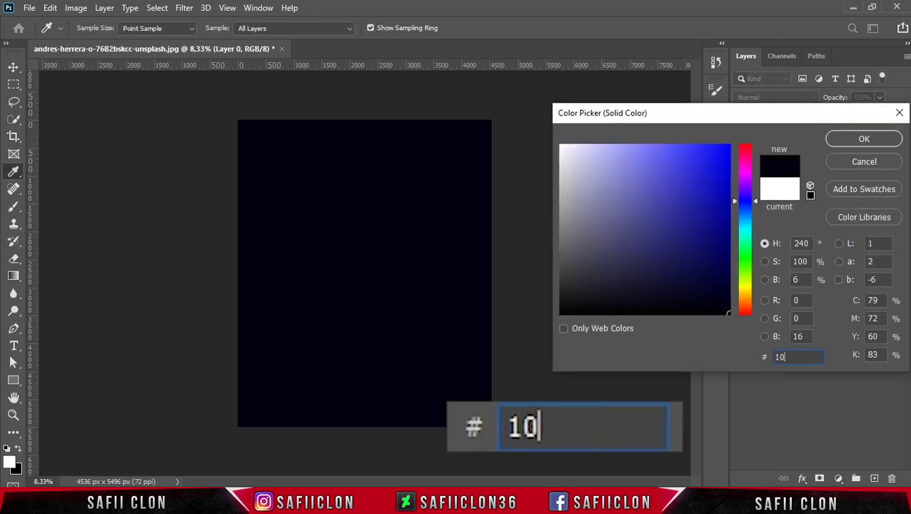
text(101f)
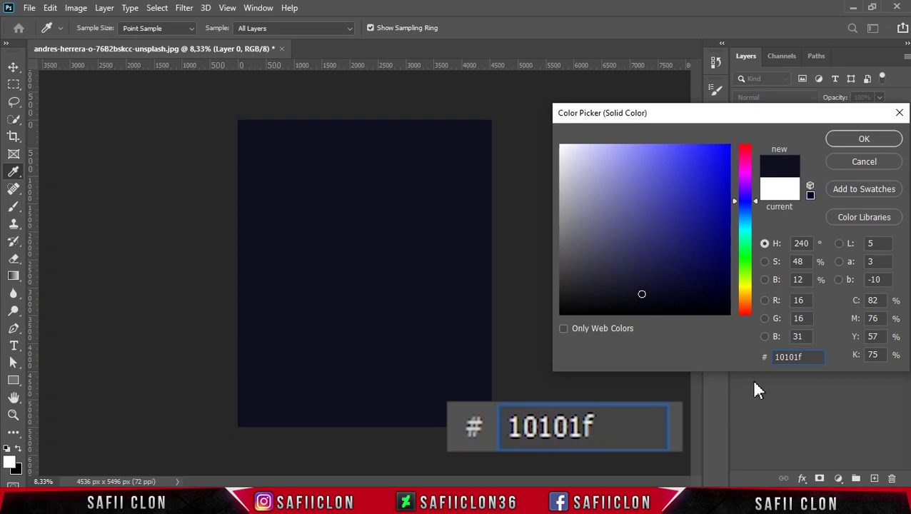
key(Tab)
click(851, 138)
key(c)
drag(851, 148, 857, 207)
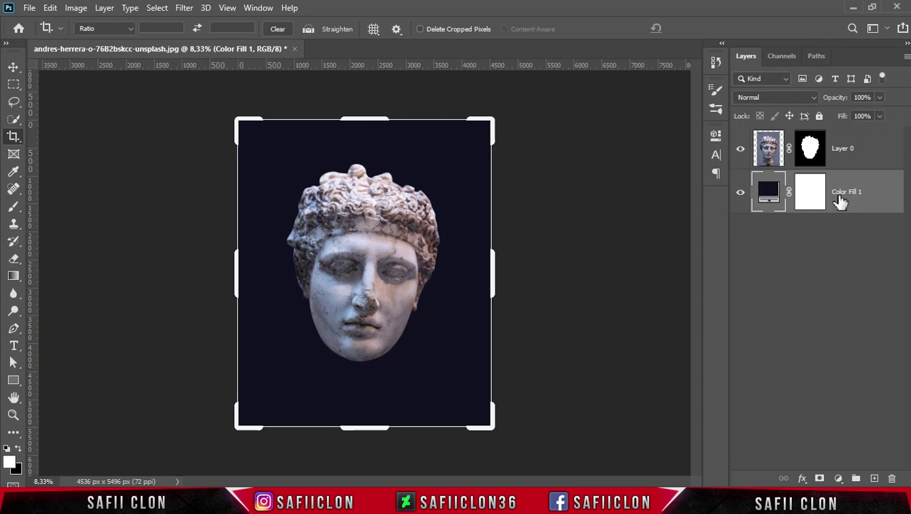
Step: Apply the layer mask permanently to the statue layer
click(812, 150)
right_click(812, 150)
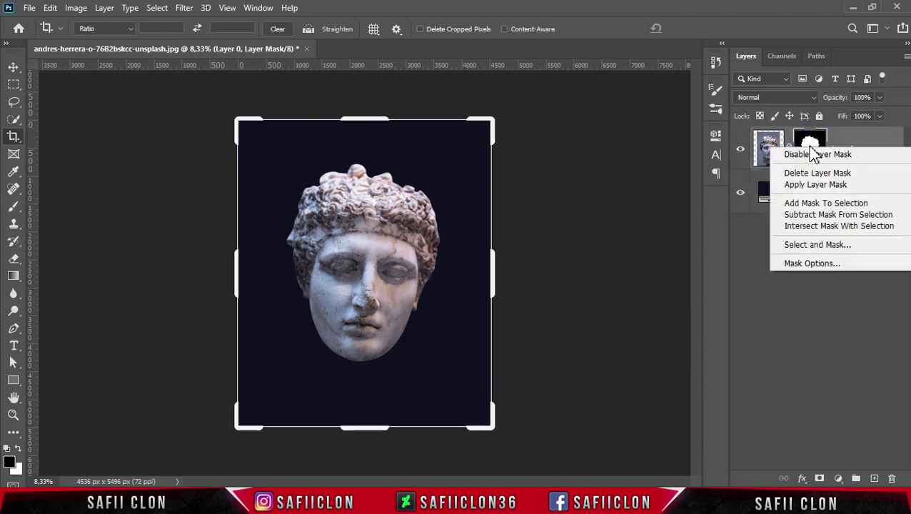
click(819, 185)
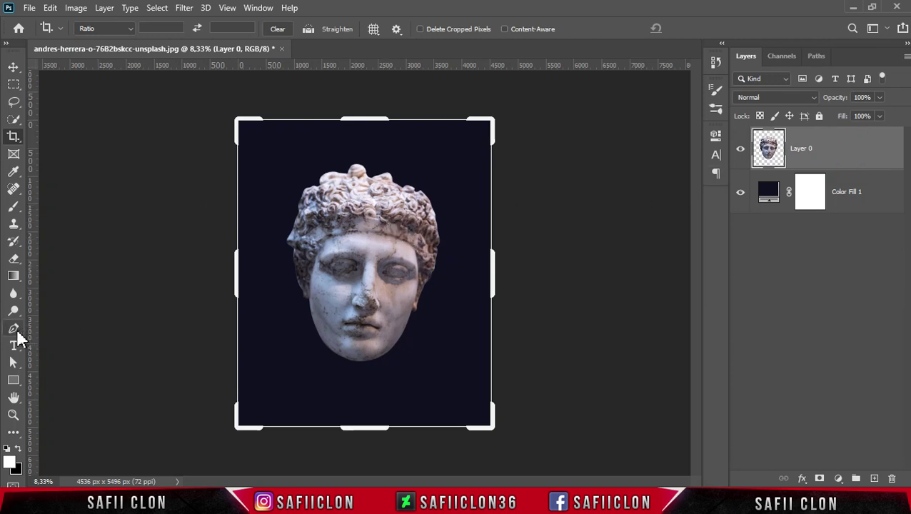
Step: Draw a closed Pen path around the statue's mouth and chin, with a curved top edge just below the nose
click(14, 331)
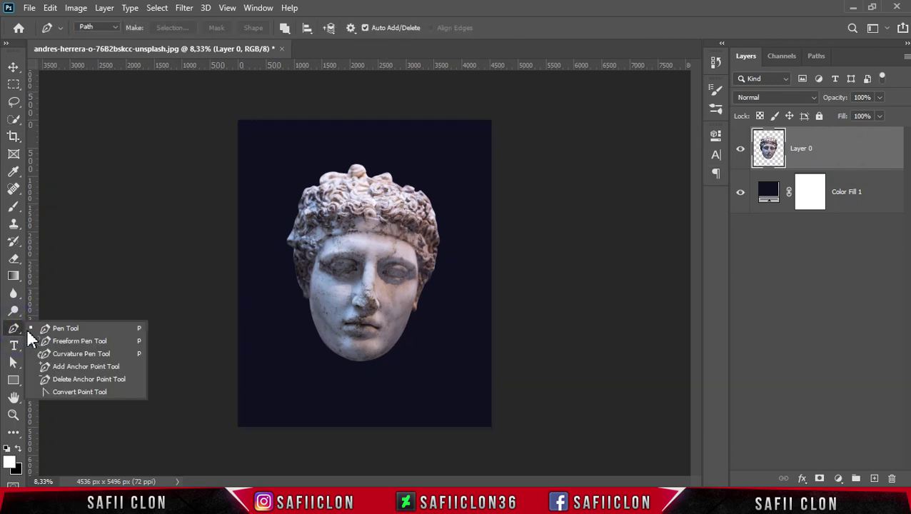
click(66, 328)
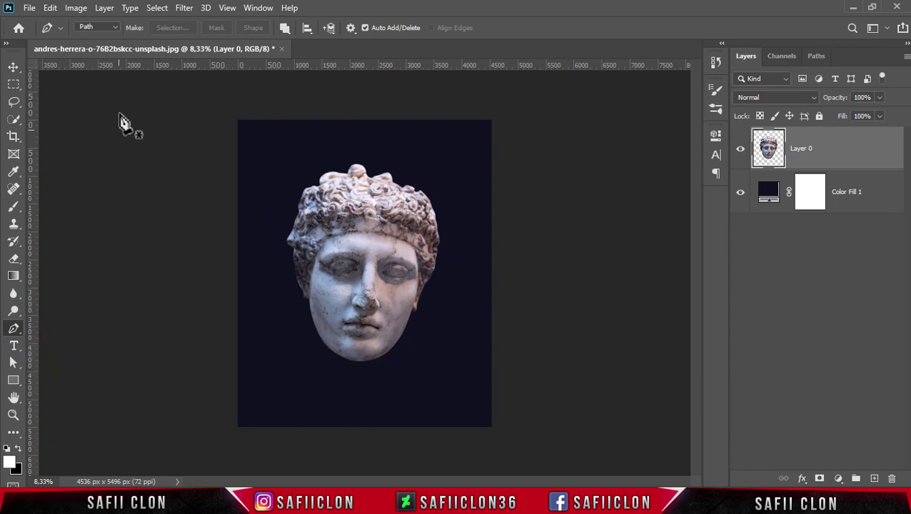
click(114, 28)
key(ctrl+plus)
key(ctrl+plus)
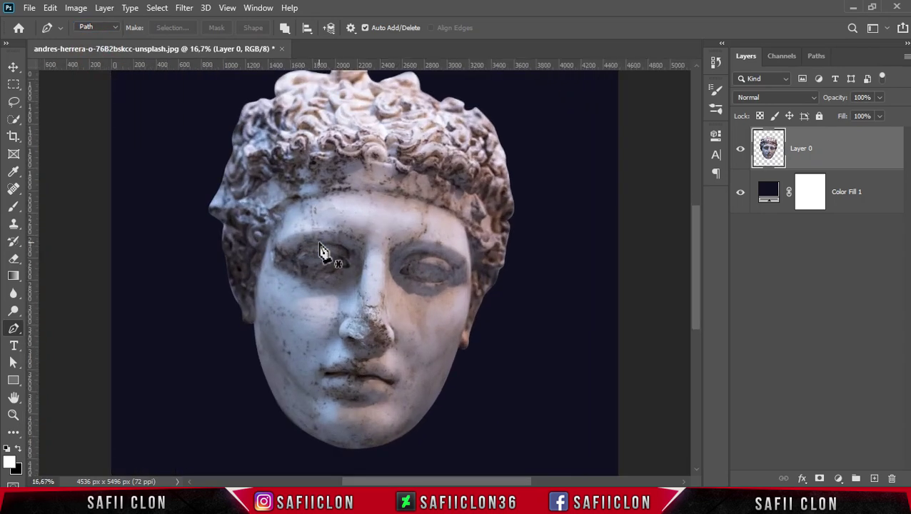
click(245, 332)
drag(474, 355, 550, 340)
click(415, 454)
drag(328, 456, 294, 443)
drag(258, 406, 248, 345)
click(245, 333)
Step: Convert the chin path to a selection and use it as a layer mask on the statue layer
right_click(367, 391)
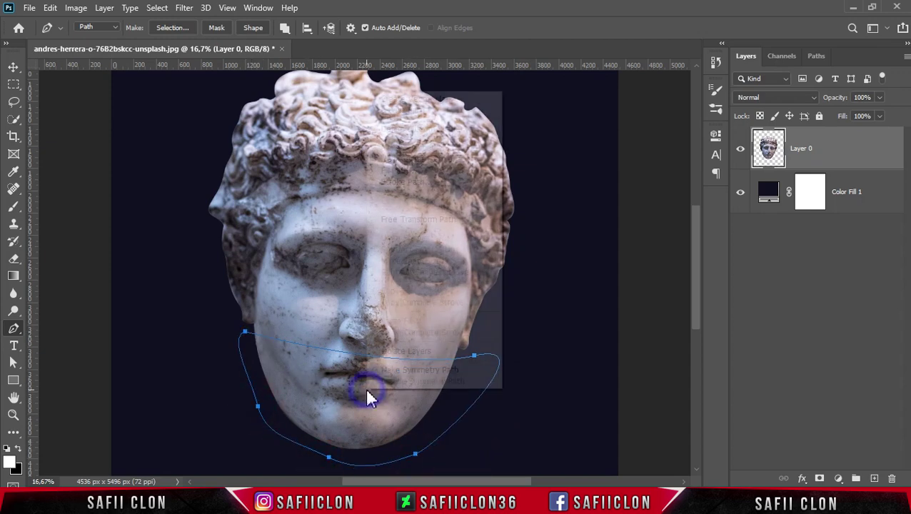
click(417, 149)
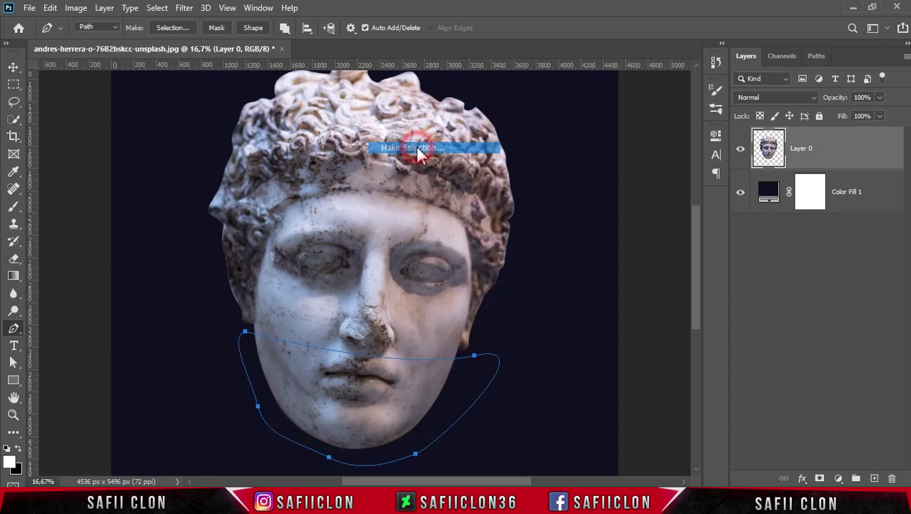
click(526, 121)
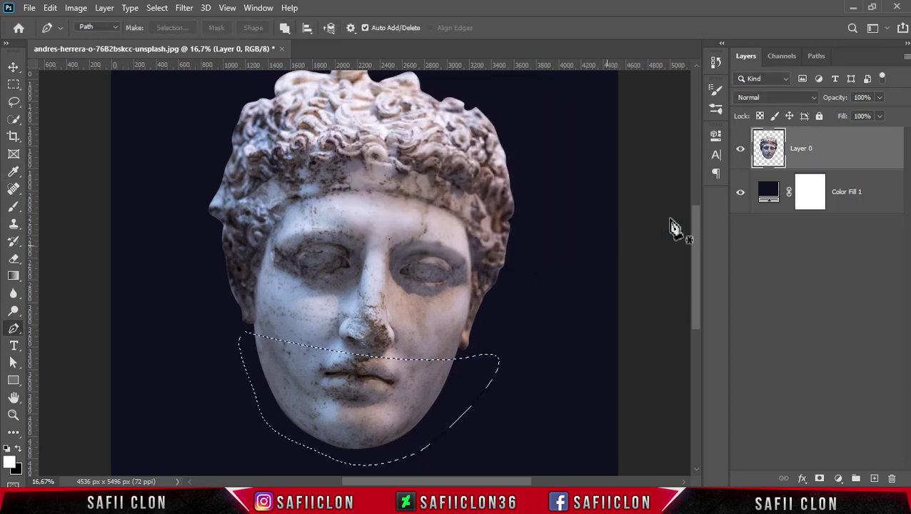
click(820, 478)
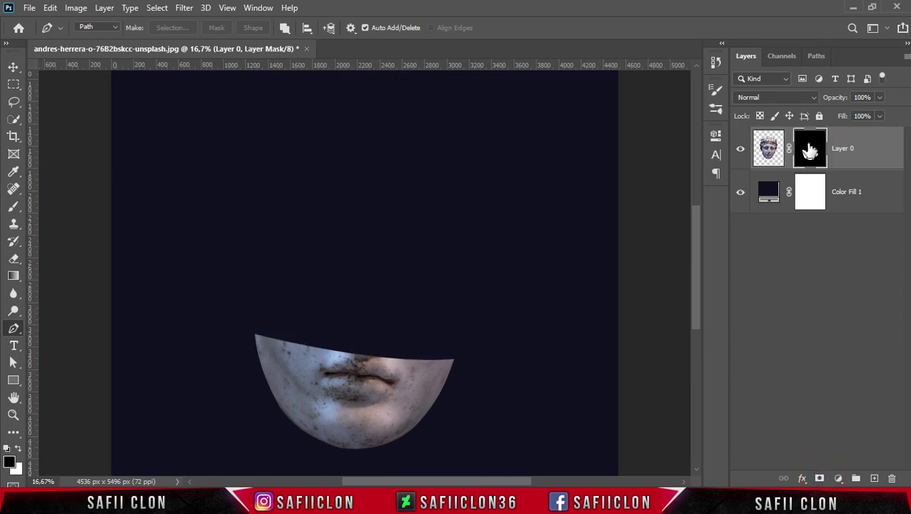
Step: Duplicate the masked chin layer as Layer 0 copy and invert the copy's mask to show the rest of the head
right_click(865, 145)
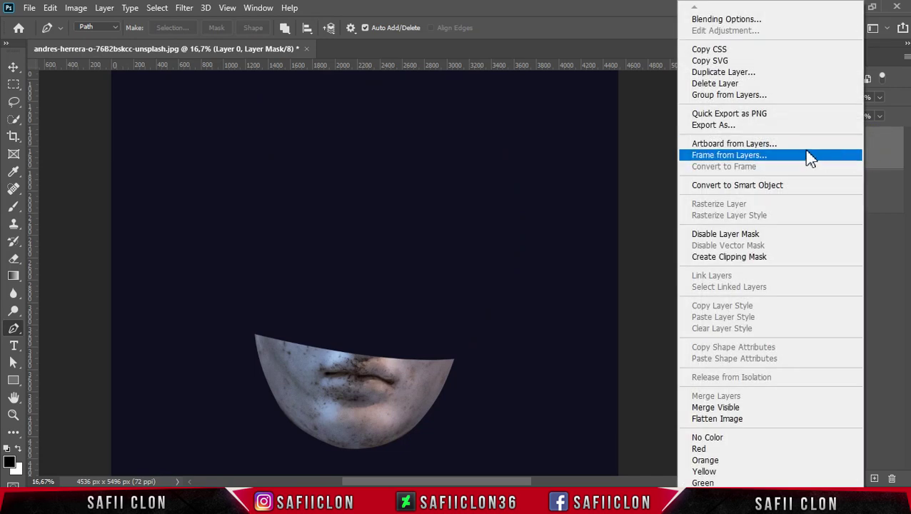
click(714, 74)
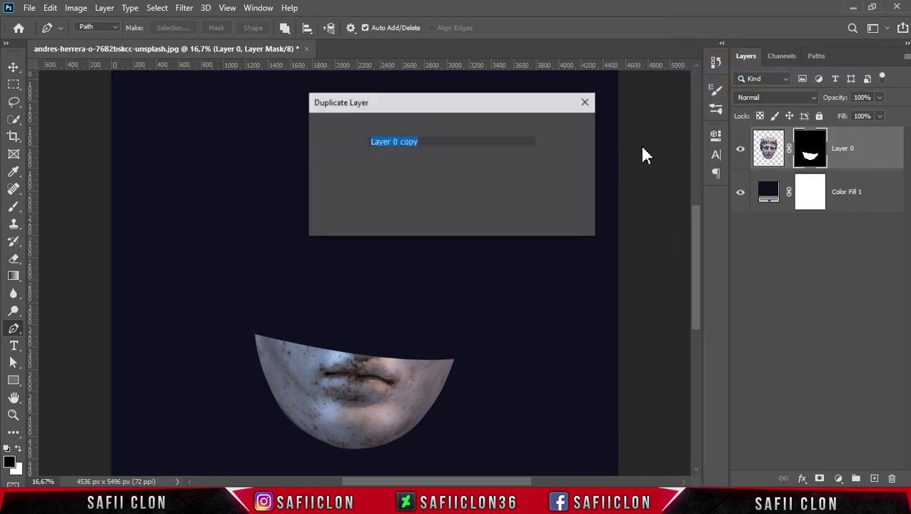
click(569, 129)
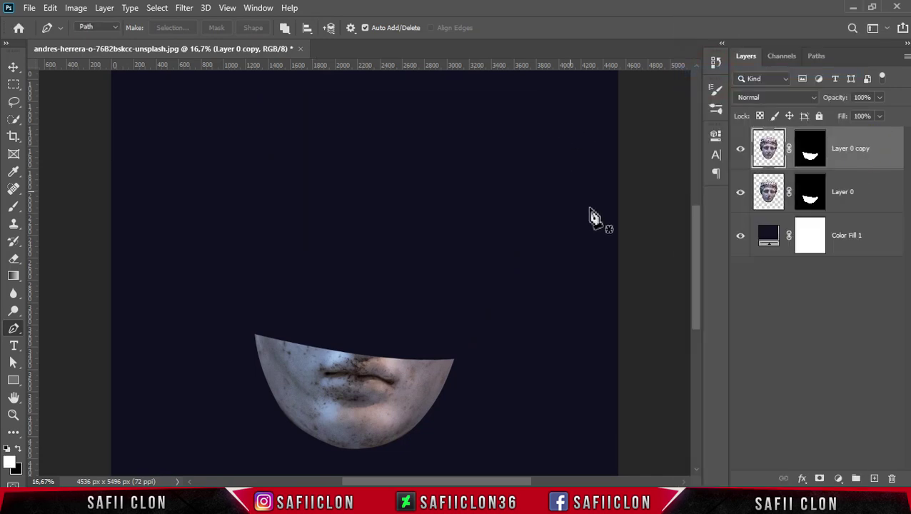
click(809, 147)
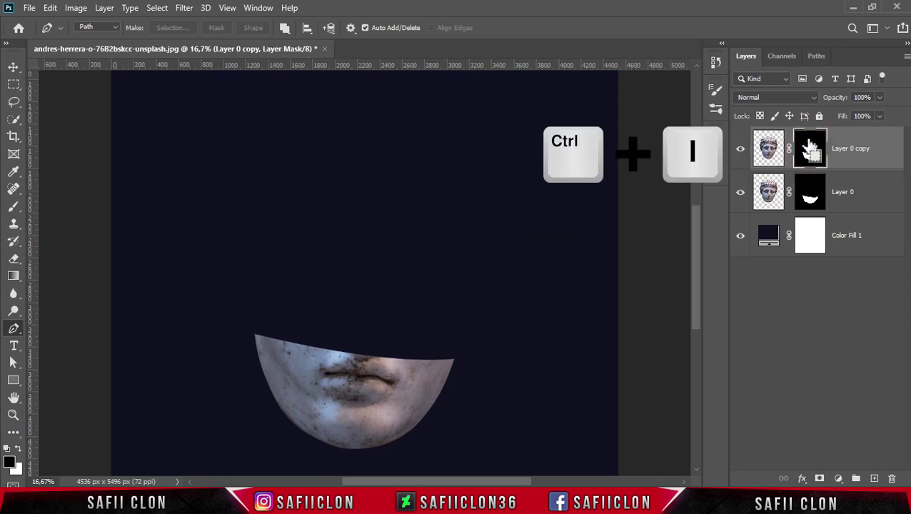
key(ctrl+i)
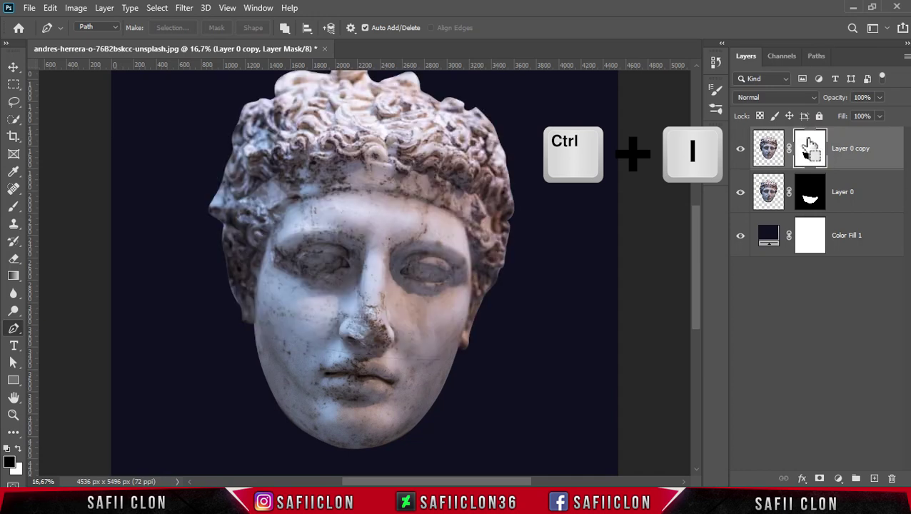
click(742, 156)
click(742, 156)
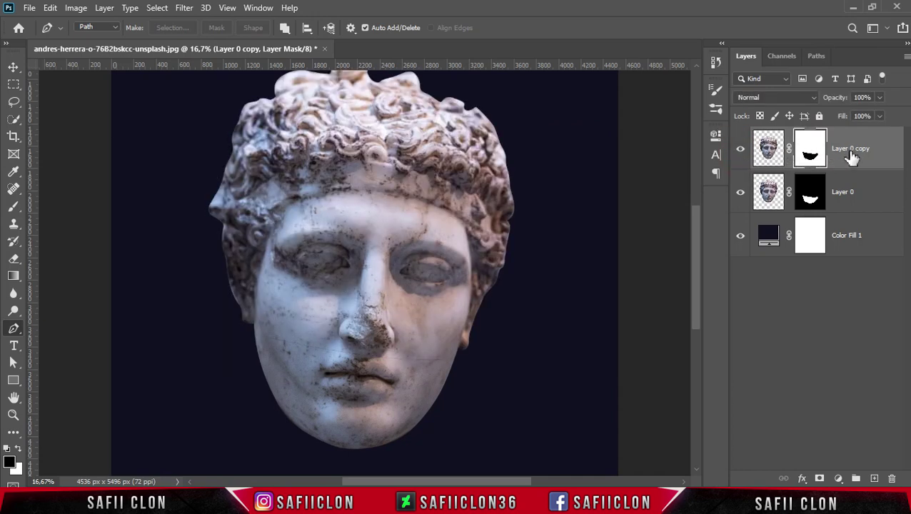
Step: Apply Layer 0 copy's mask permanently and move the upper head up and right to about X 2459.5, Y 2013.5 px
right_click(811, 148)
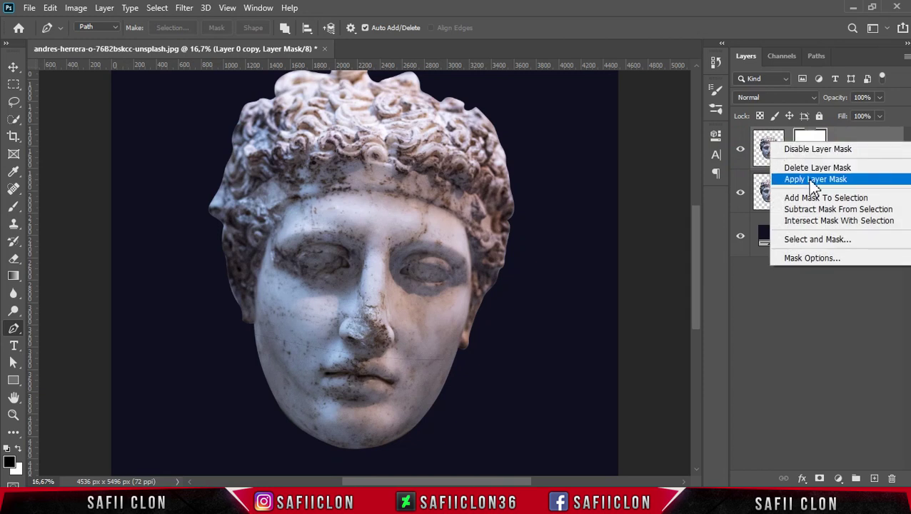
click(811, 180)
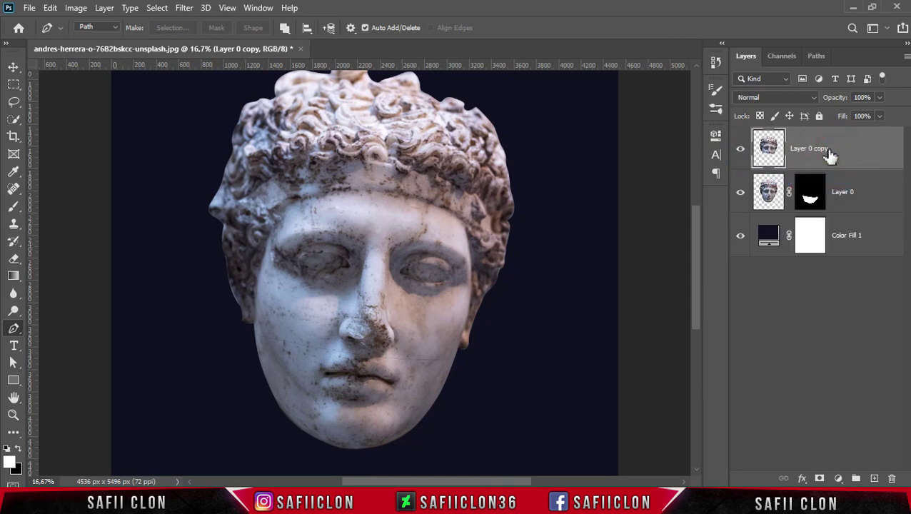
key(ctrl+t)
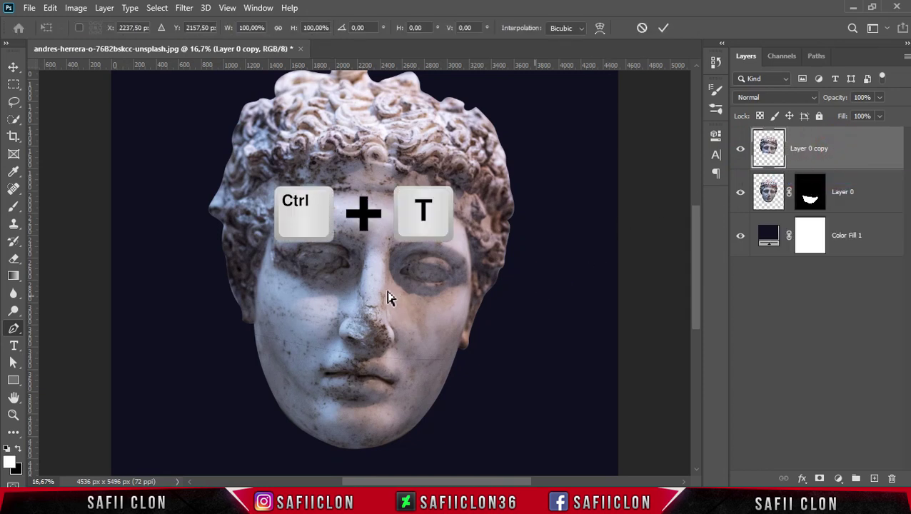
drag(385, 284, 422, 262)
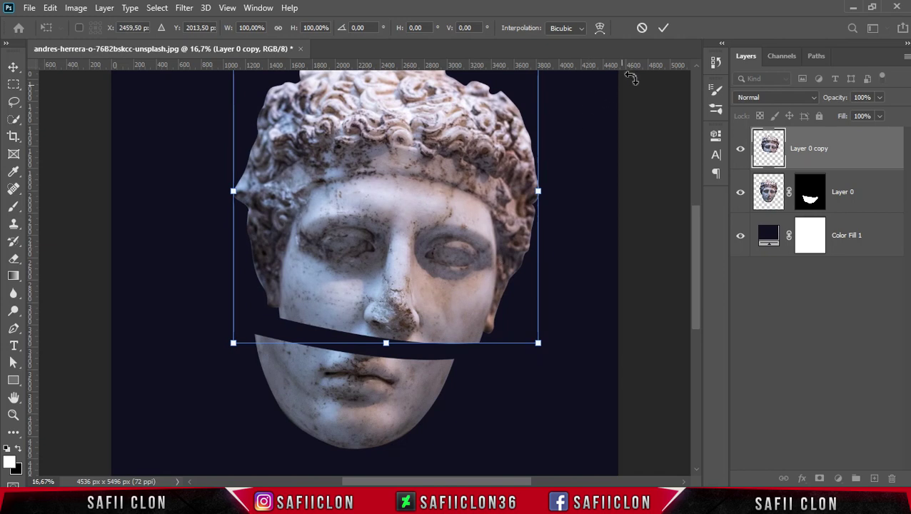
click(663, 27)
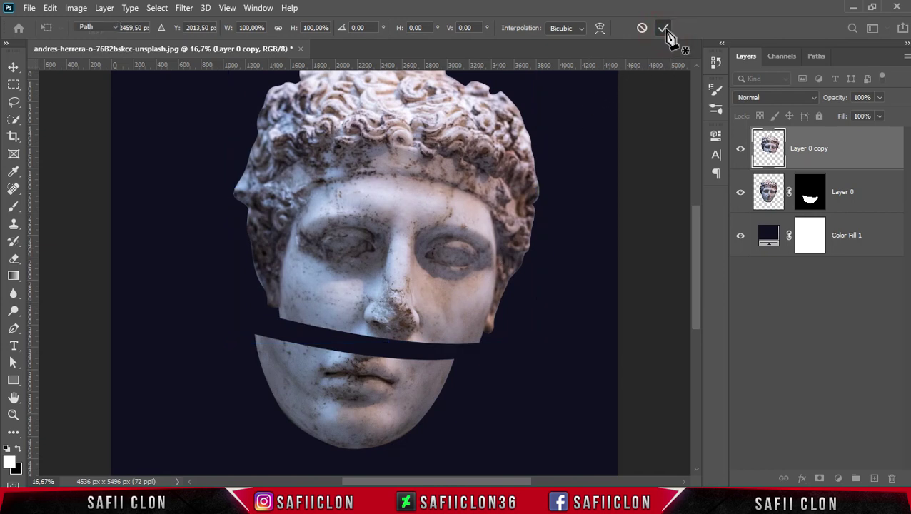
Step: Draw a closed Pen path around the nose and cheeks, with its curved upper edge passing just below the eyes
key(p)
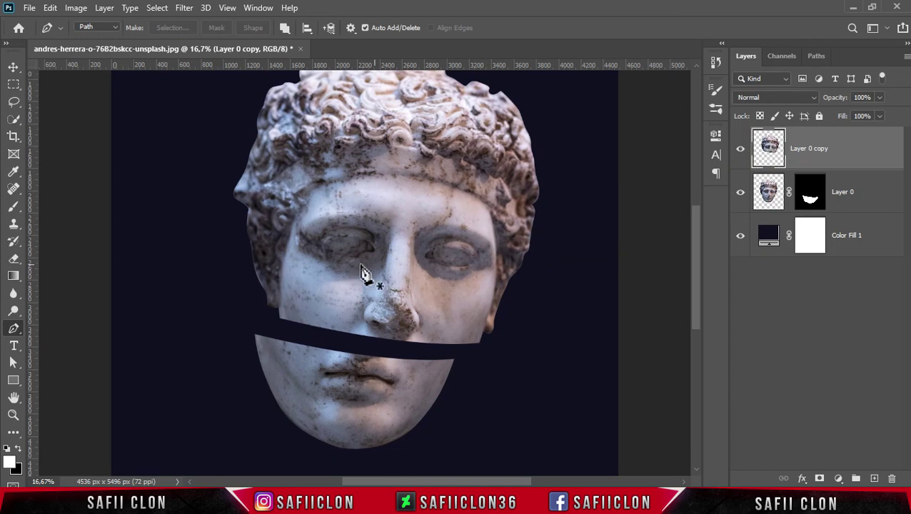
click(229, 230)
drag(531, 269, 681, 246)
drag(192, 231, 203, 247)
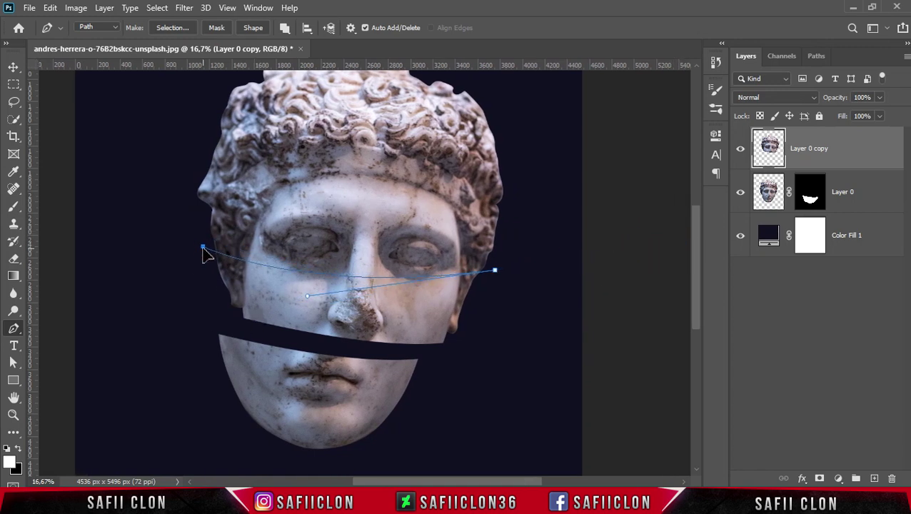
drag(495, 271, 508, 274)
drag(487, 342, 468, 352)
drag(301, 414, 277, 410)
drag(153, 347, 158, 318)
drag(175, 291, 184, 276)
click(203, 247)
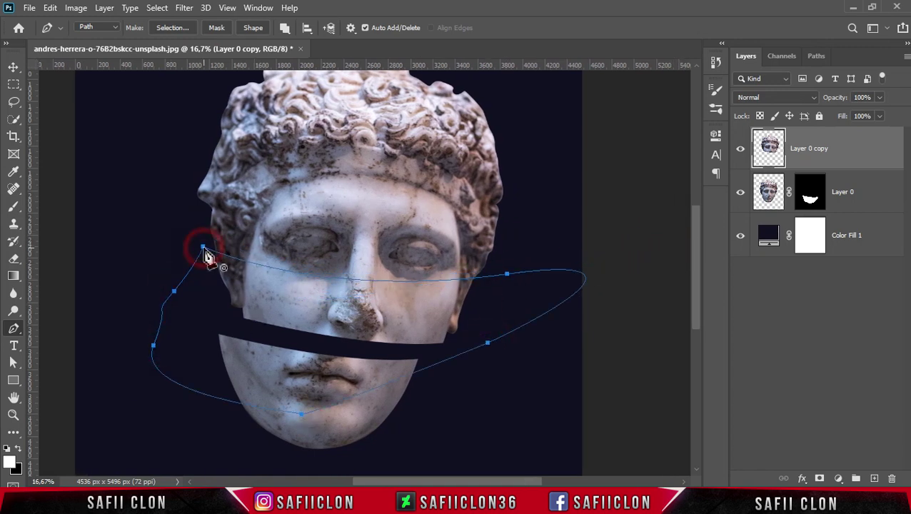
Step: Convert the nose-band path to a selection with 0 px feather and use it as a layer mask on Layer 0 copy
right_click(333, 300)
click(367, 245)
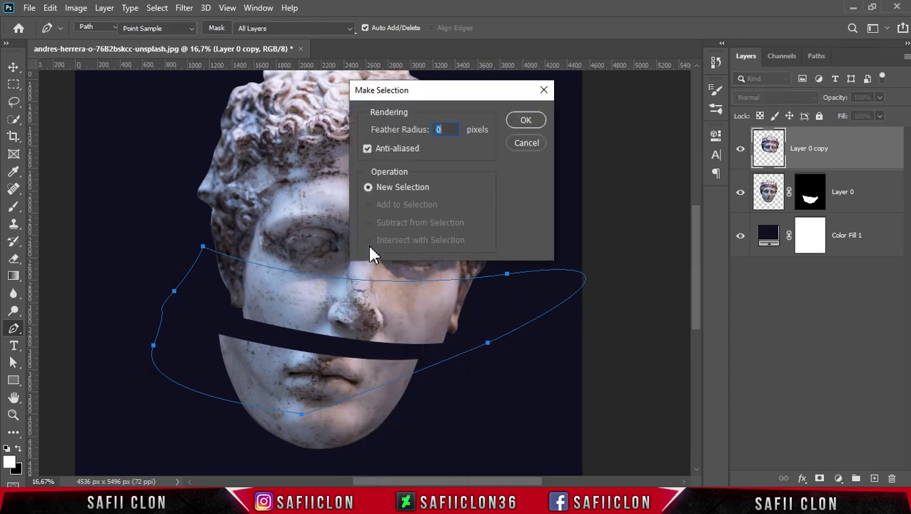
click(529, 120)
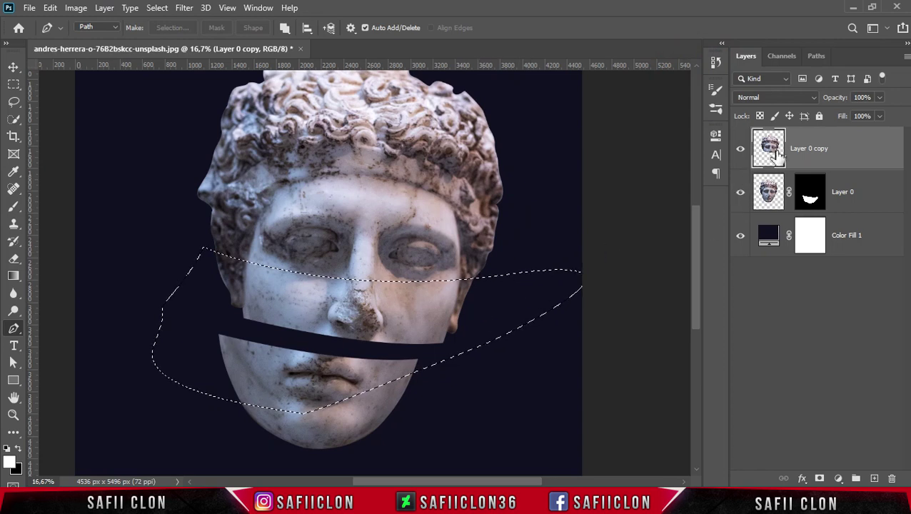
click(819, 479)
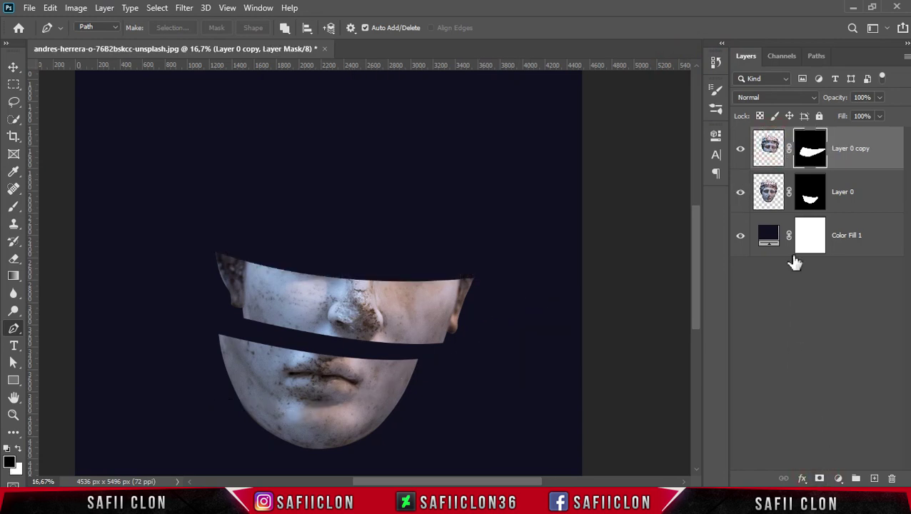
Step: Duplicate the masked nose-band layer as Layer 0 copy 2 and invert the duplicate's mask
right_click(853, 143)
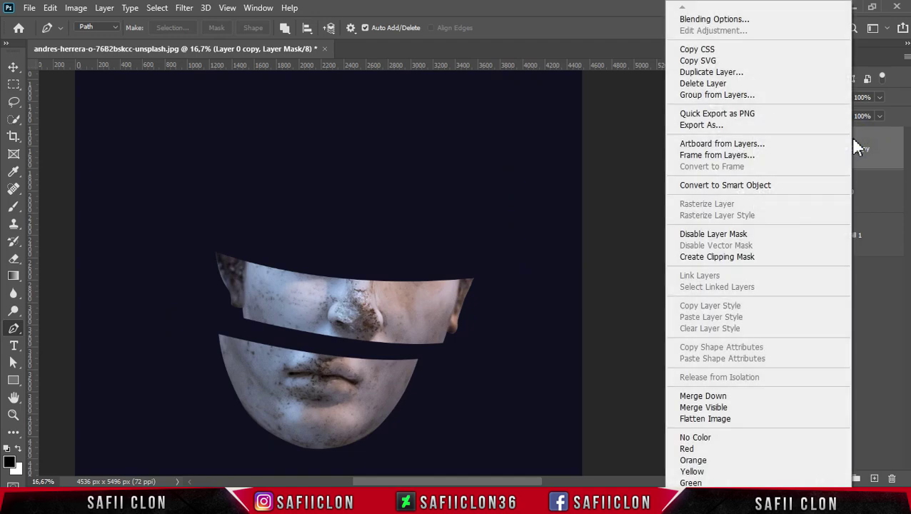
click(705, 76)
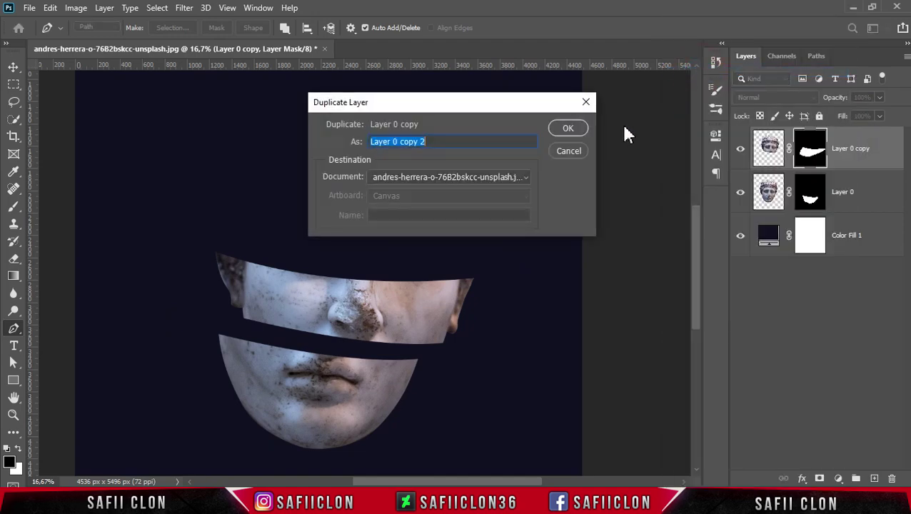
click(568, 130)
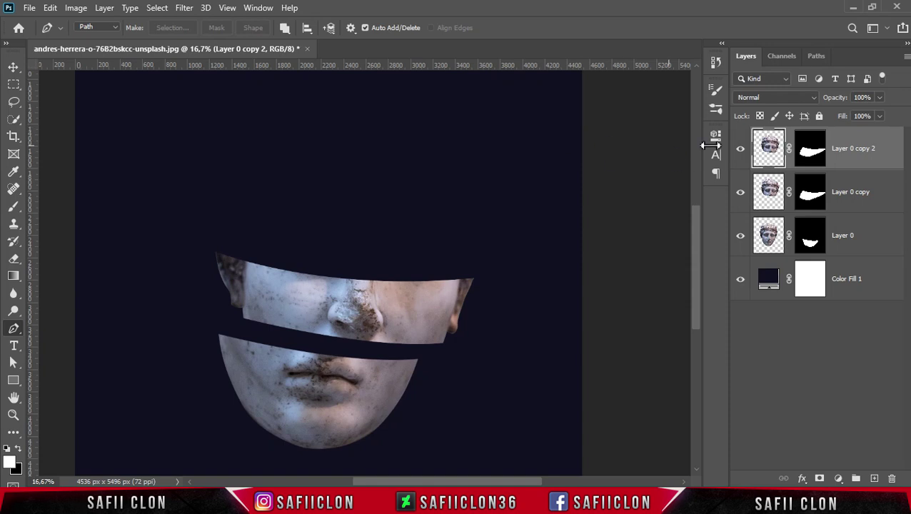
click(809, 149)
key(ctrl+i)
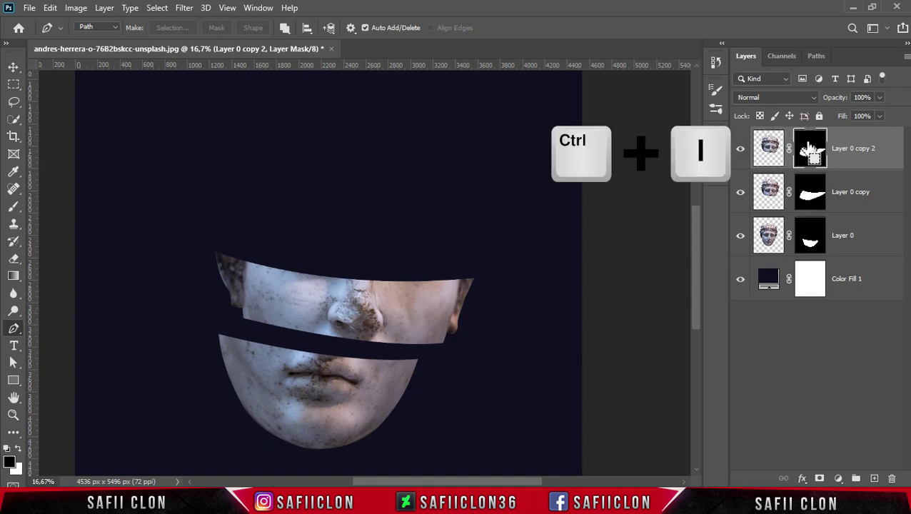
key(ctrl+i)
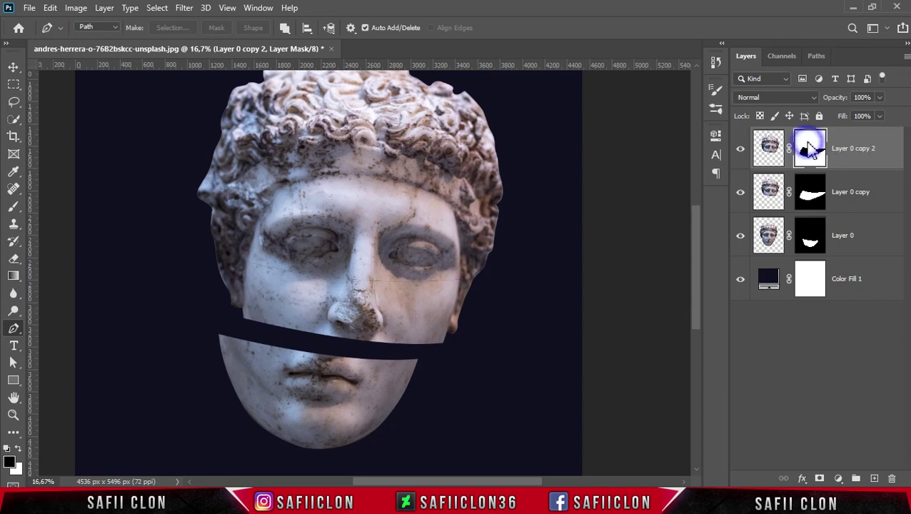
Step: Apply Layer 0 copy 2's mask permanently and move the eyes-and-hair piece up and left to about X 2183.5, Y 1559 px
right_click(809, 149)
click(805, 177)
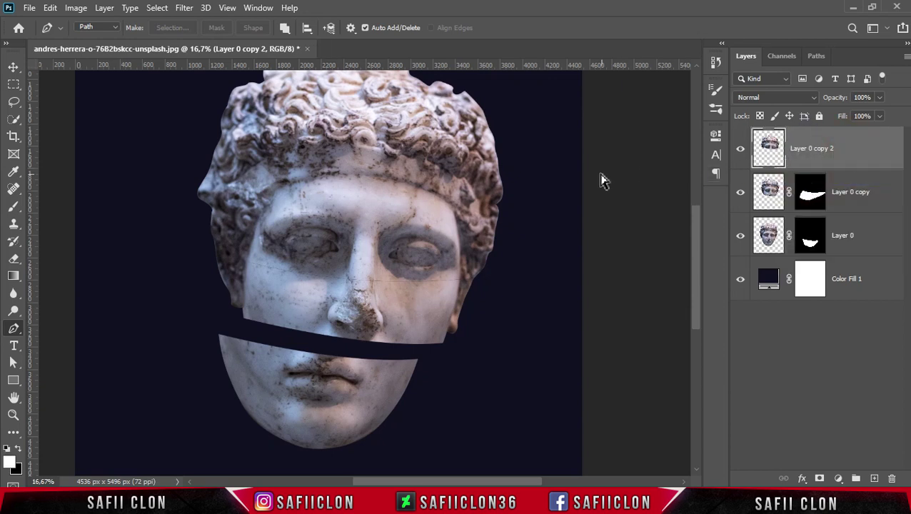
key(ctrl+t)
drag(422, 186, 395, 179)
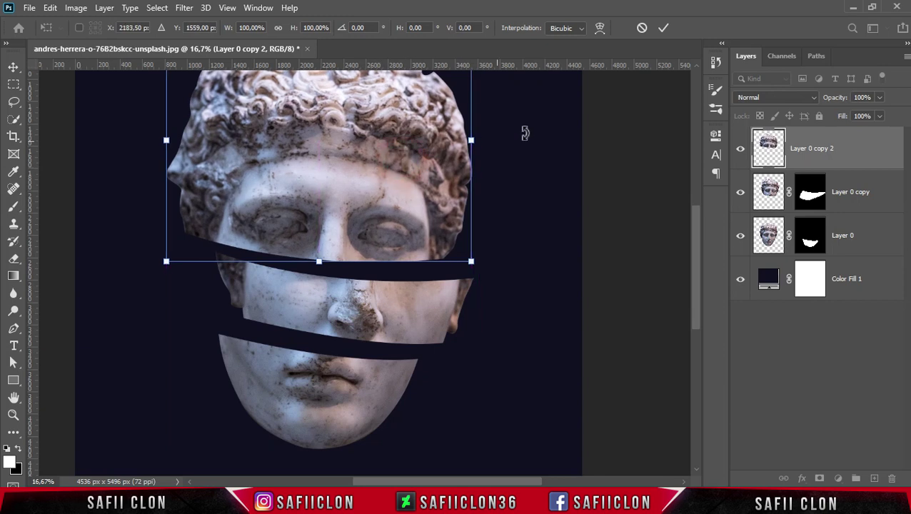
click(664, 28)
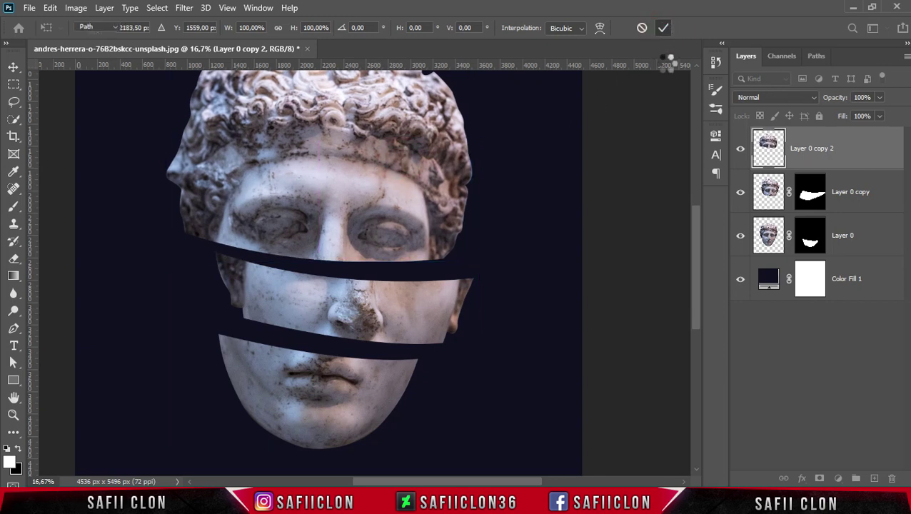
Step: Draw a closed Pen path around the hair and upper forehead, with its curved lower edge crossing the forehead above the brows
key(p)
scroll(696, 246, up, 2)
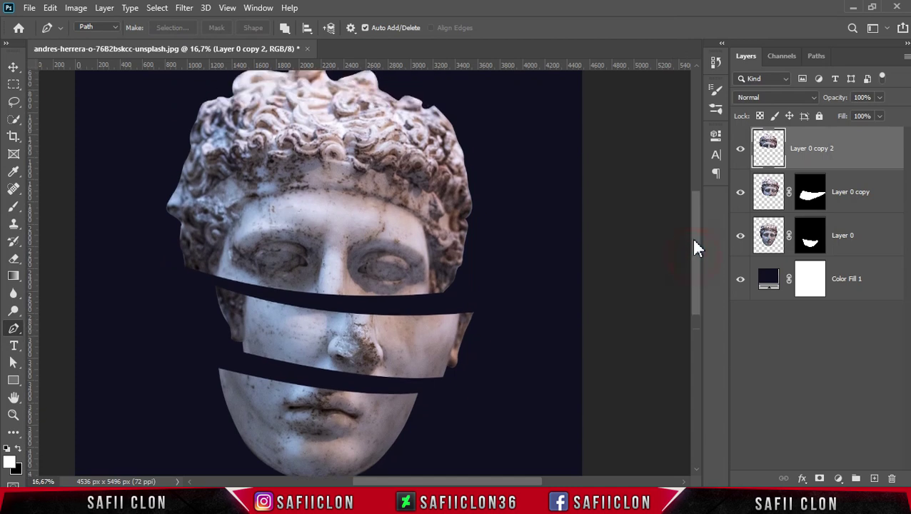
scroll(696, 247, up, 1)
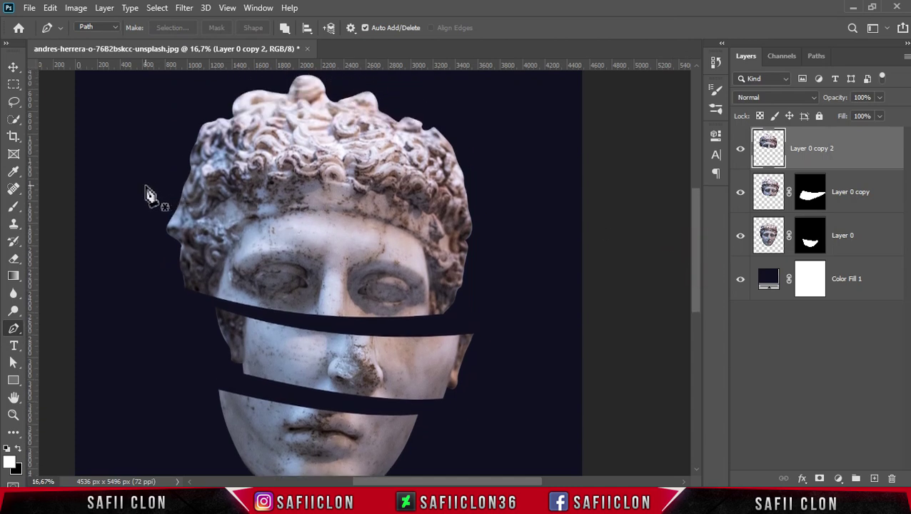
click(142, 183)
drag(505, 227, 682, 214)
drag(143, 184, 146, 220)
drag(506, 228, 508, 213)
drag(332, 226, 330, 253)
drag(508, 214, 517, 216)
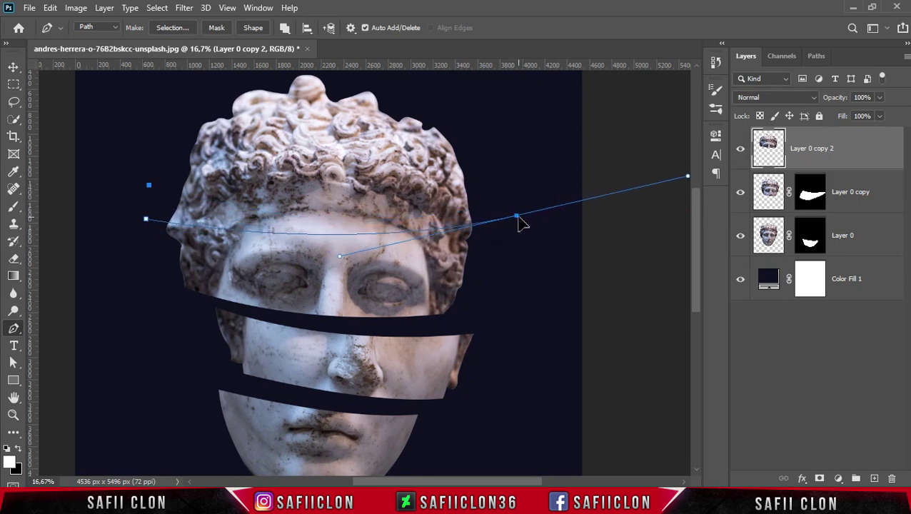
click(537, 162)
drag(416, 82, 378, 72)
drag(220, 80, 165, 146)
click(145, 219)
Step: Convert the hair path to a selection with 0 px feather, add it as a mask on Layer 0 copy 2 and invert that mask
right_click(372, 138)
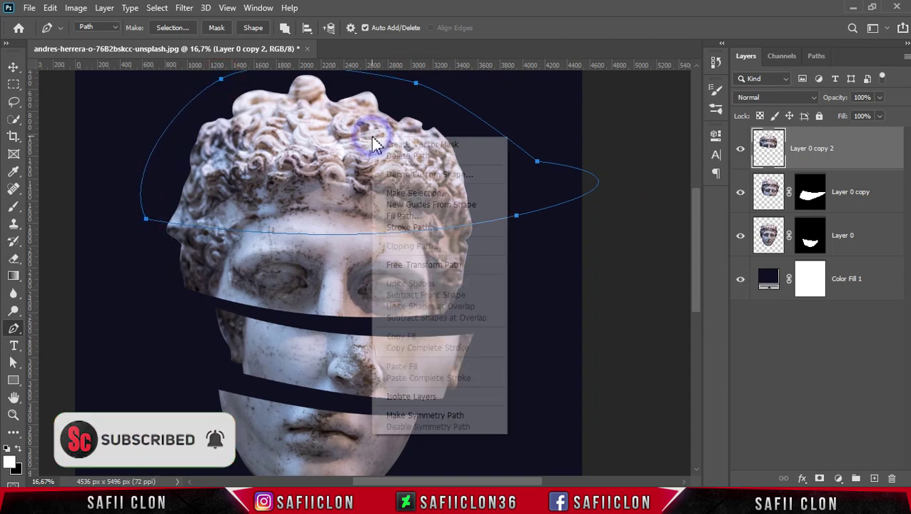
click(411, 193)
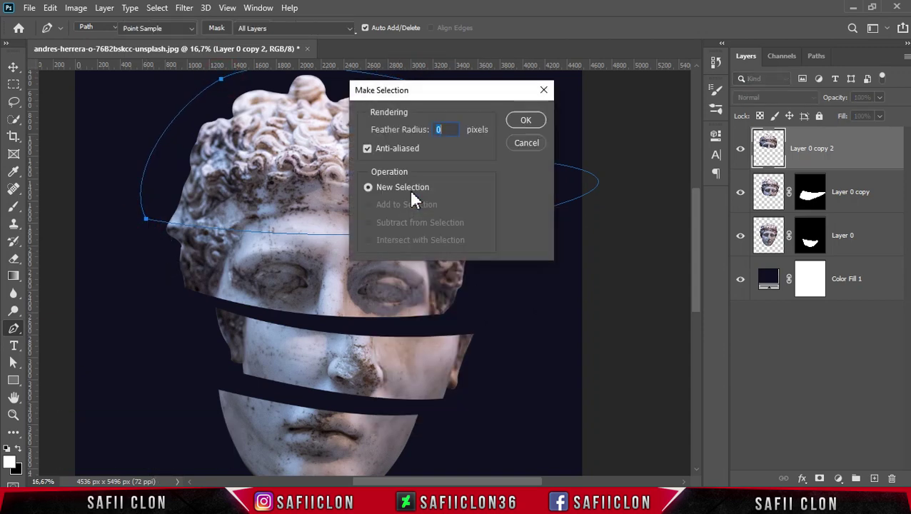
click(526, 121)
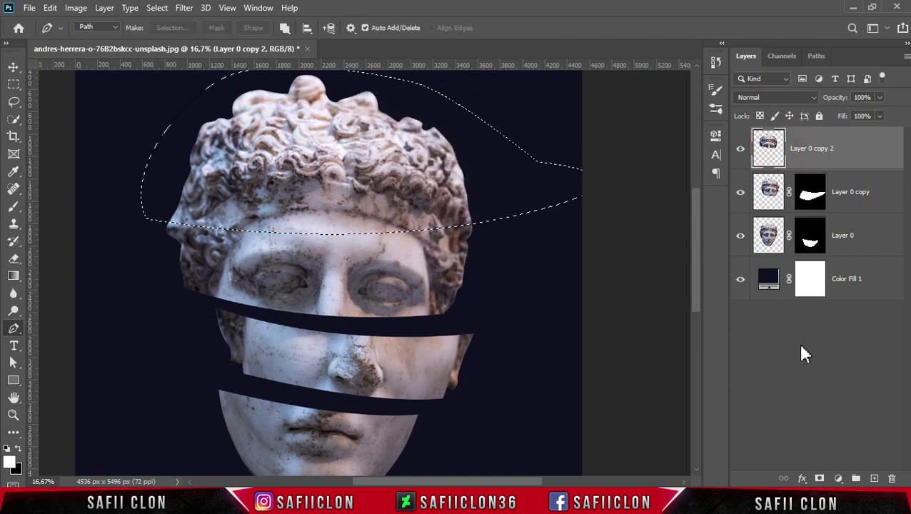
click(821, 480)
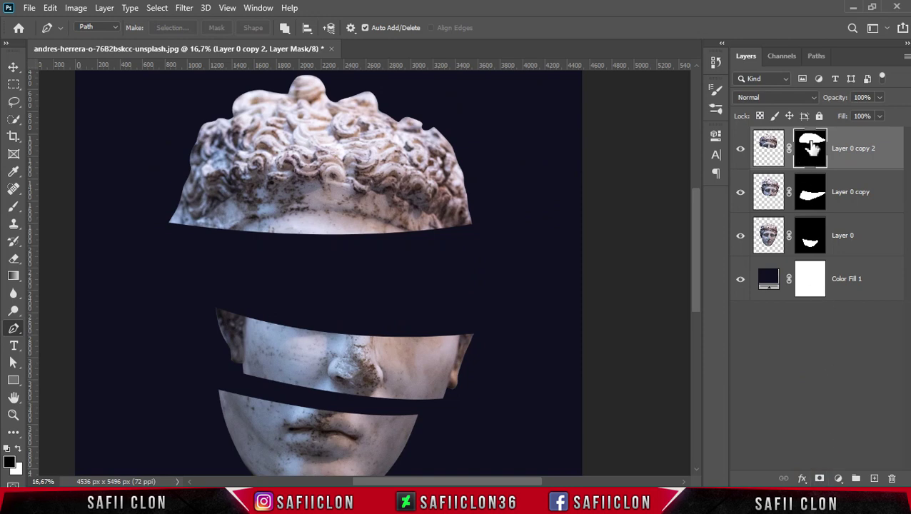
key(ctrl+i)
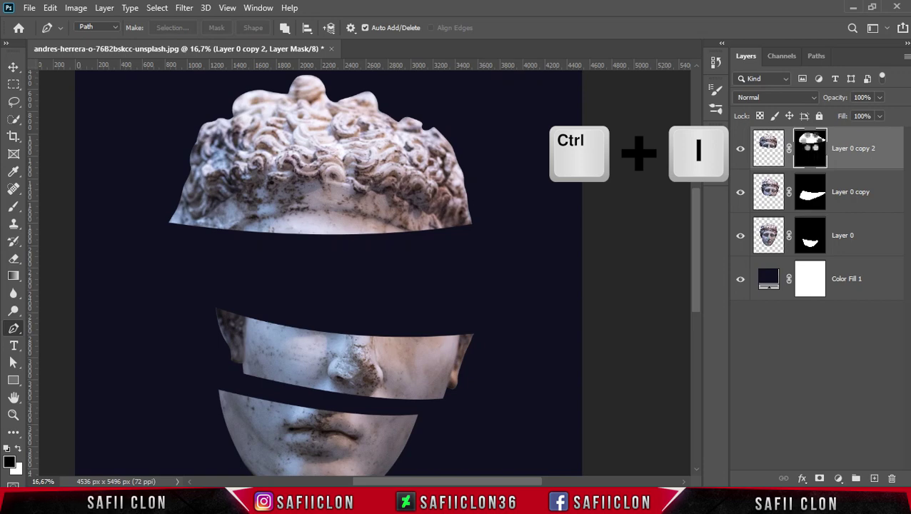
key(ctrl+i)
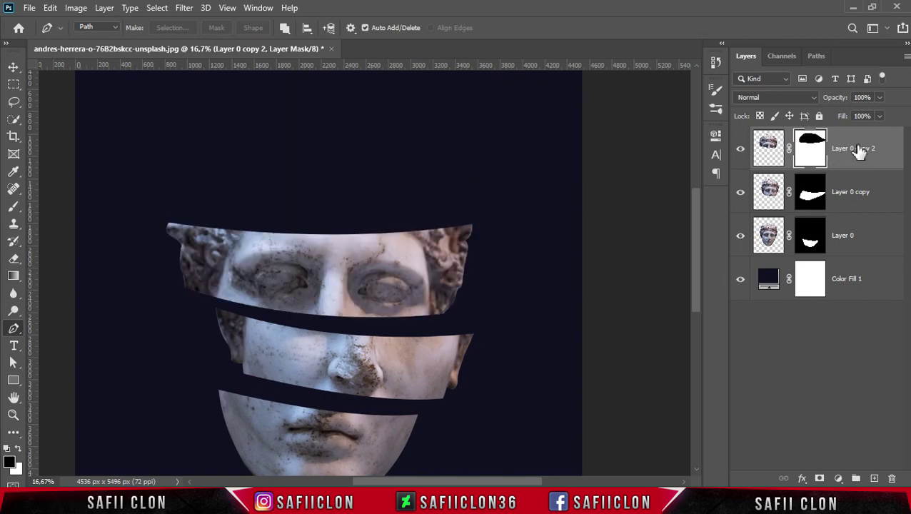
Step: Duplicate the masked eye-band layer as Layer 0 copy 3 and invert the duplicate's mask
right_click(857, 148)
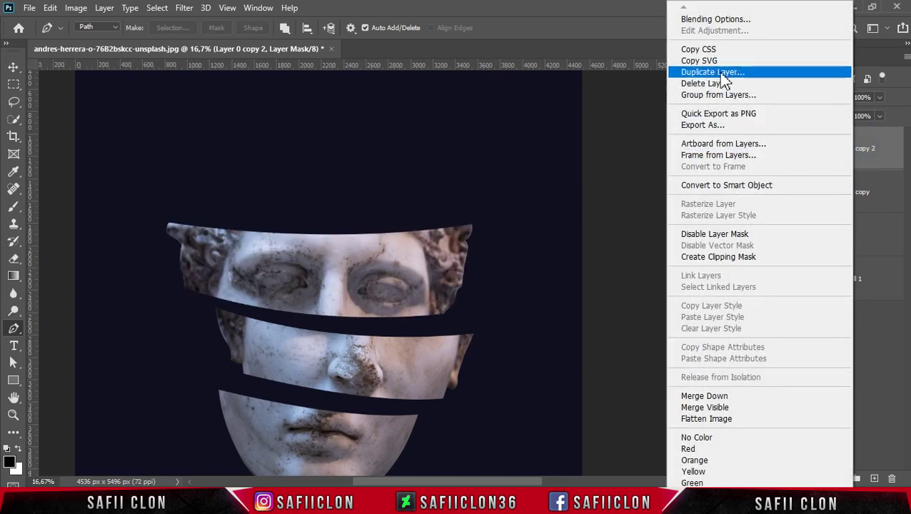
click(721, 72)
click(560, 129)
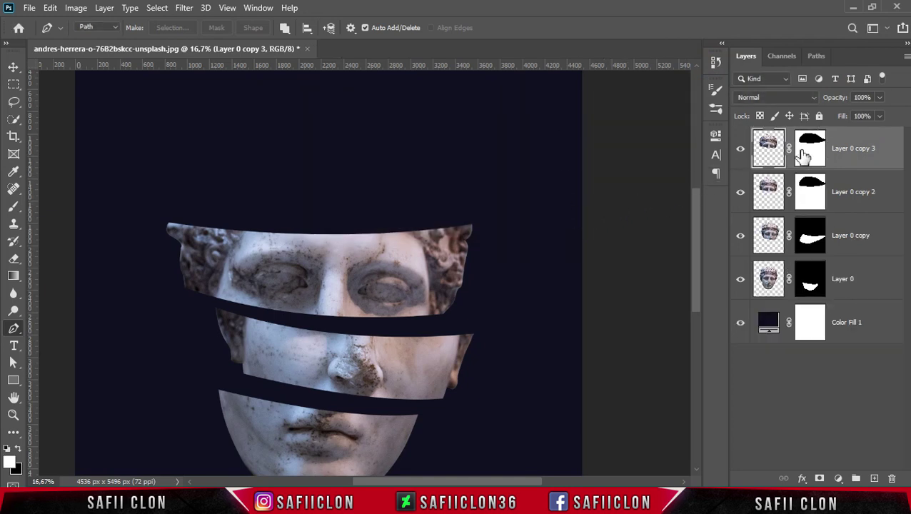
click(809, 152)
key(ctrl+i)
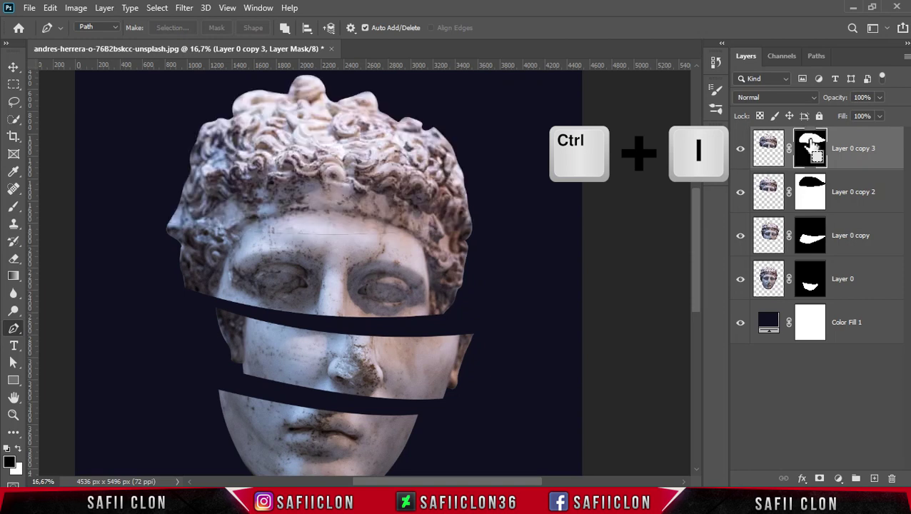
Step: Move the hair piece on Layer 0 copy 3 up and right to X 2399.5, Y 1355 px and rotate it 0.18°
click(856, 143)
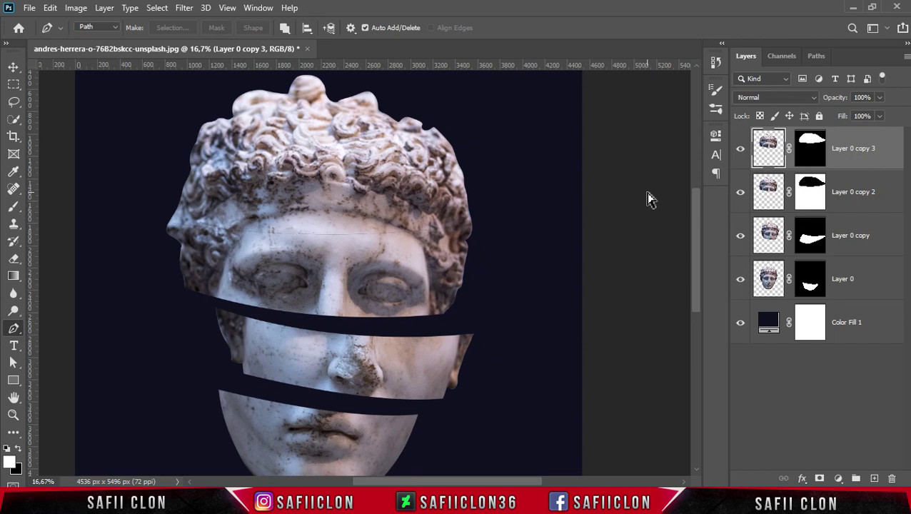
key(ctrl+t)
drag(345, 179, 374, 150)
mouse_move(524, 267)
mouse_down()
mouse_move(529, 285)
mouse_move(533, 279)
mouse_up()
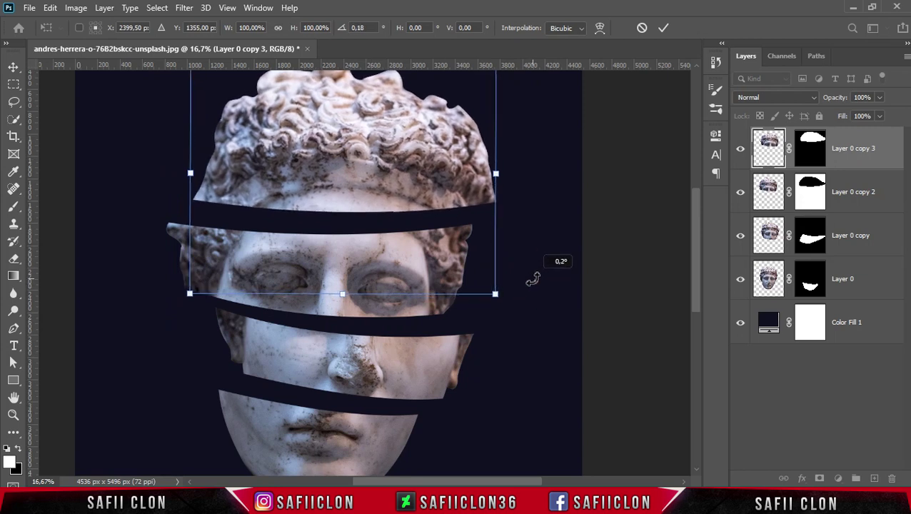
click(663, 27)
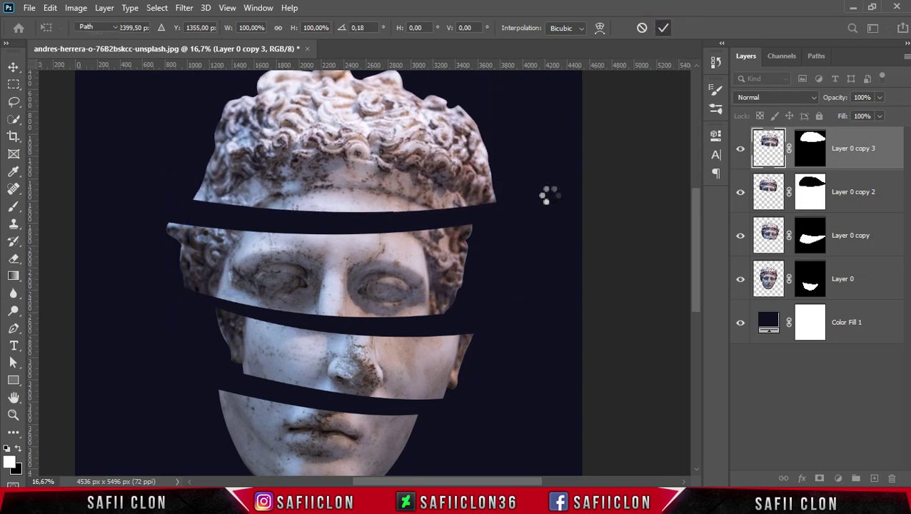
Step: Group the four head-slice layers, from Layer 0 copy 3 down to Layer 0, into a group named HEAD
key(ctrl+minus)
key(ctrl+minus)
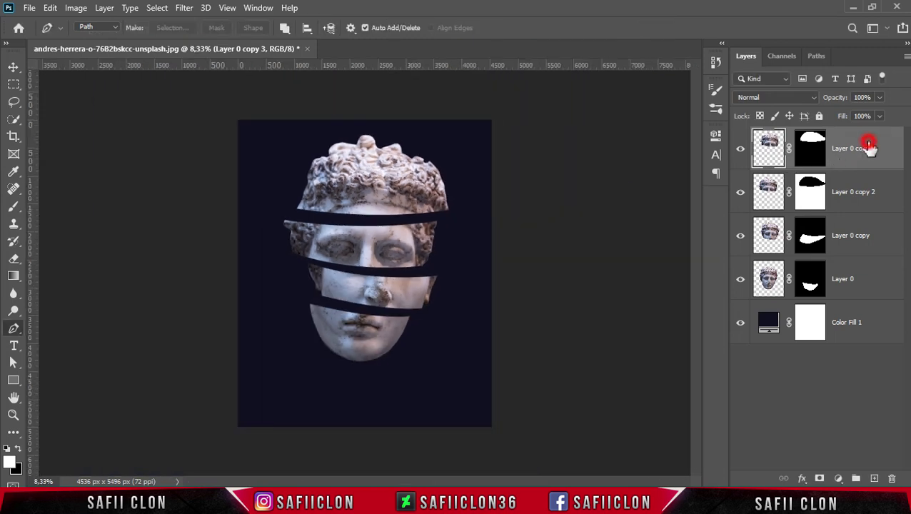
shift+click(869, 283)
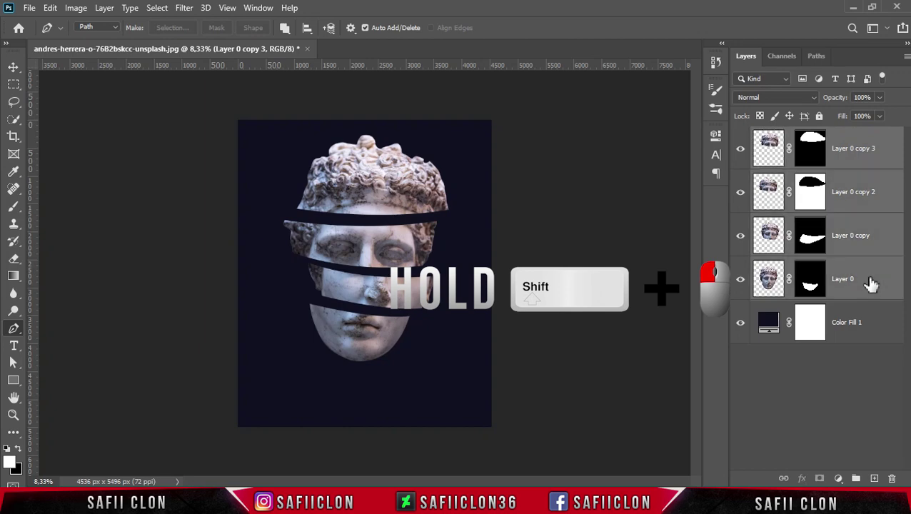
right_click(870, 283)
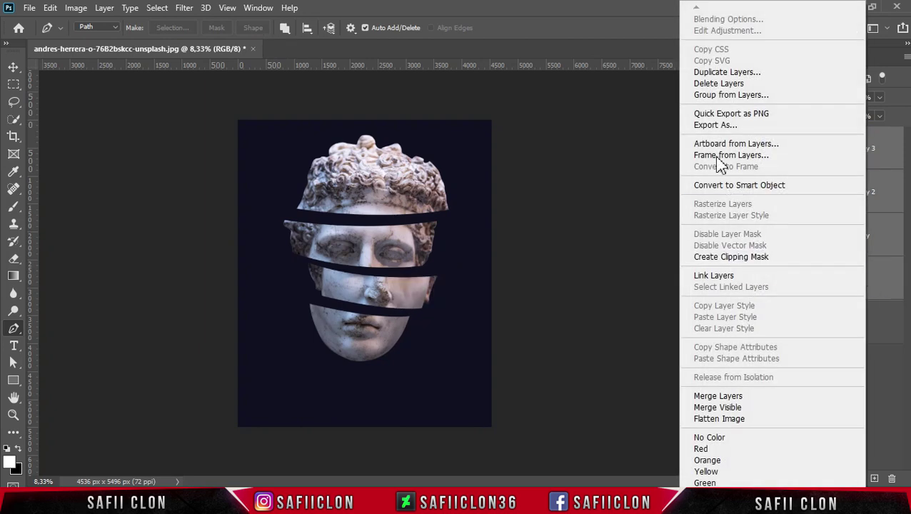
click(709, 93)
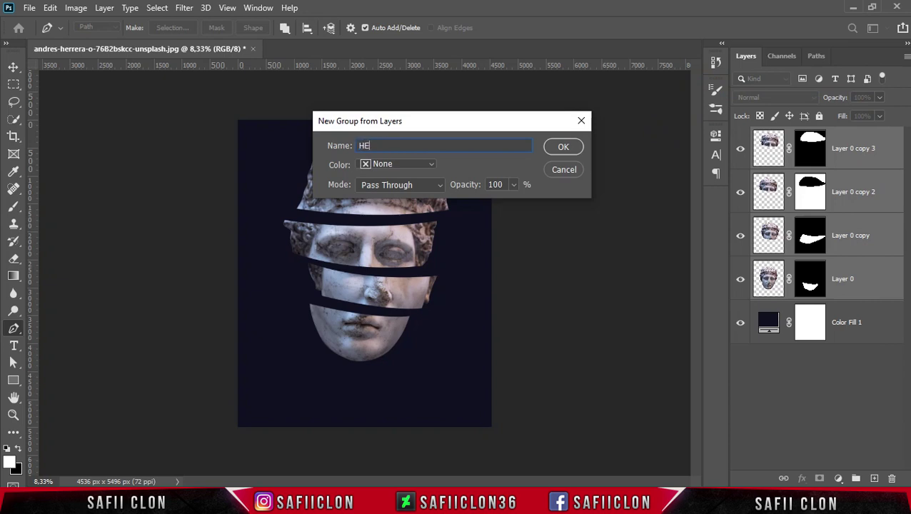
click(563, 146)
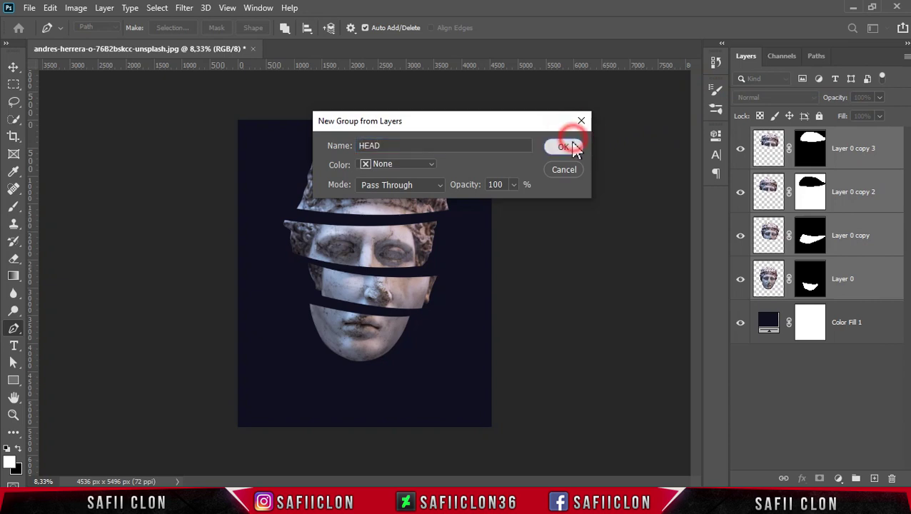
click(811, 139)
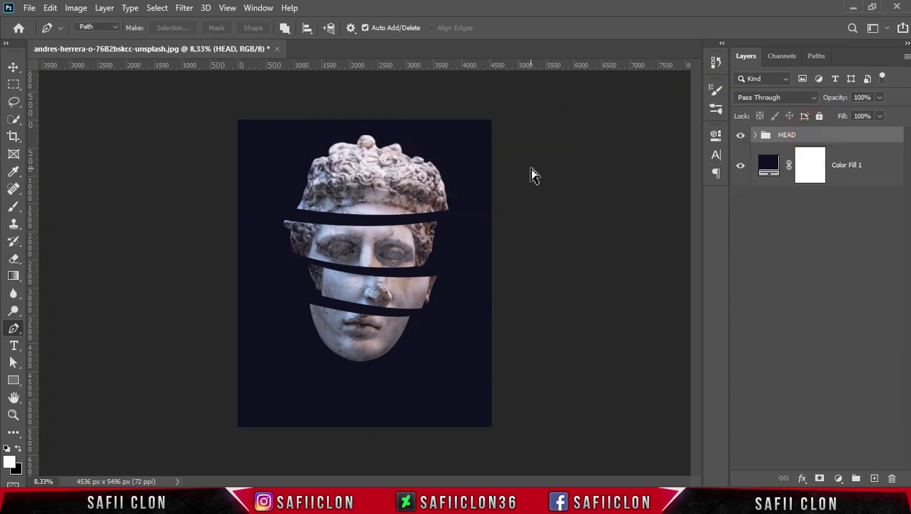
Step: Transform the HEAD group: rotate it -5.44°, scale it to 94.22% and place it near the canvas centre
key(ctrl+t)
drag(383, 202, 381, 221)
drag(471, 392, 487, 388)
drag(398, 272, 398, 281)
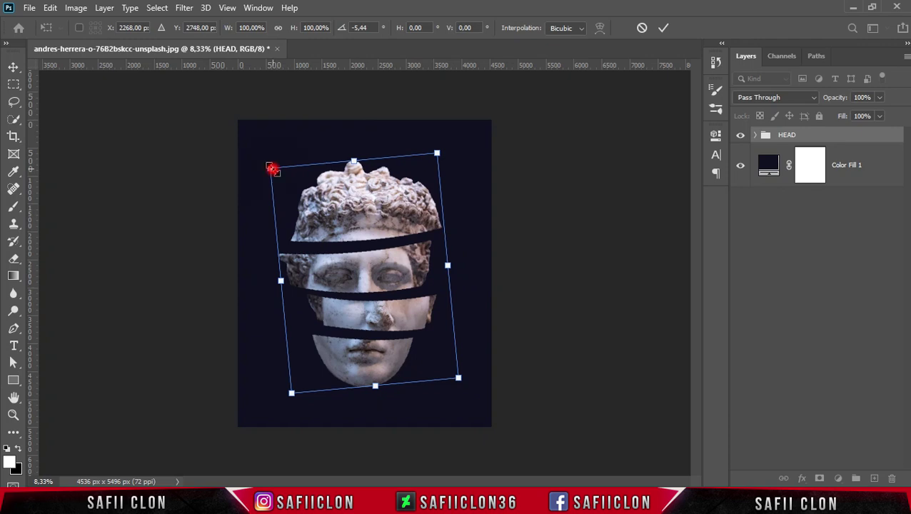
drag(272, 168, 277, 175)
drag(358, 269, 376, 276)
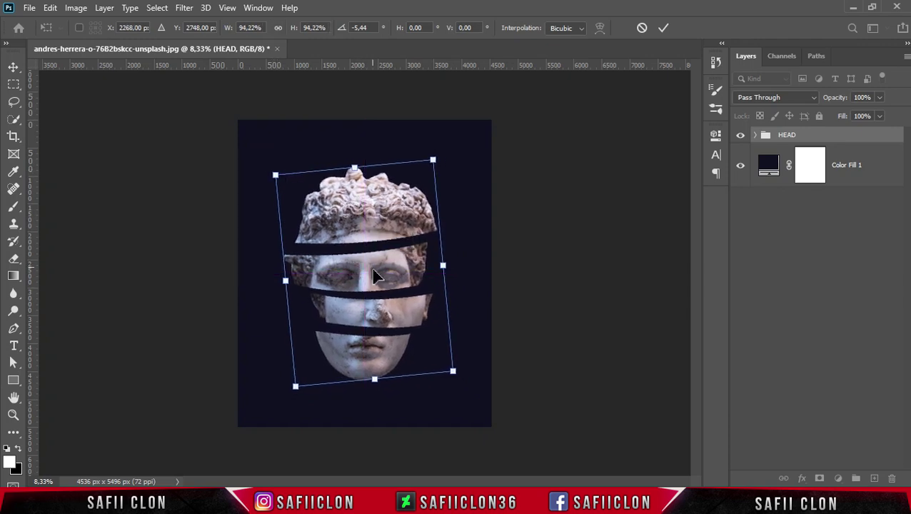
click(663, 28)
key(p)
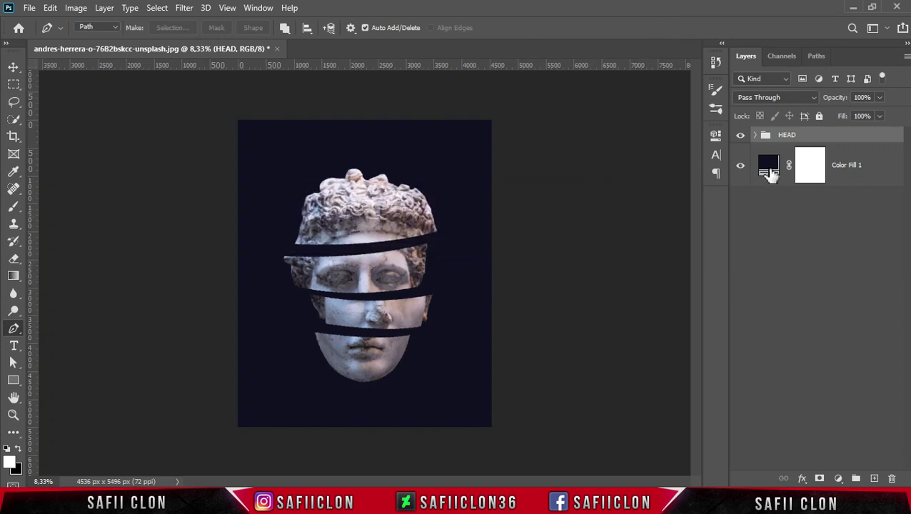
Step: Add a new layer above Color Fill 1 and set up a Soft Round brush at 448 px with 100% opacity
click(866, 173)
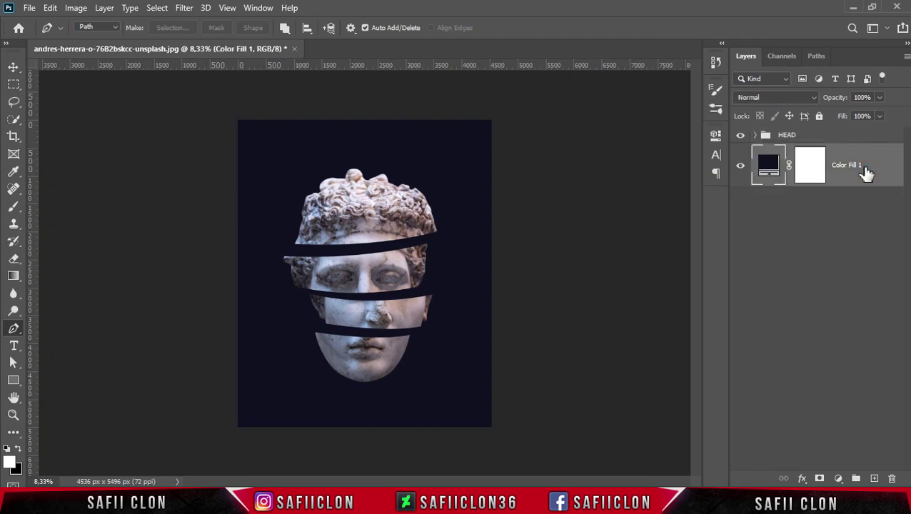
click(874, 478)
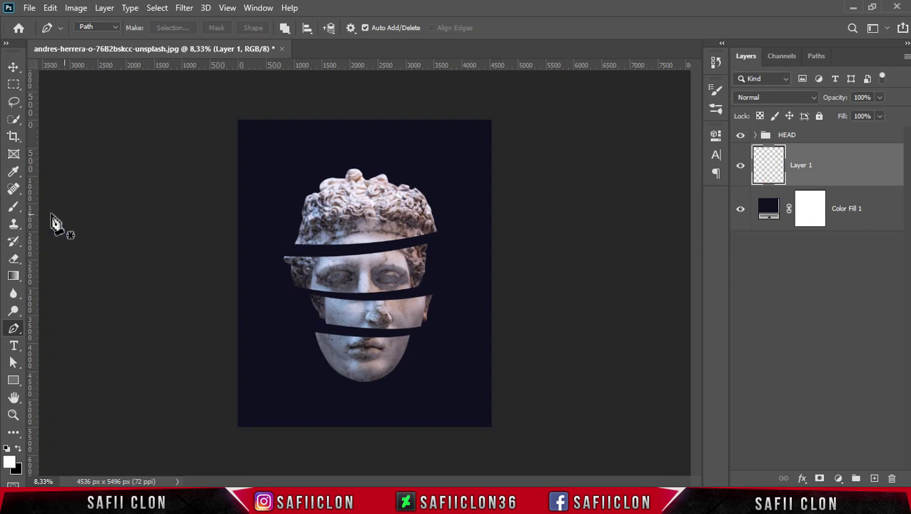
click(14, 207)
click(66, 206)
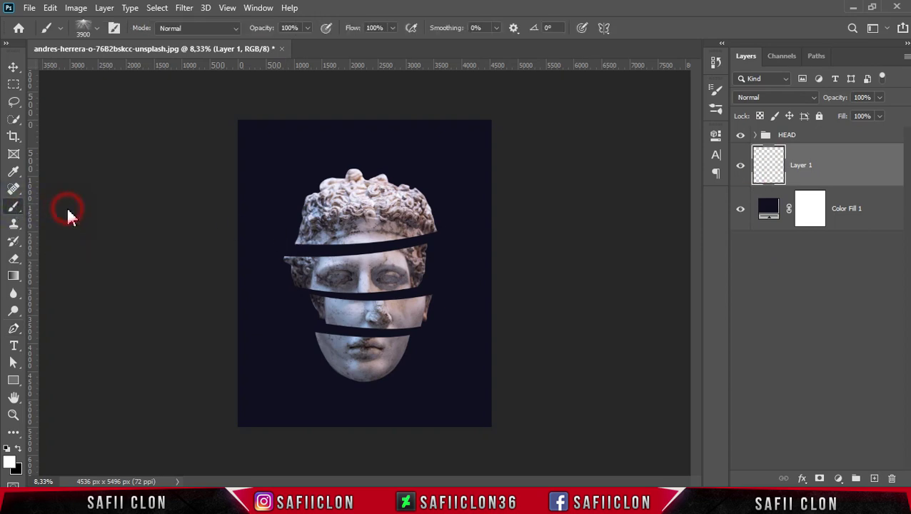
click(97, 30)
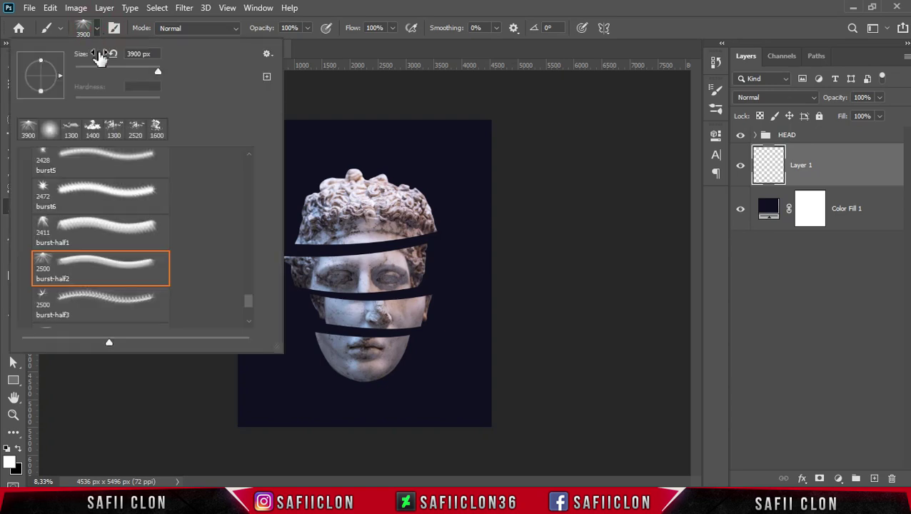
drag(249, 300, 252, 162)
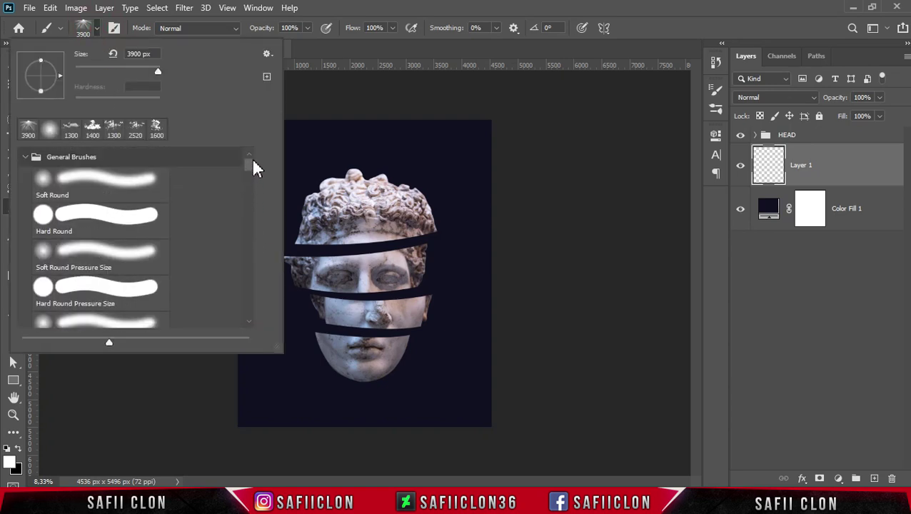
click(92, 187)
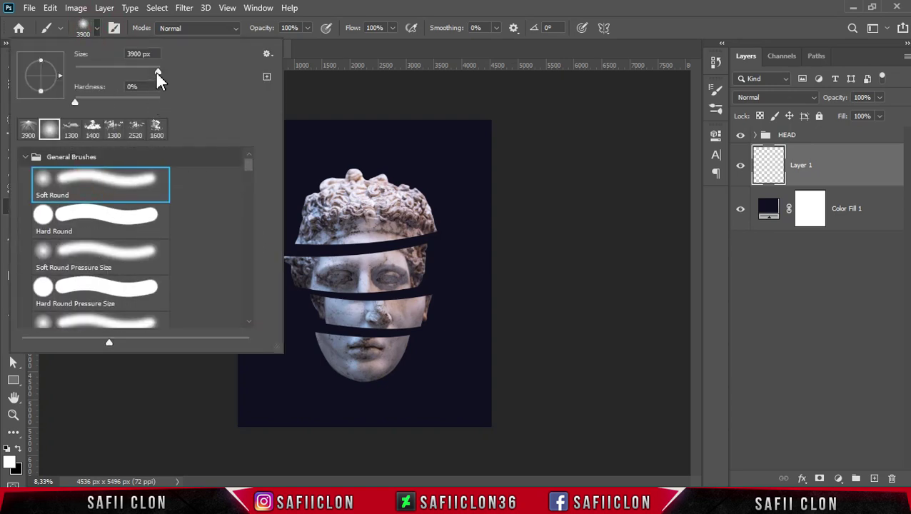
click(98, 30)
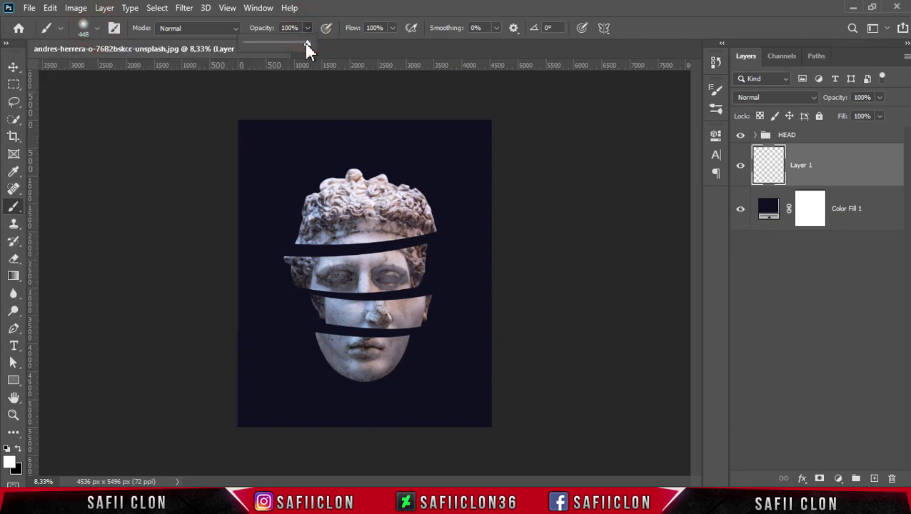
drag(319, 45, 307, 32)
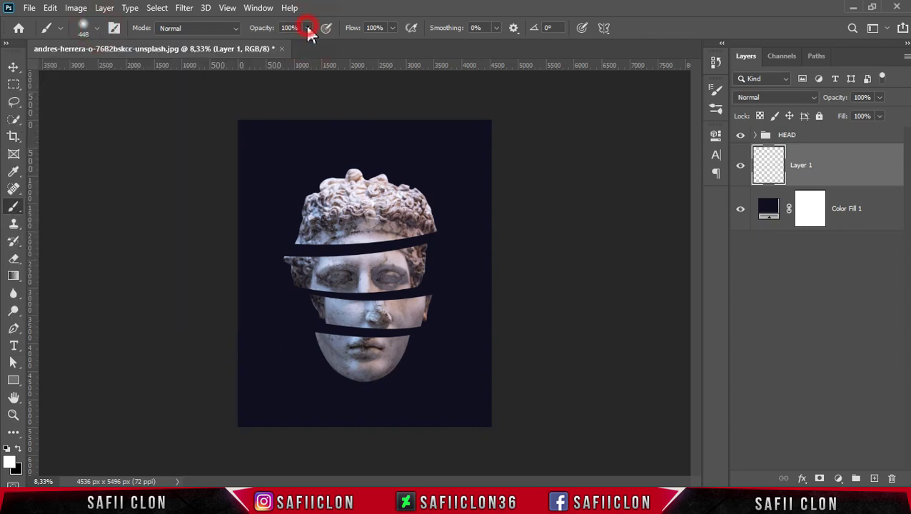
Step: Set the foreground colour to hex 28cef5
click(10, 463)
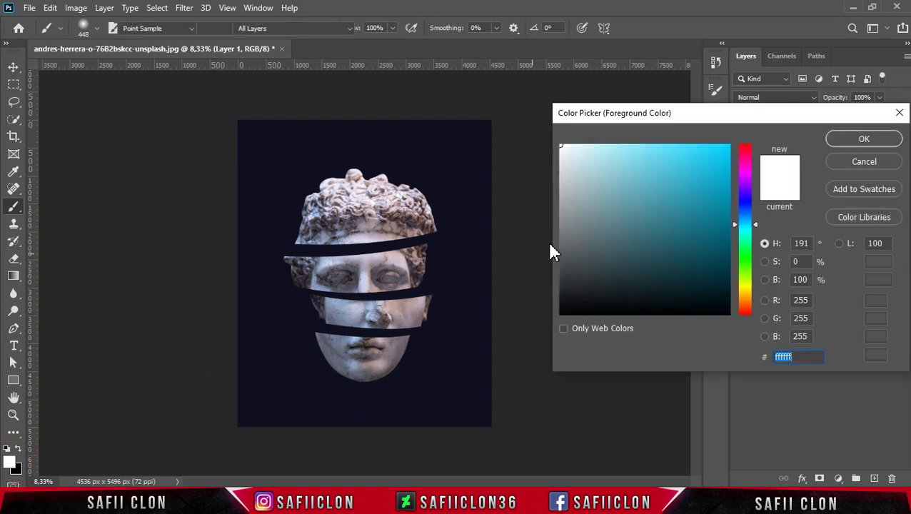
drag(709, 117, 680, 113)
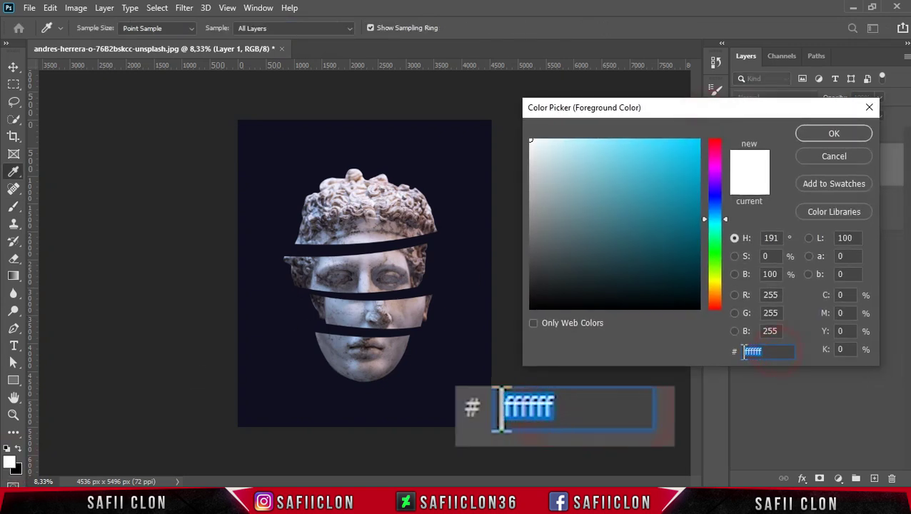
text(28)
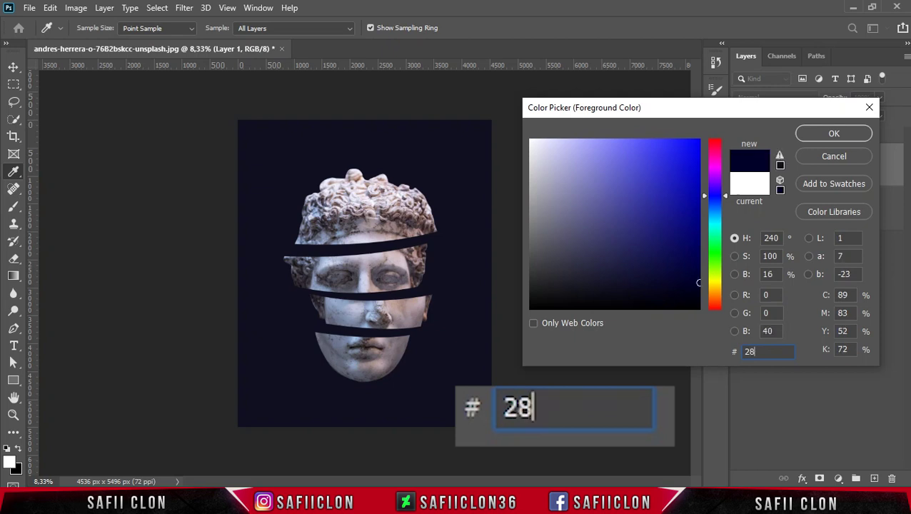
text(cef5)
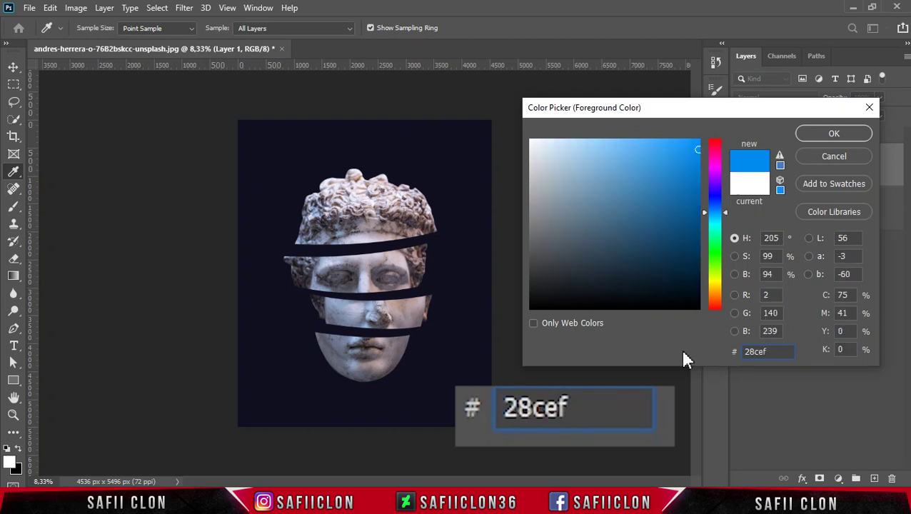
click(811, 130)
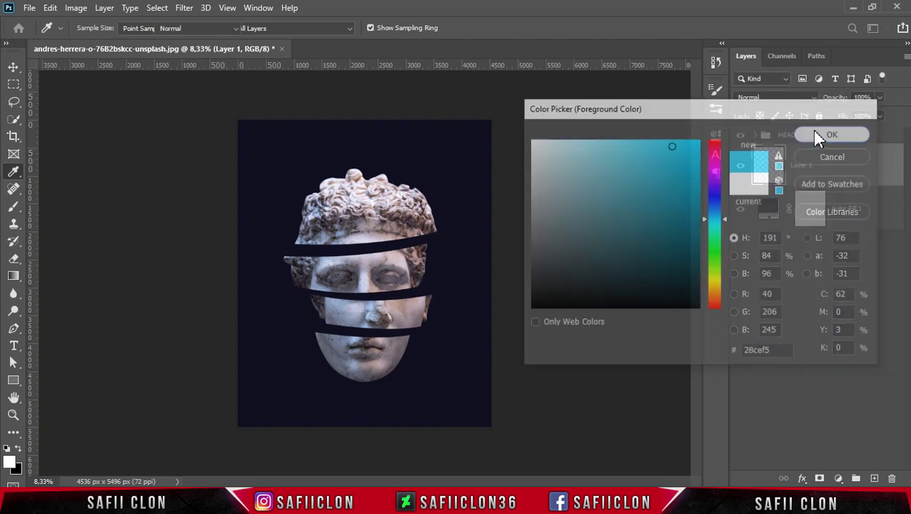
Step: Enlarge the soft brush to 900 px and paint a single cyan dab on Layer 1, just above the head's hair
key(b)
key(bracketright)
key(bracketright)
key(bracketright)
key(bracketright)
key(bracketright)
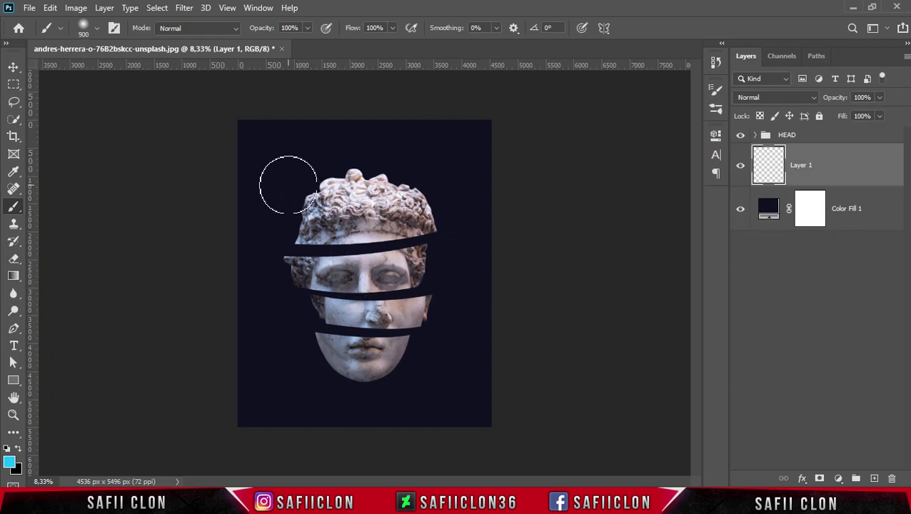
click(308, 170)
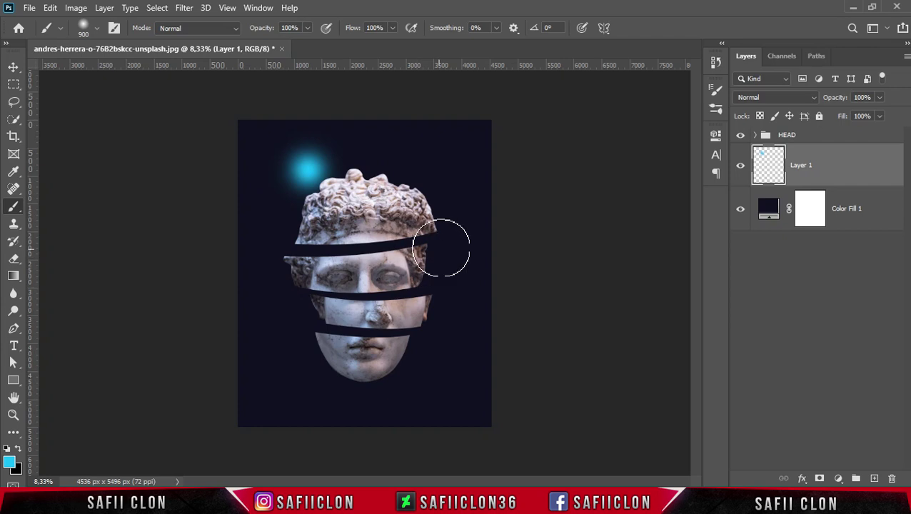
Step: Transform the cyan dab on Layer 1: centre it behind the head and stretch it to 314.74% width and 453.34% height
key(ctrl+t)
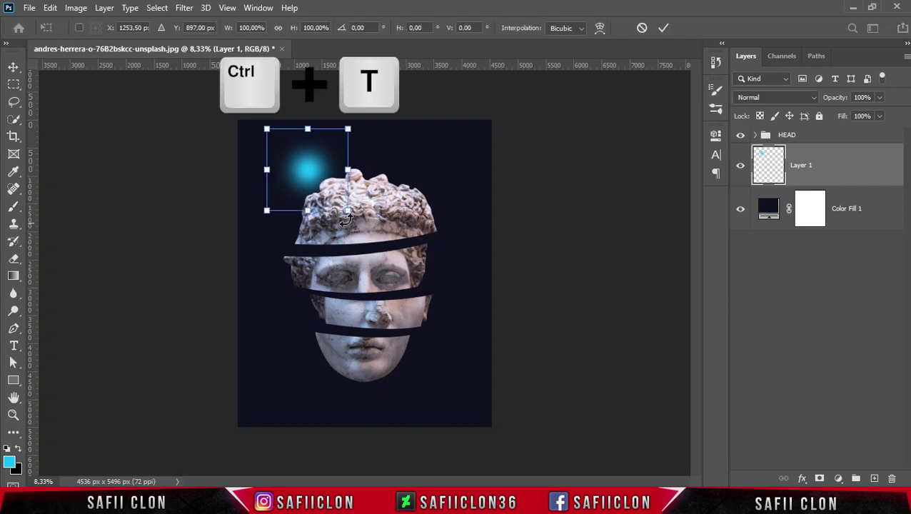
drag(327, 182, 390, 294)
drag(412, 240, 485, 158)
drag(383, 164, 383, 95)
drag(486, 282, 499, 281)
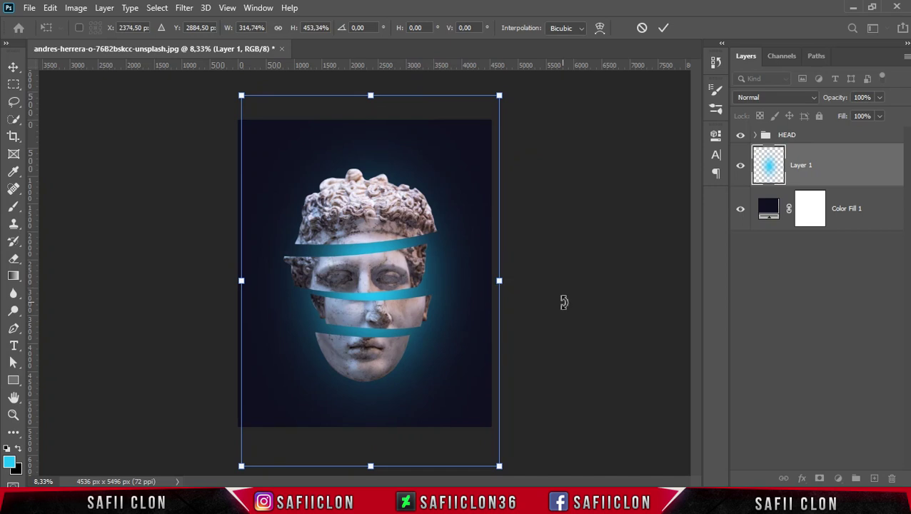
Step: Set the blend mode of Layer 1 to Hard Light and its Fill to 83%
click(805, 102)
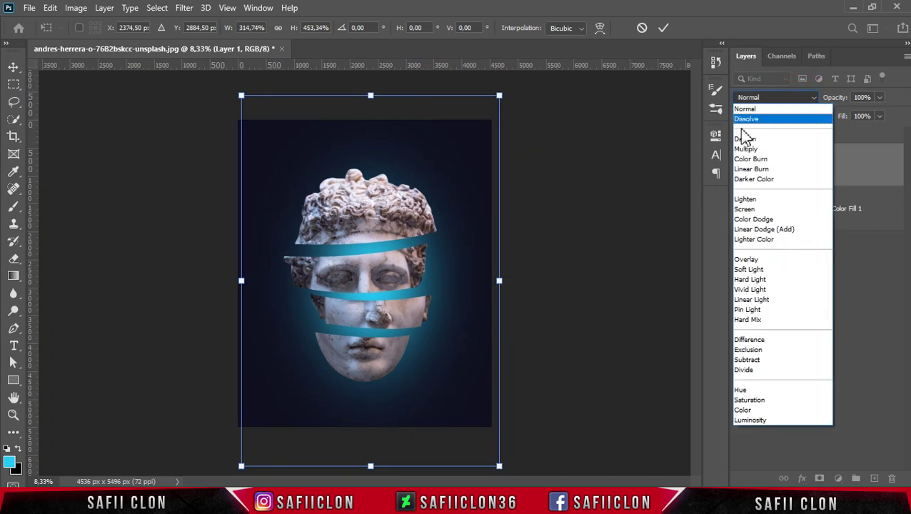
click(764, 285)
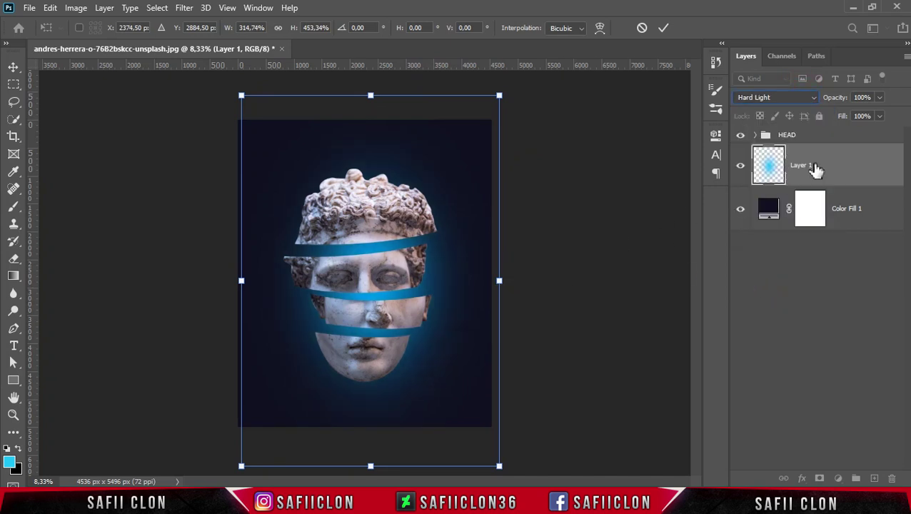
click(880, 117)
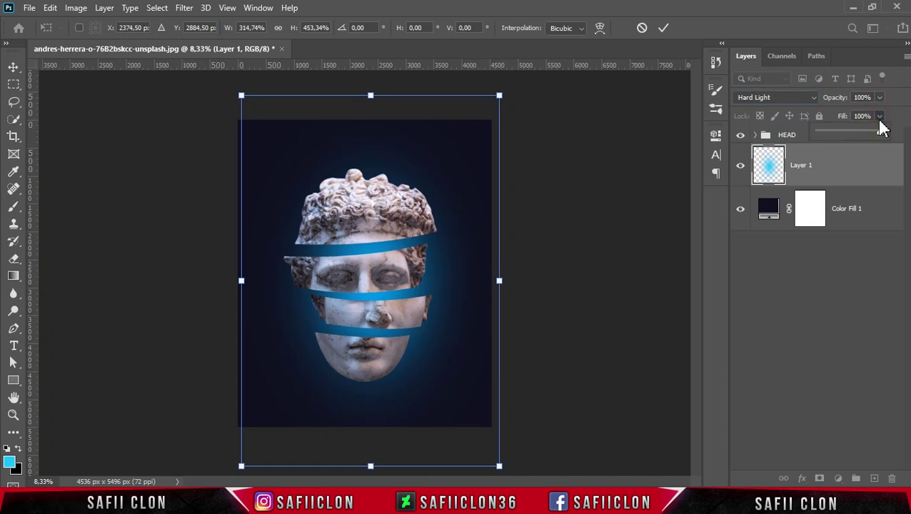
drag(873, 133, 871, 133)
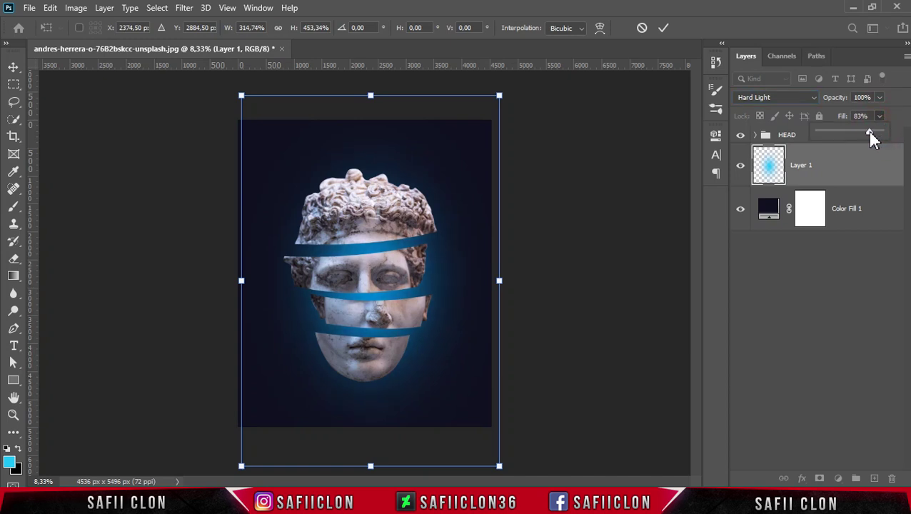
click(890, 117)
Step: Widen the glow to 398.09% by 459.88% around X 2306 px, nudge it slightly down and apply the transform
drag(407, 258, 403, 258)
drag(503, 281, 535, 281)
drag(367, 99, 367, 91)
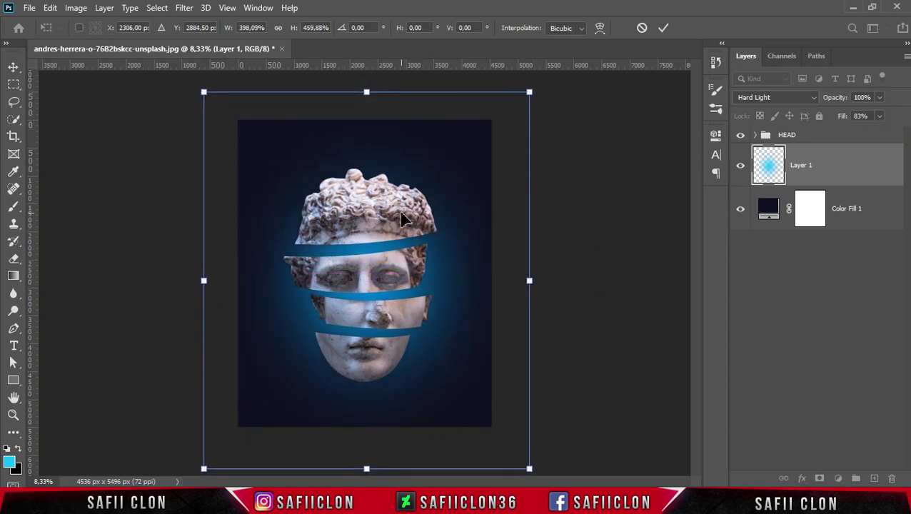
key(Down)
key(Down)
click(664, 28)
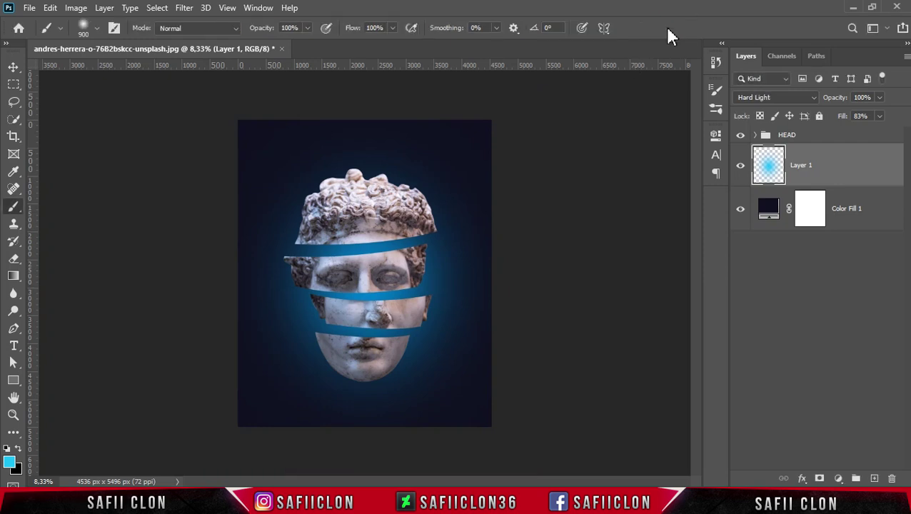
Step: Select Layer 0 inside the HEAD group and set the Pen tool to Shape mode with the New Layer option
click(819, 137)
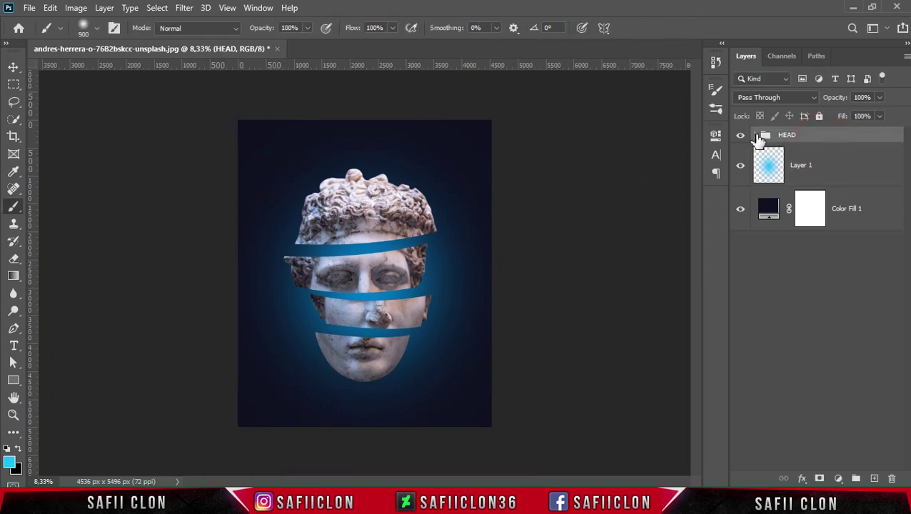
click(758, 136)
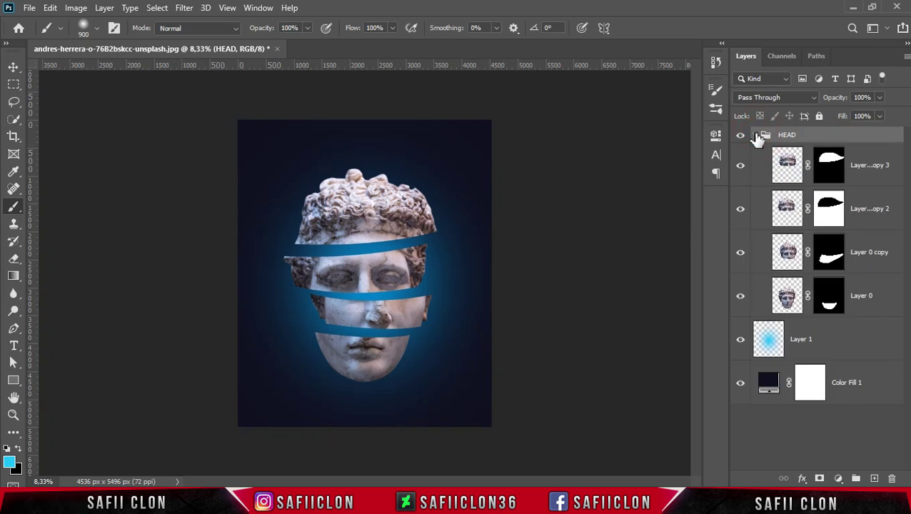
click(881, 309)
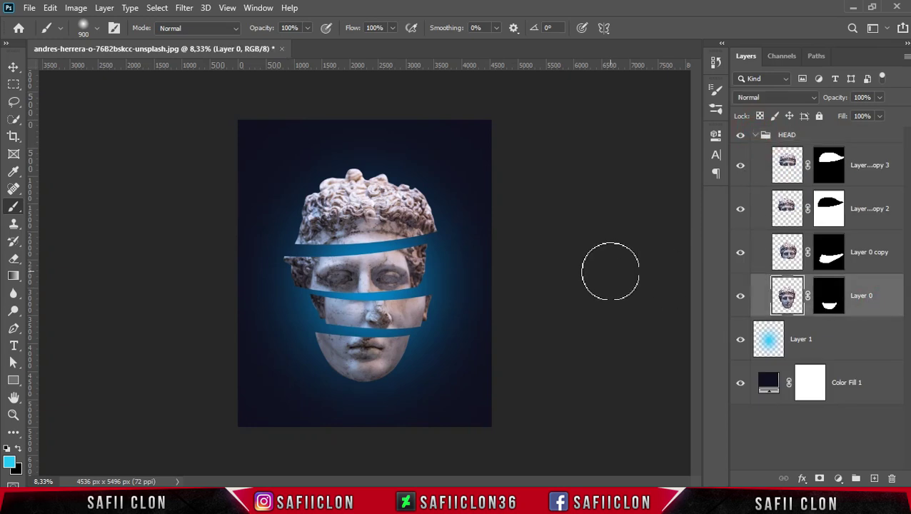
key(ctrl+plus)
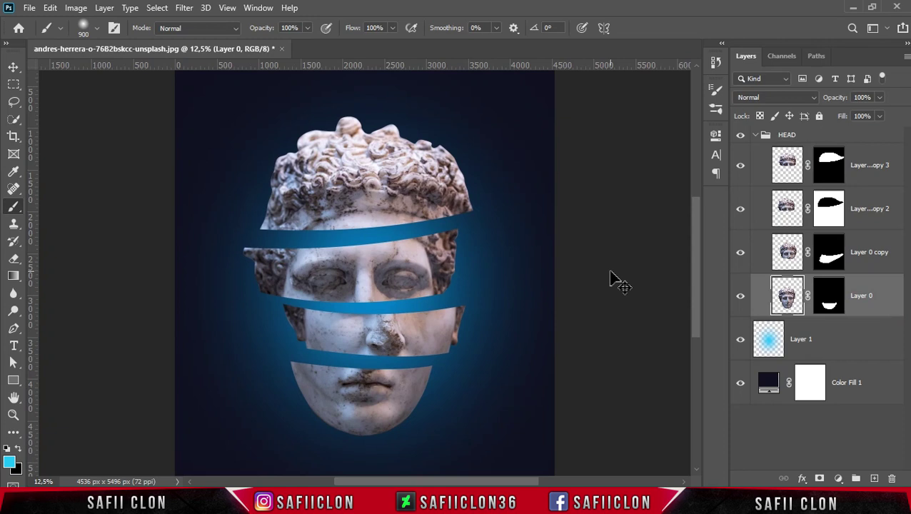
key(ctrl+plus)
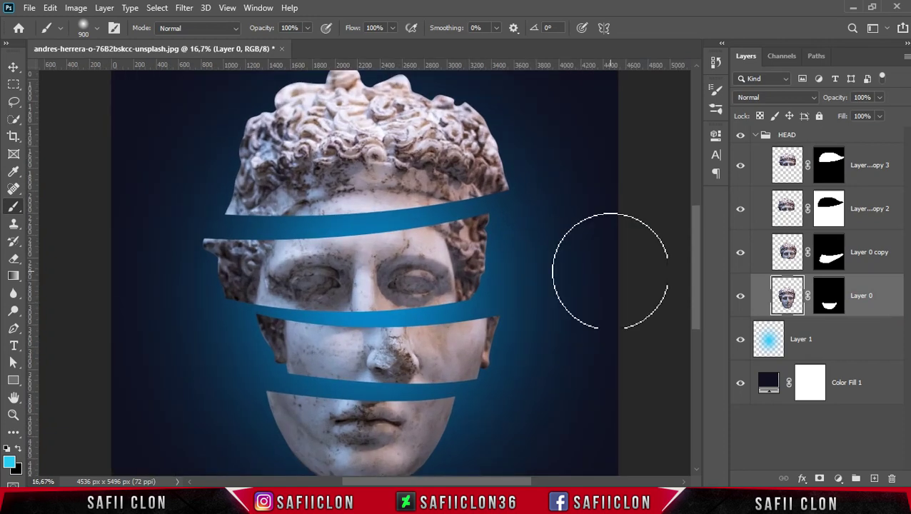
click(14, 328)
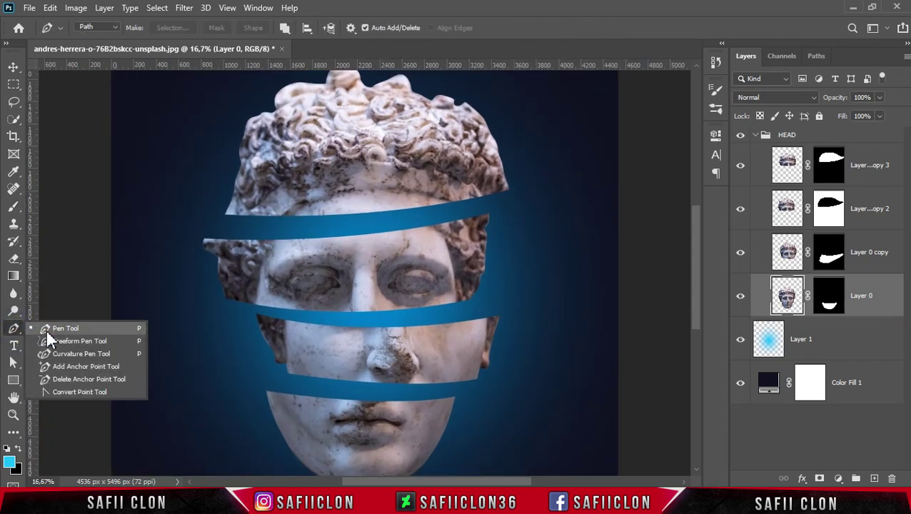
click(46, 329)
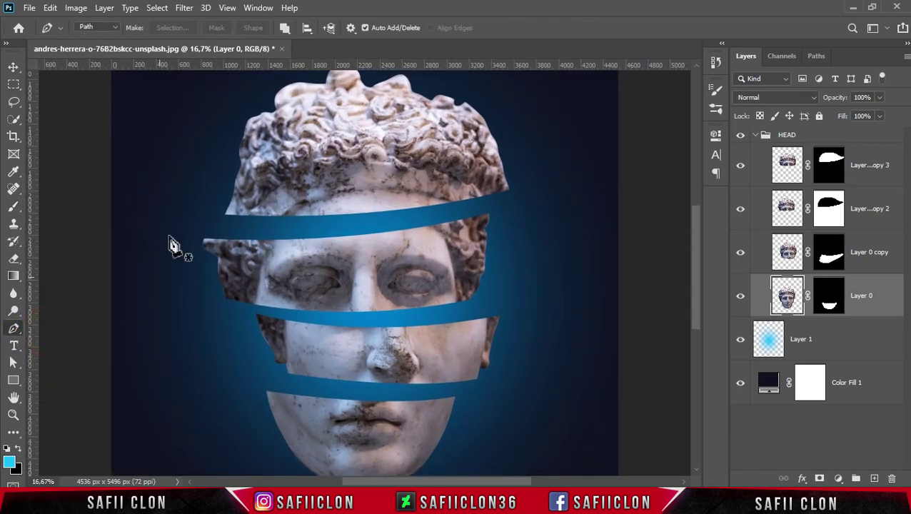
click(116, 27)
click(102, 40)
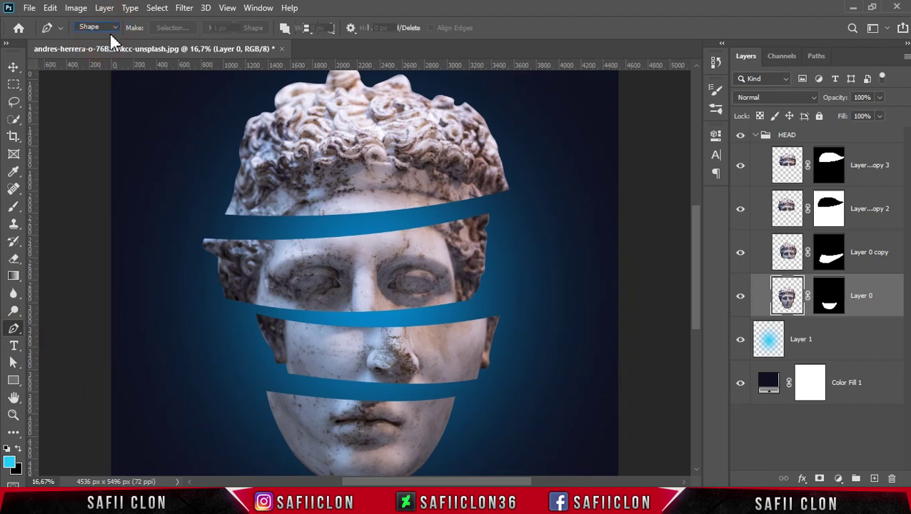
click(418, 29)
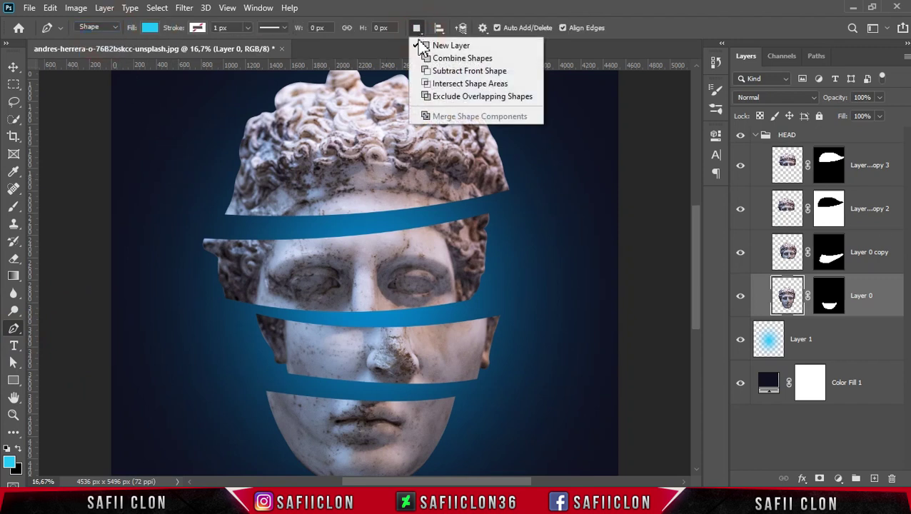
click(437, 44)
Step: Draw a closed curved shape over the upper edge of the chin slice, about 1682 by 330 px
click(698, 235)
drag(699, 242, 701, 263)
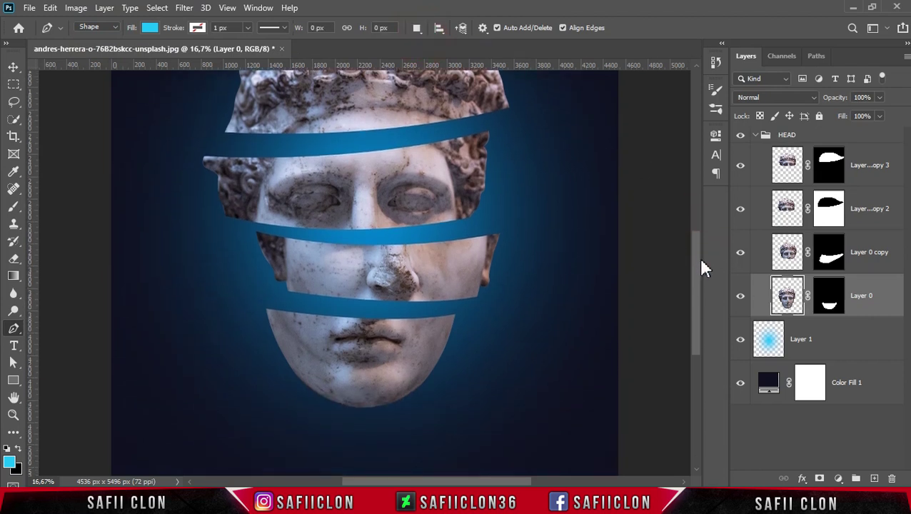
click(264, 307)
click(275, 304)
drag(277, 302, 291, 302)
drag(394, 306, 439, 332)
click(270, 307)
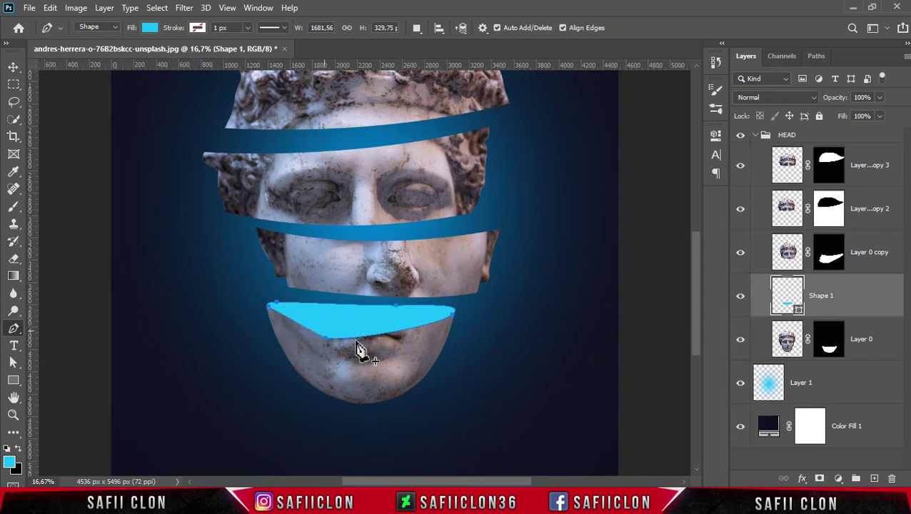
Step: Move the chin slice's shape layer below Layer 0 and set its fill colour to hex 29d4fd
drag(860, 298, 862, 352)
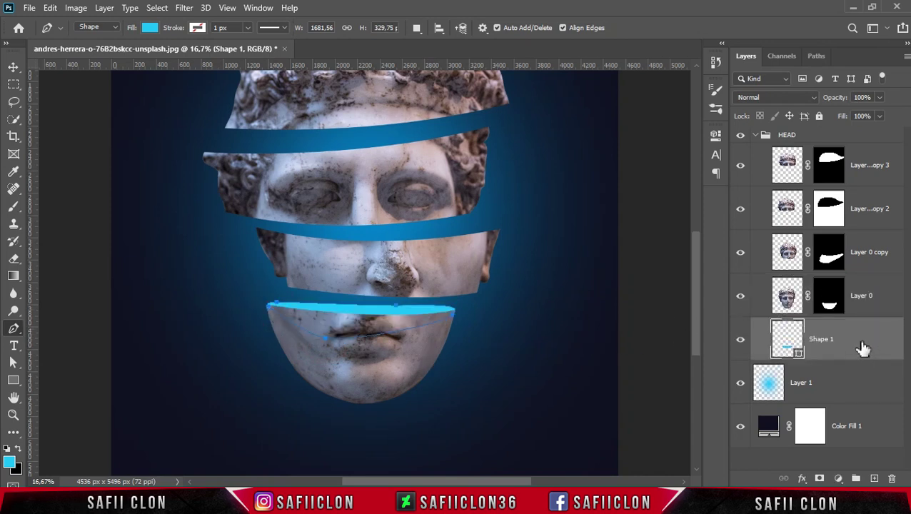
double_click(798, 357)
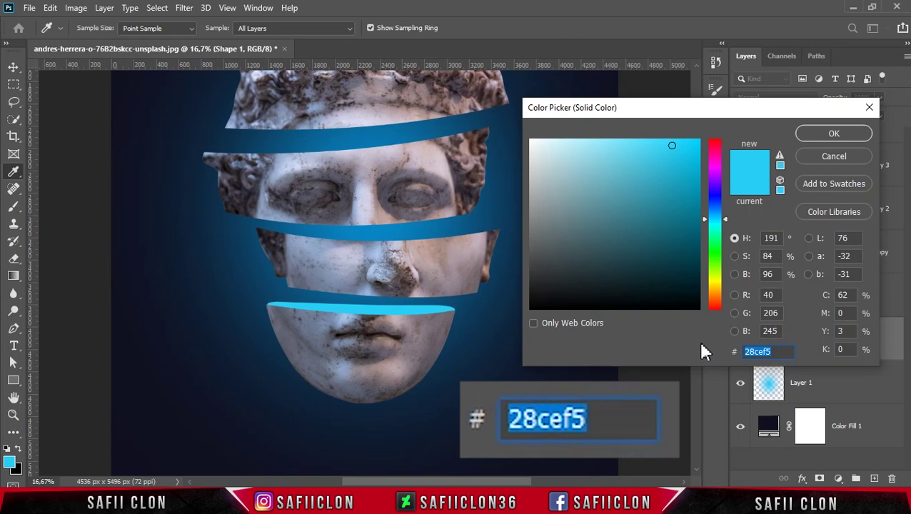
text(29d4fd)
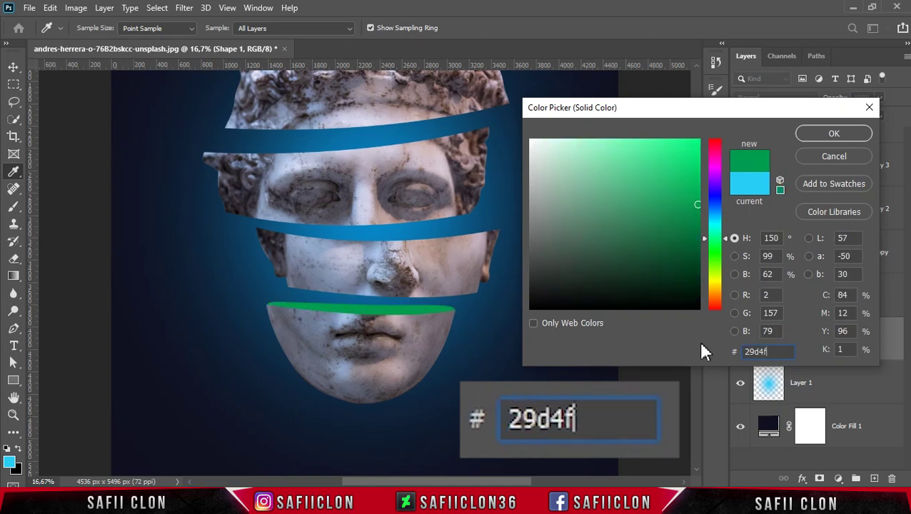
click(828, 136)
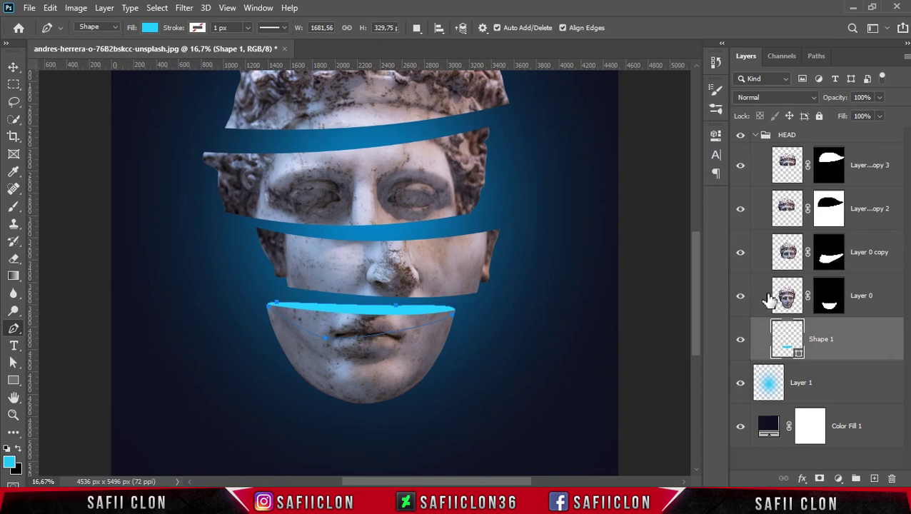
Step: Draw a closed curved shape above Layer 0, covering the upper edge of the nose slice, about 2187 by 291 px
click(888, 295)
drag(703, 305, 696, 295)
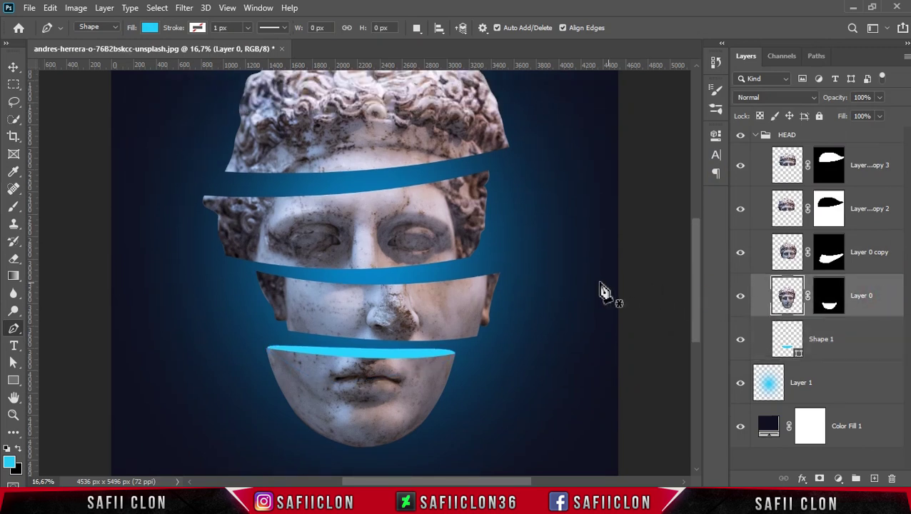
key(ctrl+plus)
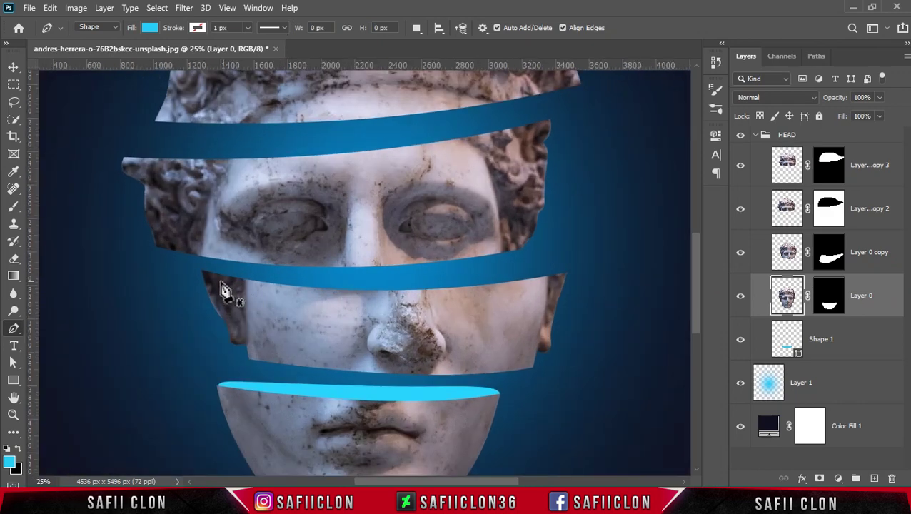
click(202, 263)
click(269, 274)
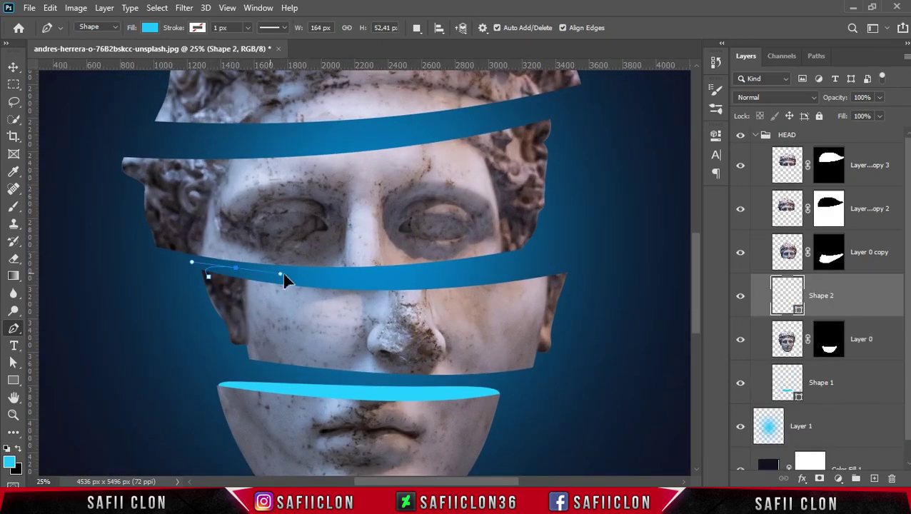
drag(436, 277, 482, 274)
drag(561, 276, 525, 301)
click(308, 312)
click(207, 277)
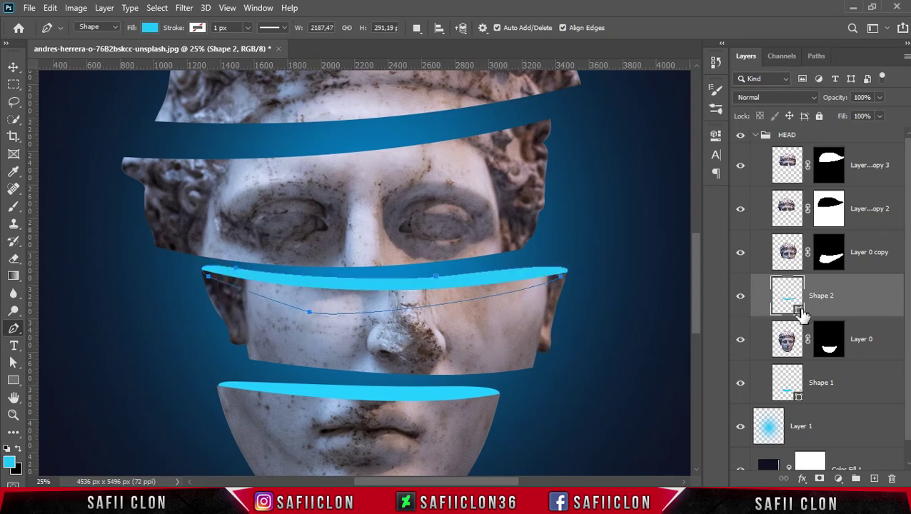
Step: Set the fill colour of the nose slice's shape layer to hex f1fd29
double_click(799, 309)
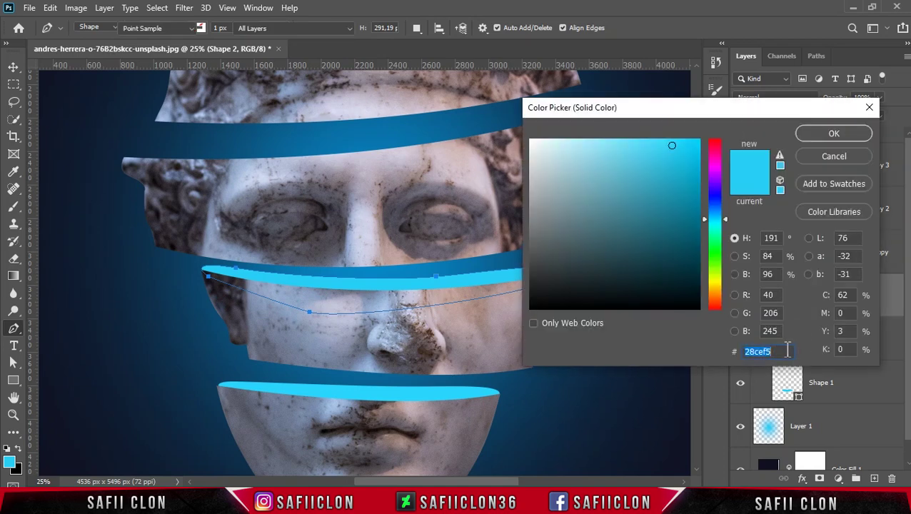
click(784, 351)
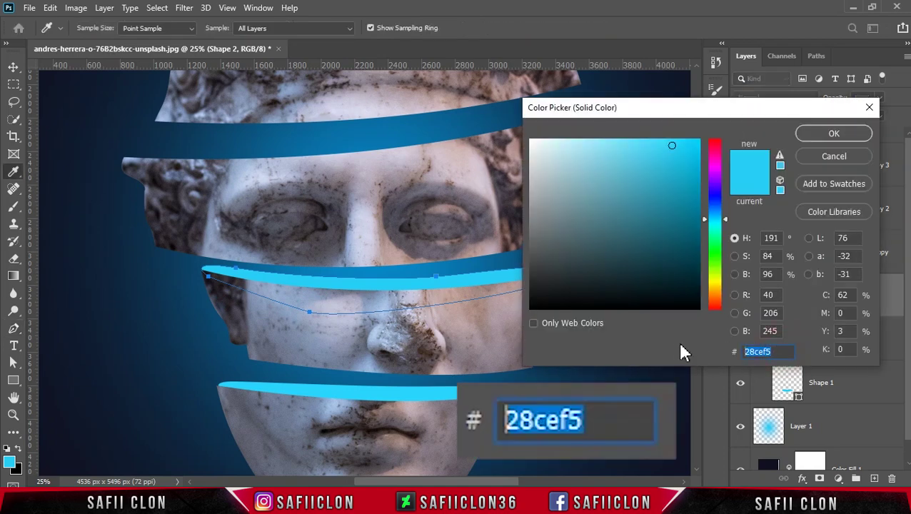
text(f1fd29)
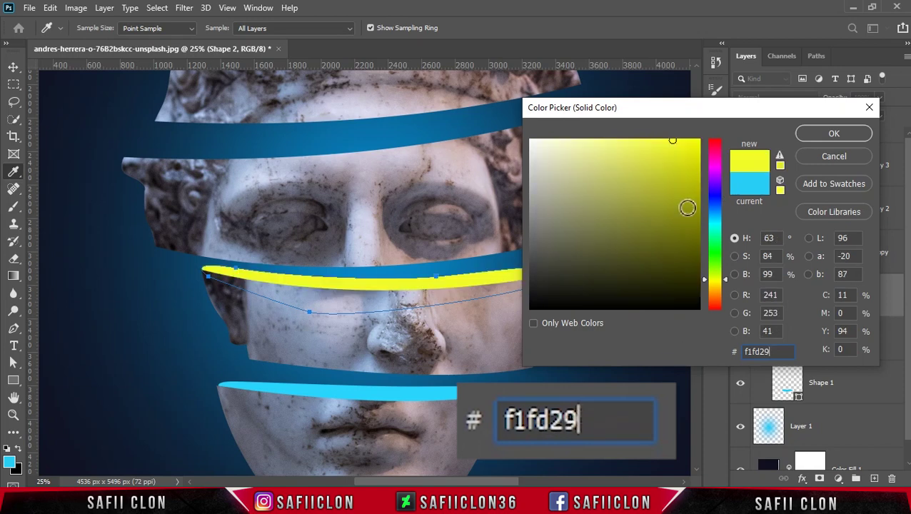
click(834, 135)
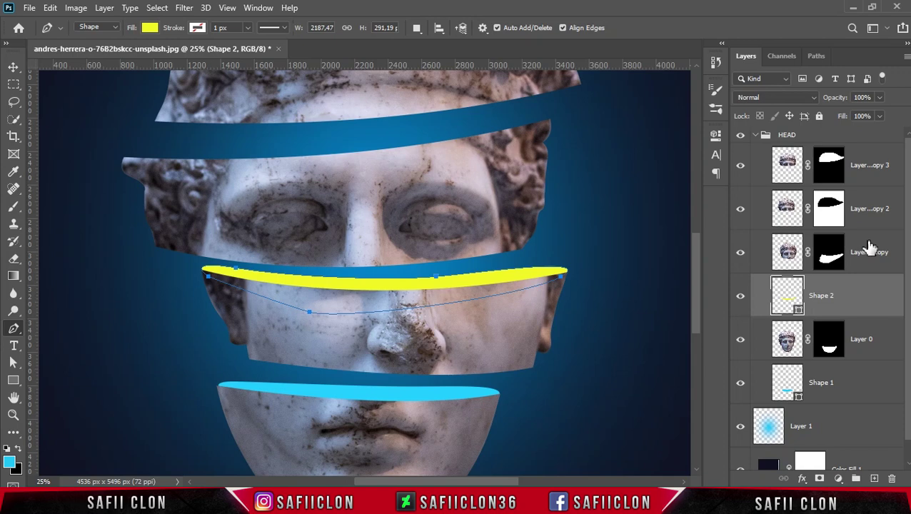
Step: Draw a closed curved shape above Layer 0 copy, covering the upper edge of the eye slice, about 2545 by 529 px
click(869, 247)
drag(699, 278, 697, 239)
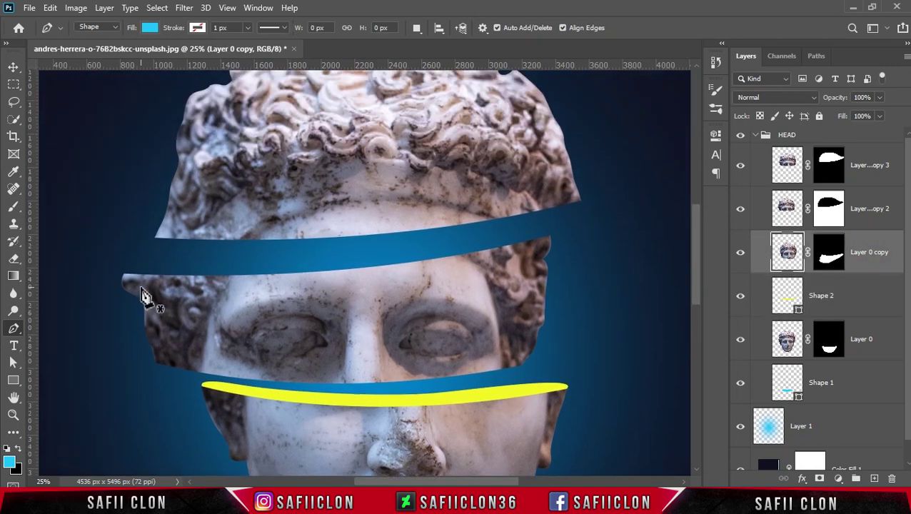
click(133, 280)
drag(149, 268, 191, 270)
drag(397, 250, 454, 241)
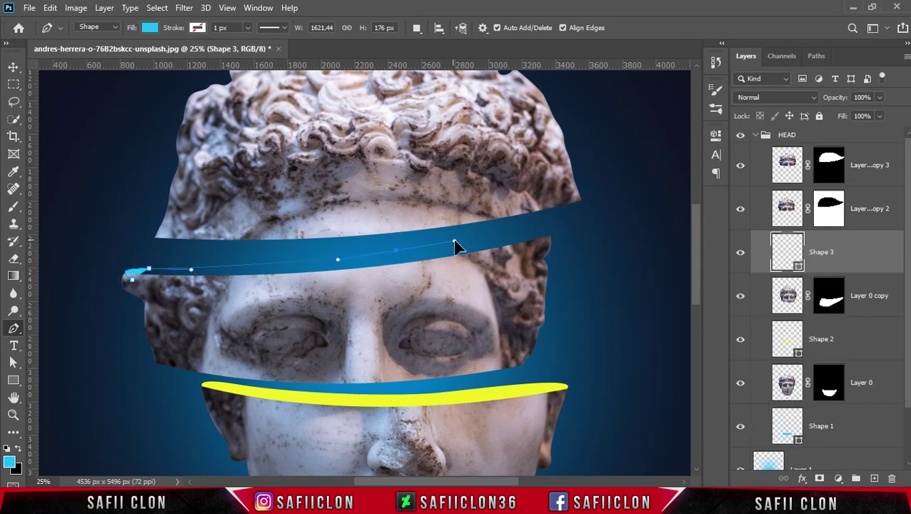
drag(546, 245, 513, 280)
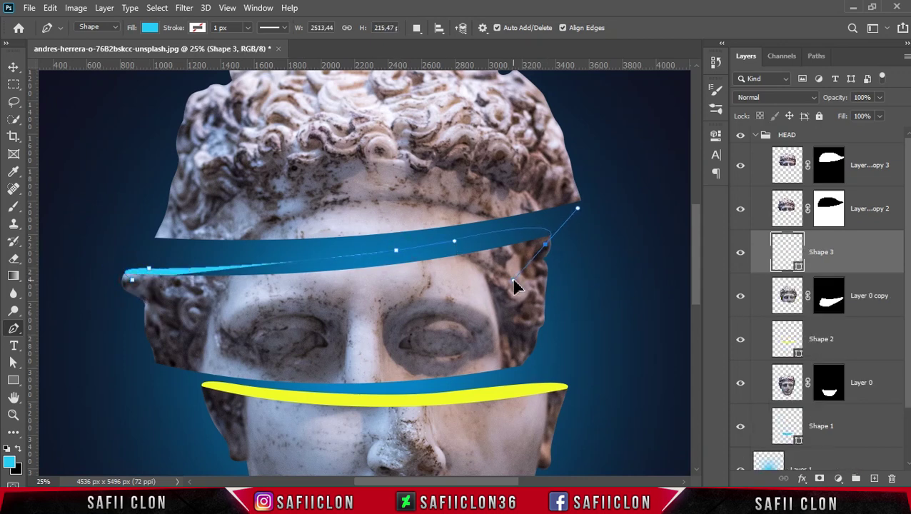
click(242, 315)
click(132, 280)
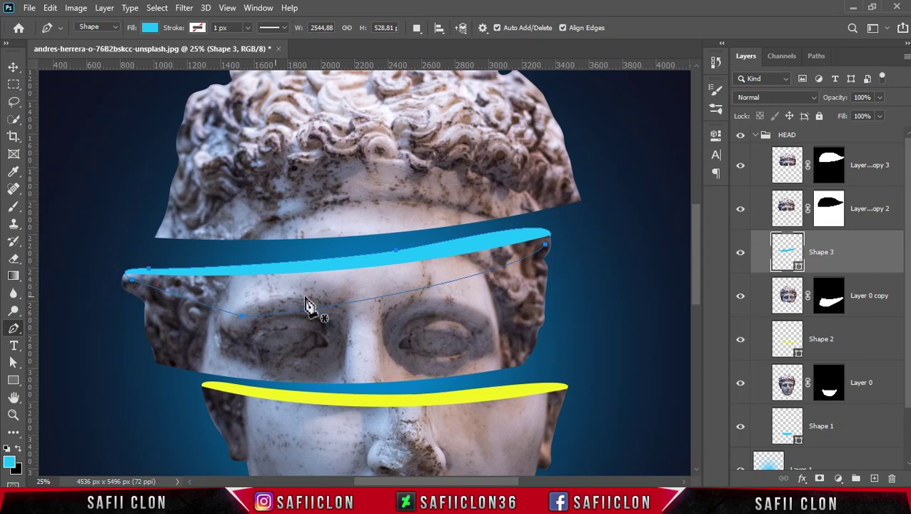
Step: Set the fill colour of the eye slice's shape layer to hex fd29d3
double_click(799, 271)
click(776, 350)
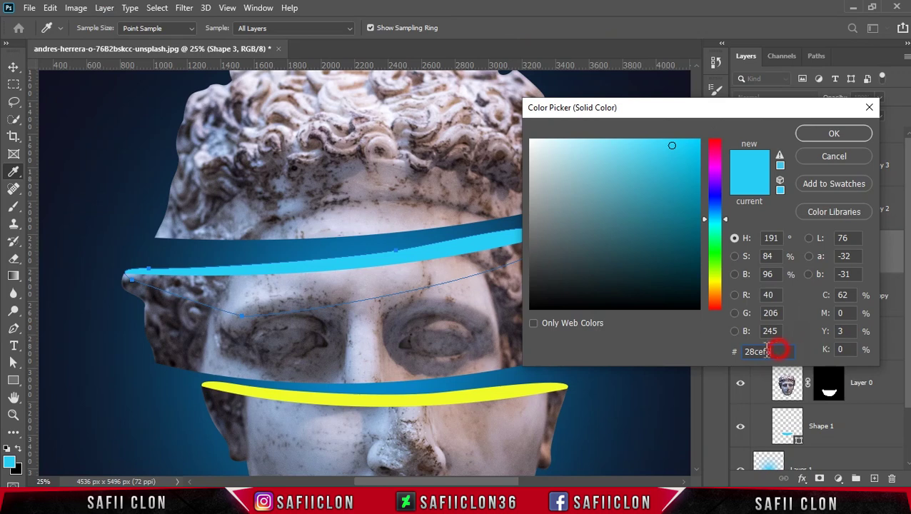
text(f)
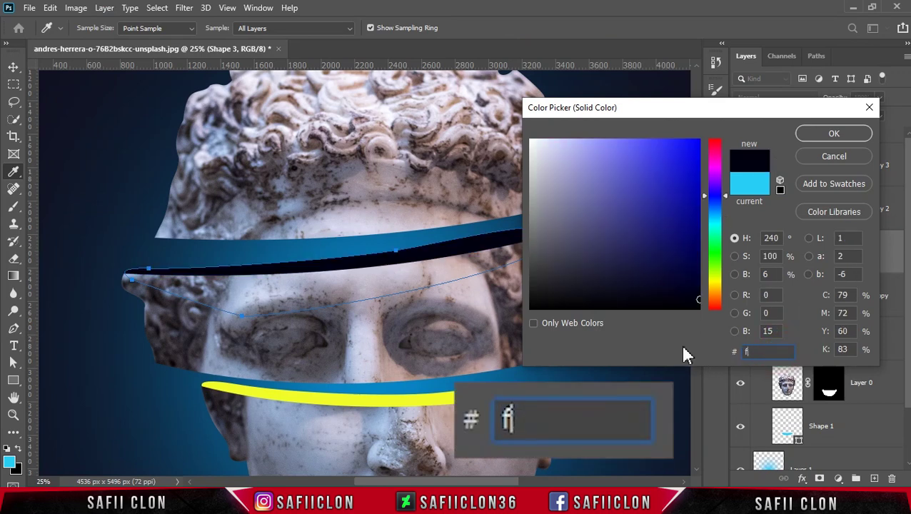
text(d29d3)
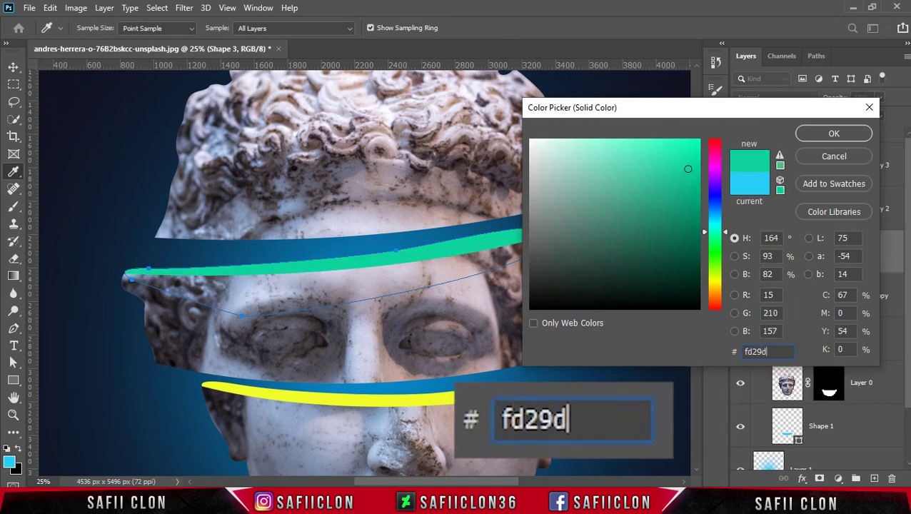
click(834, 134)
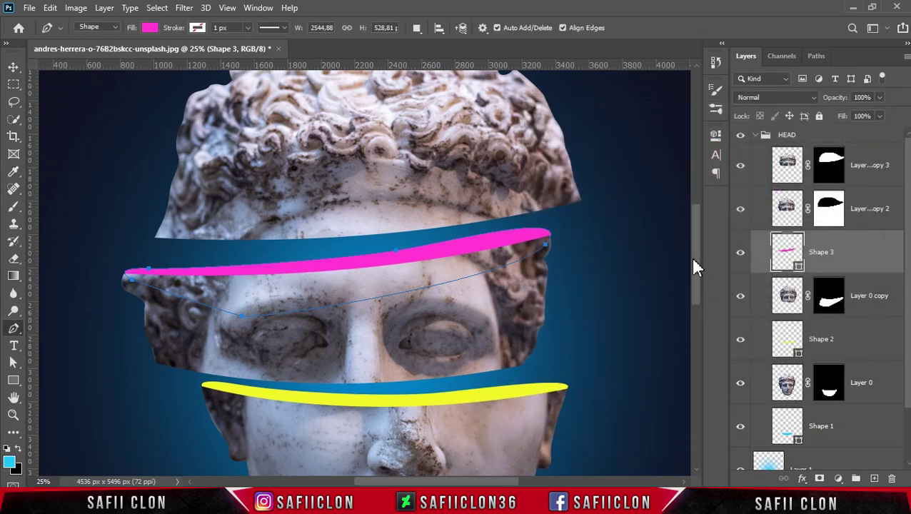
Step: Add a new empty layer directly above Shape 1 and clip it to that shape
key(ctrl+minus)
key(ctrl+minus)
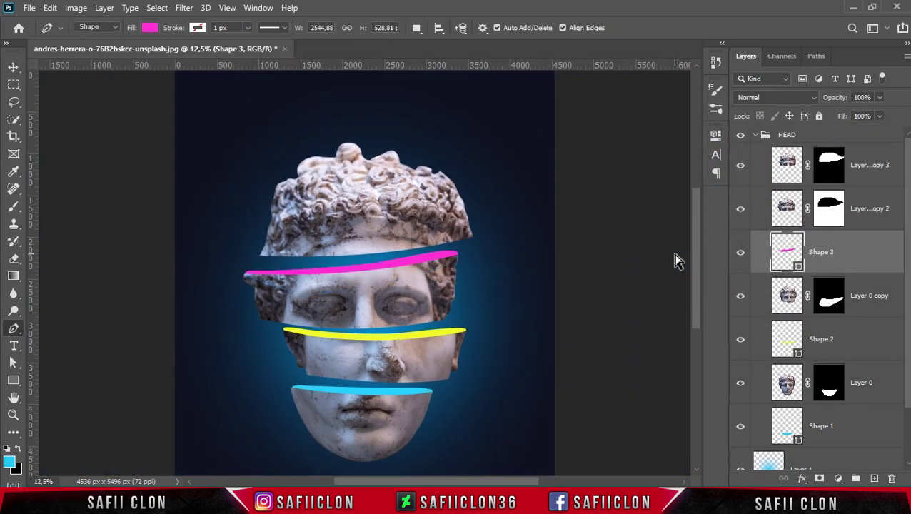
key(ctrl+minus)
key(ctrl+minus)
key(ctrl+minus)
key(ctrl+plus)
key(ctrl+plus)
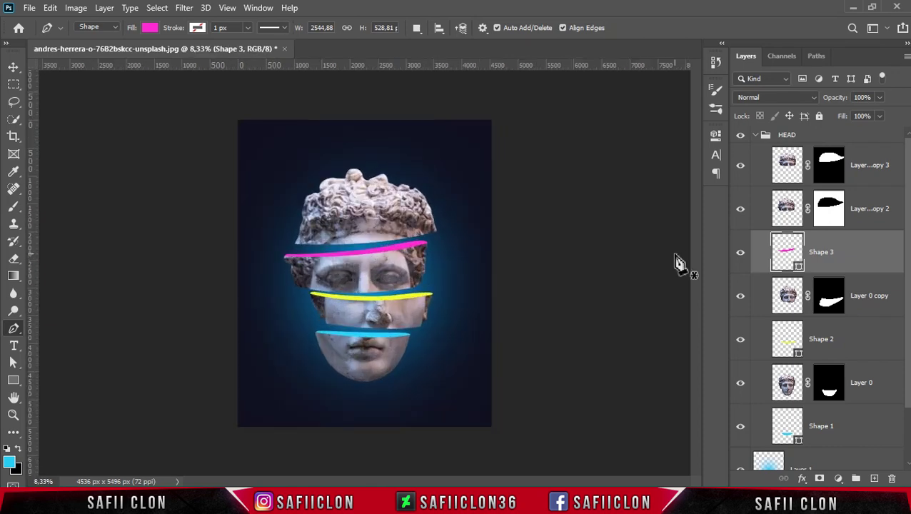
click(852, 438)
click(740, 428)
click(739, 428)
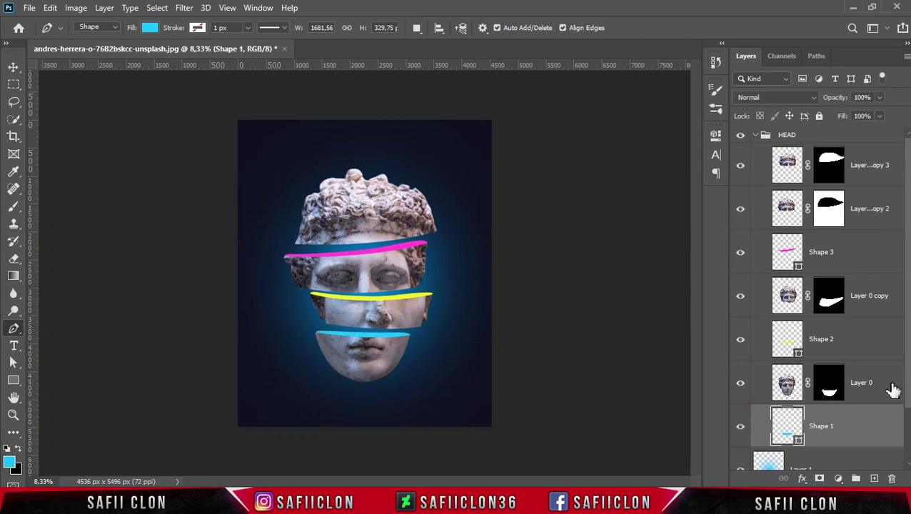
drag(909, 380, 906, 414)
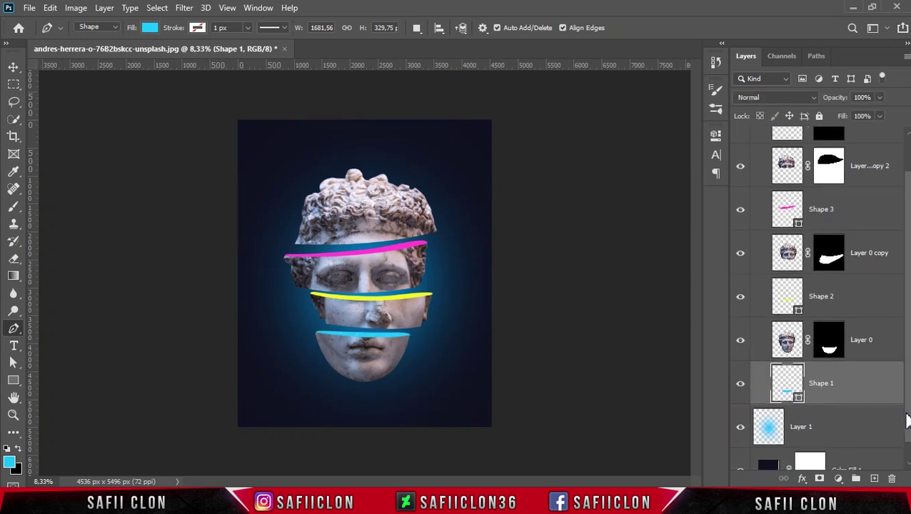
click(873, 479)
right_click(842, 378)
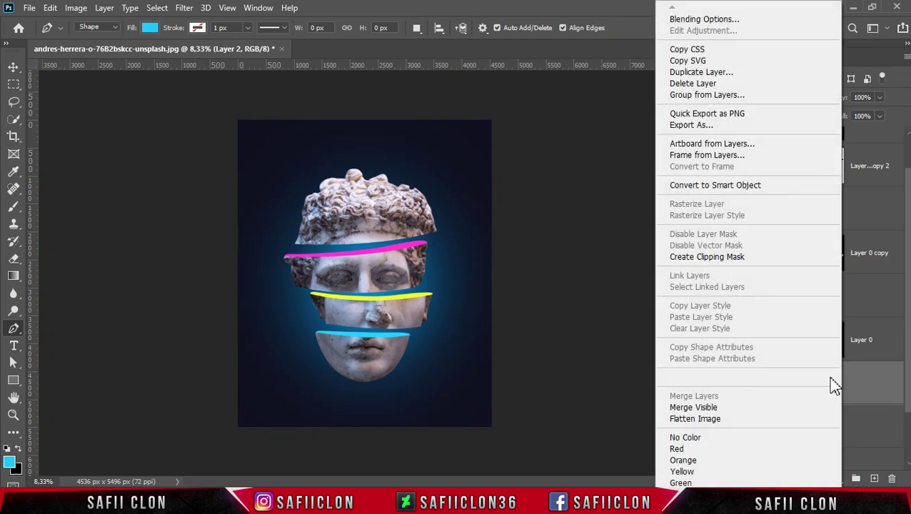
click(692, 257)
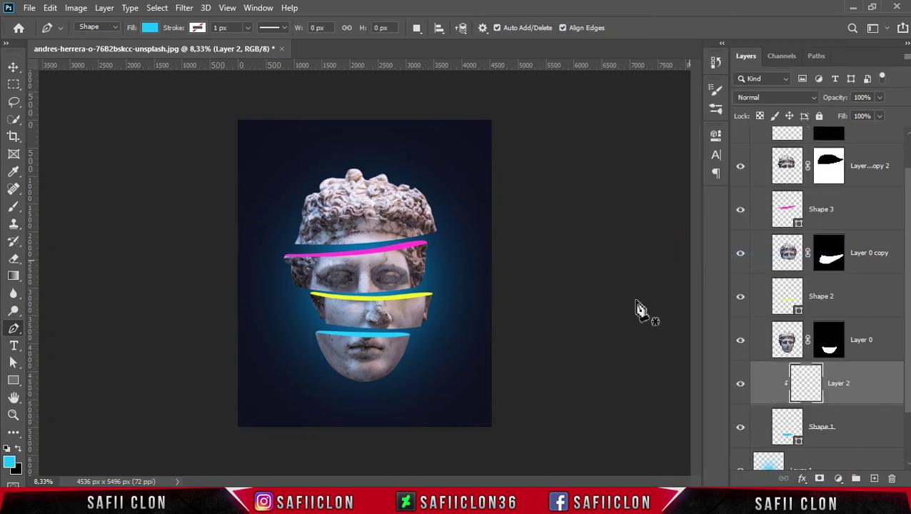
Step: Set up the Brush tool with a soft round tip of 495 px at 13% opacity
right_click(13, 209)
click(47, 209)
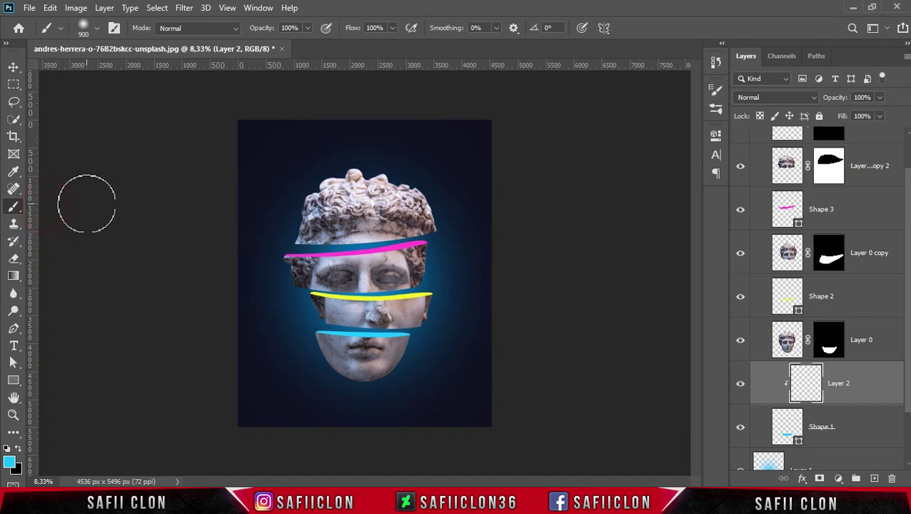
click(96, 28)
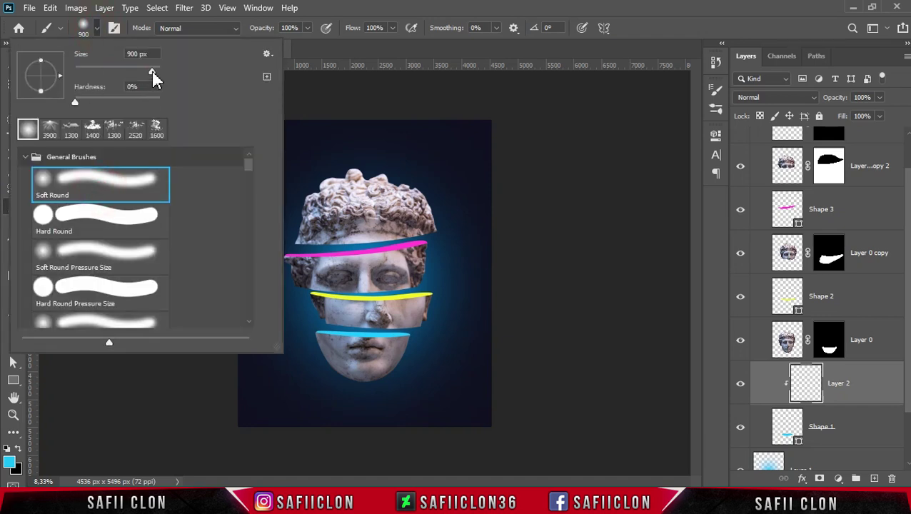
click(100, 30)
click(308, 28)
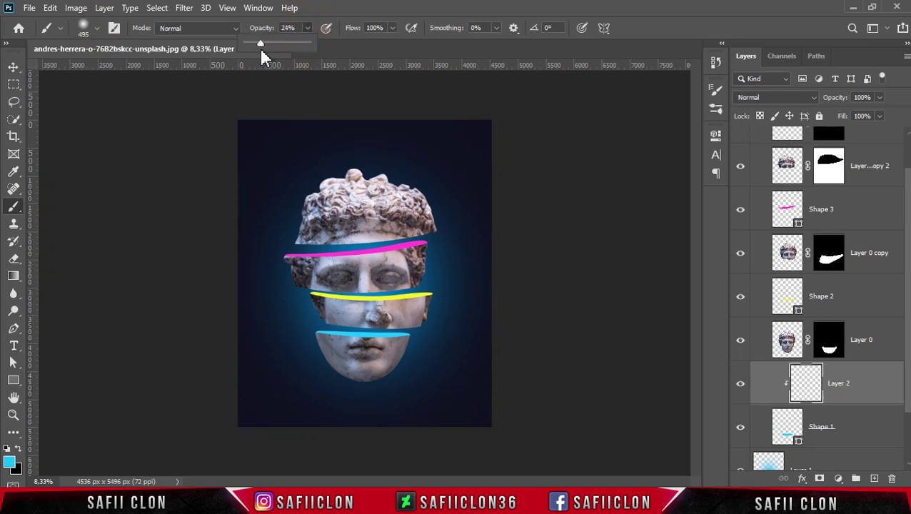
drag(255, 47, 254, 47)
click(307, 29)
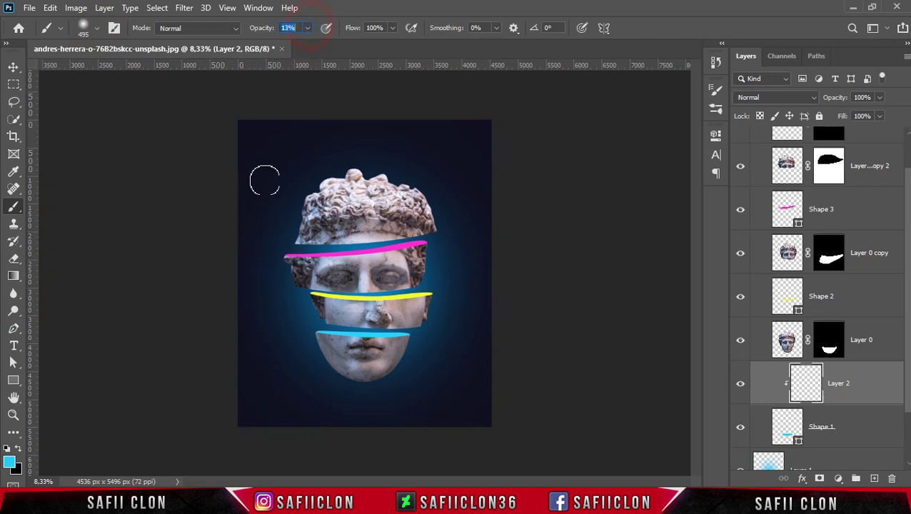
Step: Set the foreground colour to black, hex 000000
click(10, 464)
drag(590, 271, 529, 309)
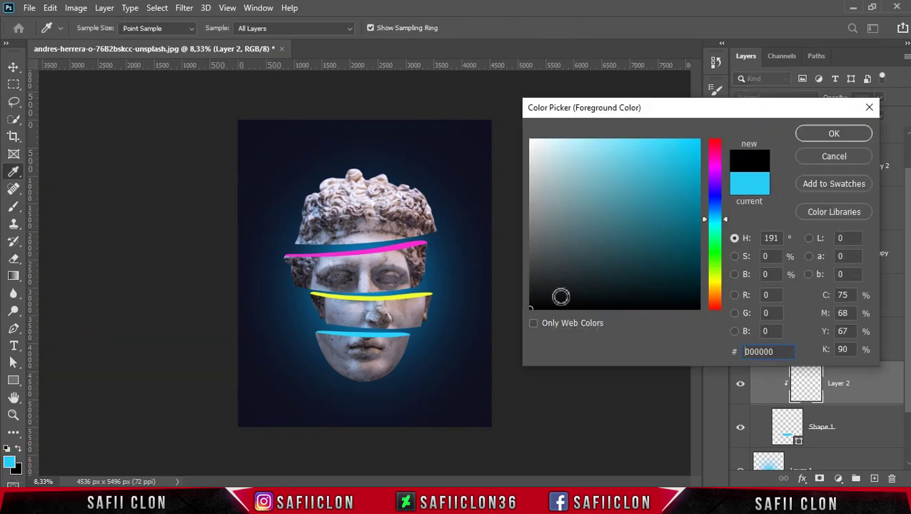
click(818, 135)
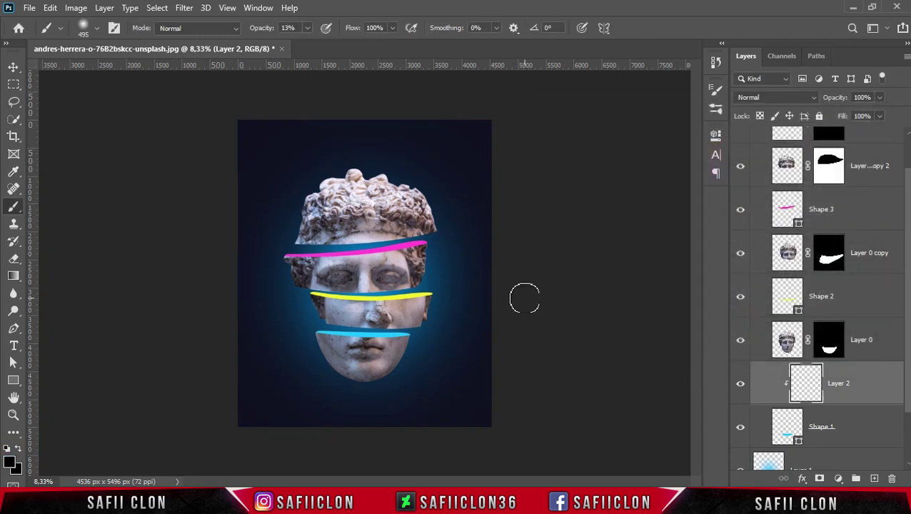
Step: Reduce the brush to 175 px and paint soft black shading over the middle of the chin slice's cyan surface
key(ctrl+plus)
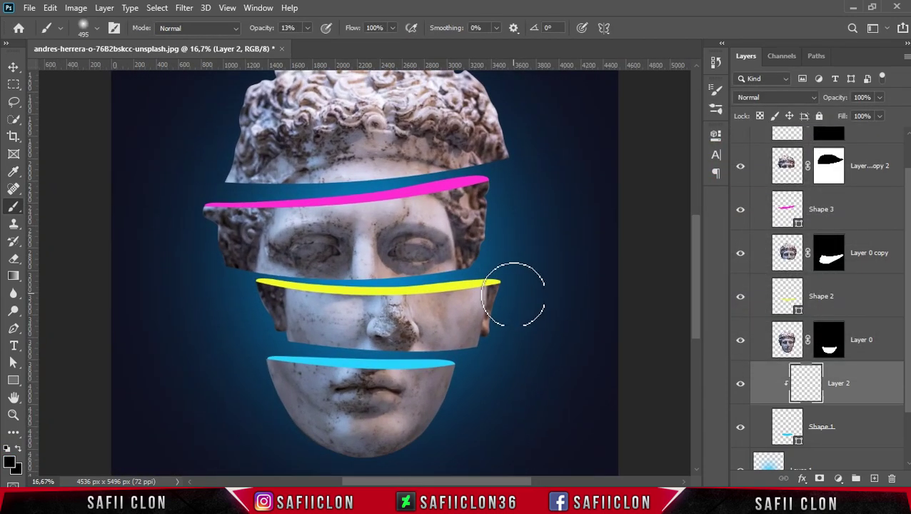
key(bracketleft)
key(bracketleft)
mouse_move(358, 349)
mouse_down()
mouse_move(411, 349)
mouse_move(331, 353)
mouse_up()
key(bracketleft)
key(bracketleft)
key(bracketleft)
mouse_move(423, 354)
mouse_down()
mouse_move(347, 356)
mouse_move(377, 361)
mouse_up()
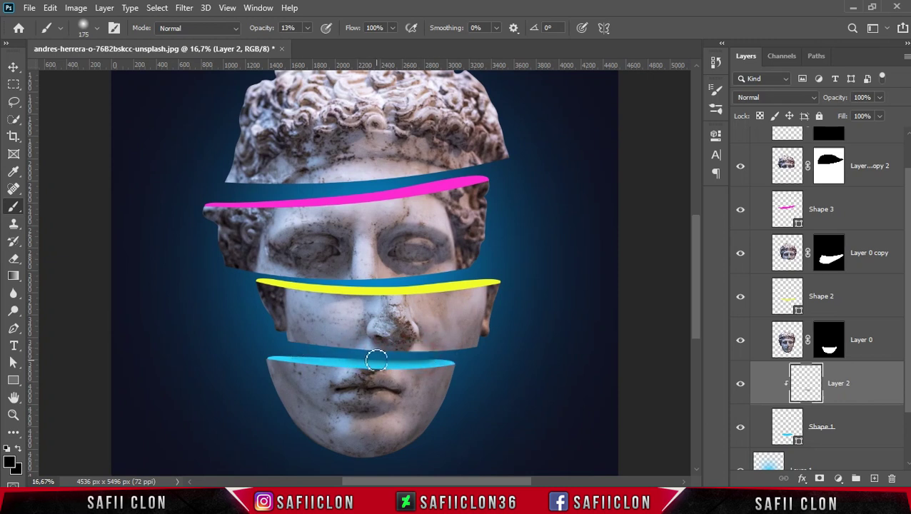
Step: Raise the brush to 300 px and 19% opacity and darken the upper edge of the chin slice's cyan surface
drag(309, 29, 314, 45)
key(bracketright)
drag(450, 347, 306, 342)
mouse_move(305, 342)
mouse_down()
mouse_move(482, 344)
mouse_move(331, 331)
mouse_move(323, 339)
mouse_move(461, 346)
mouse_up()
drag(355, 346, 294, 344)
mouse_move(414, 346)
mouse_down()
mouse_move(539, 323)
mouse_move(484, 355)
mouse_up()
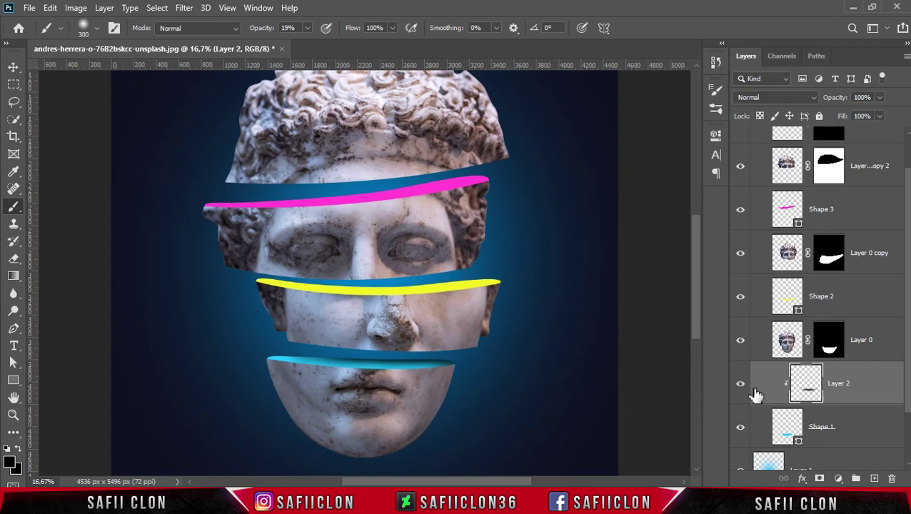
click(739, 387)
Step: Add a new empty layer directly above Shape 2 and clip it to that shape
click(842, 303)
click(740, 299)
click(740, 298)
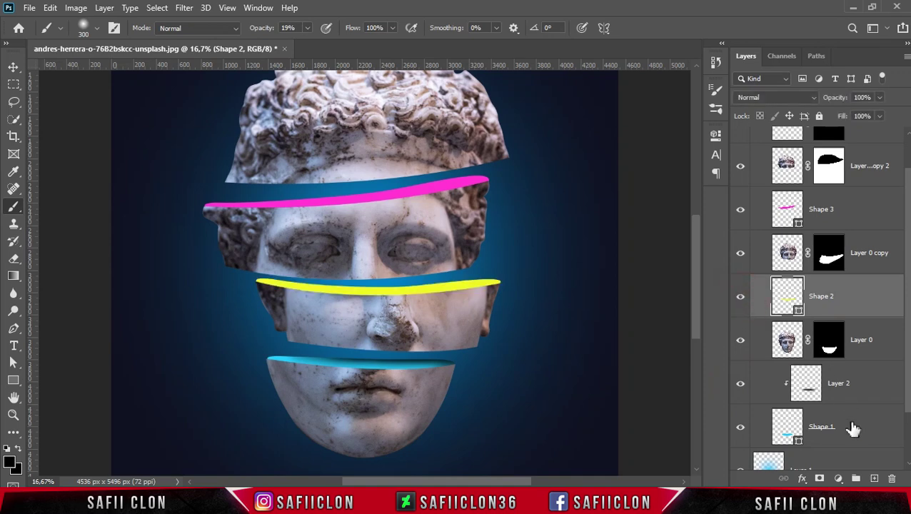
click(874, 479)
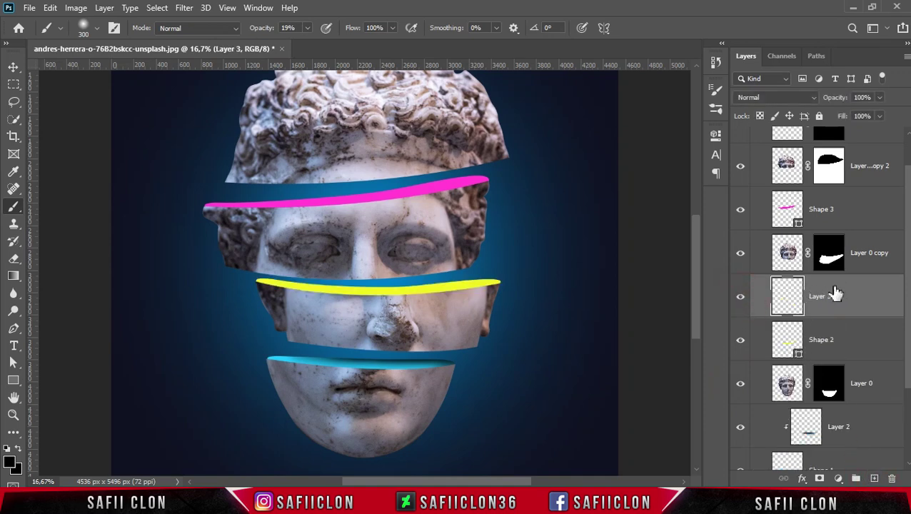
right_click(835, 294)
click(726, 262)
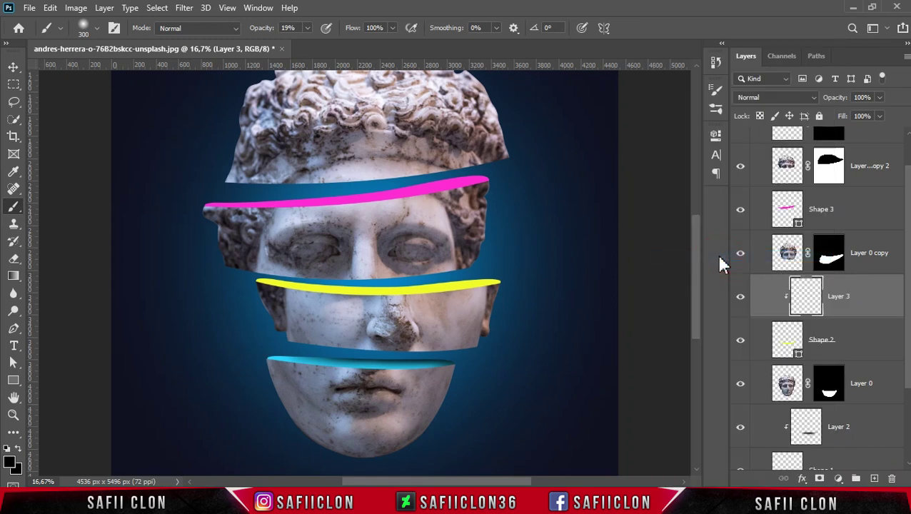
Step: Paint soft black shading along the upper edge of the nose slice's yellow surface and compare it by toggling the shading layer
drag(259, 264, 318, 269)
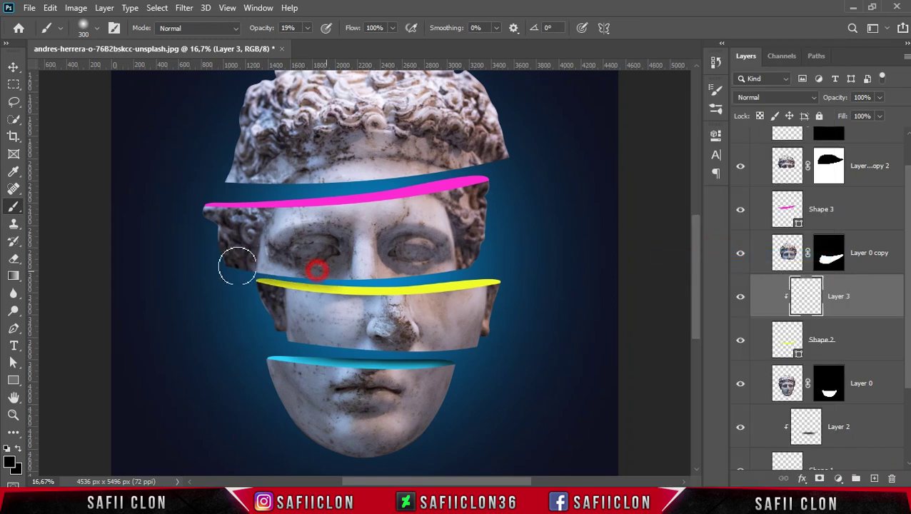
mouse_move(252, 267)
mouse_down()
mouse_move(417, 256)
mouse_move(389, 268)
mouse_move(223, 266)
mouse_up()
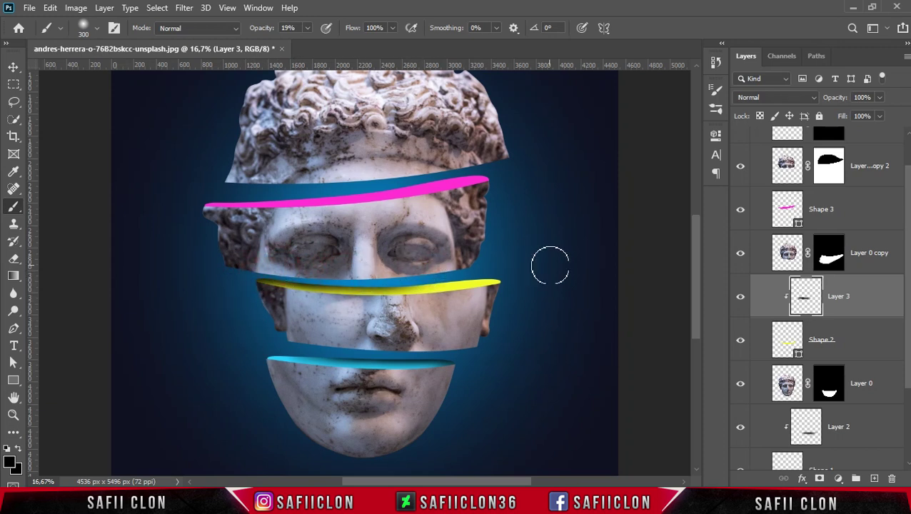
click(740, 299)
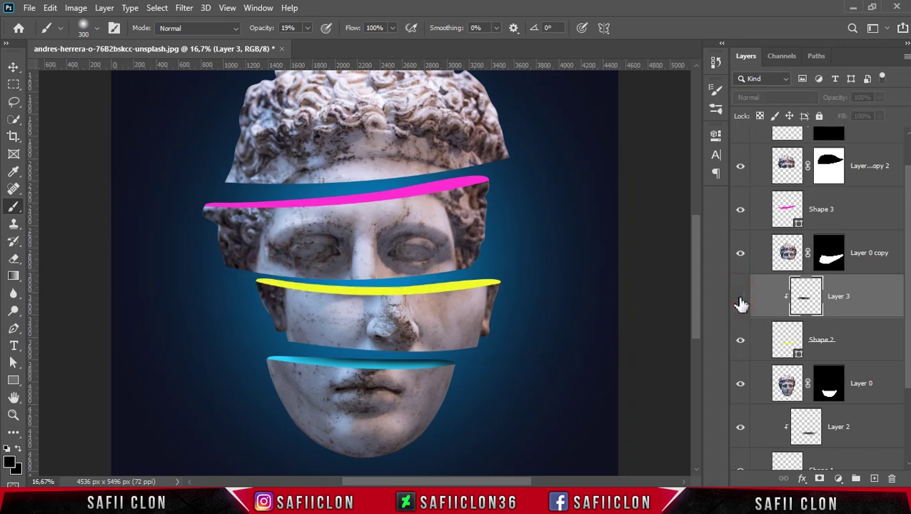
click(741, 299)
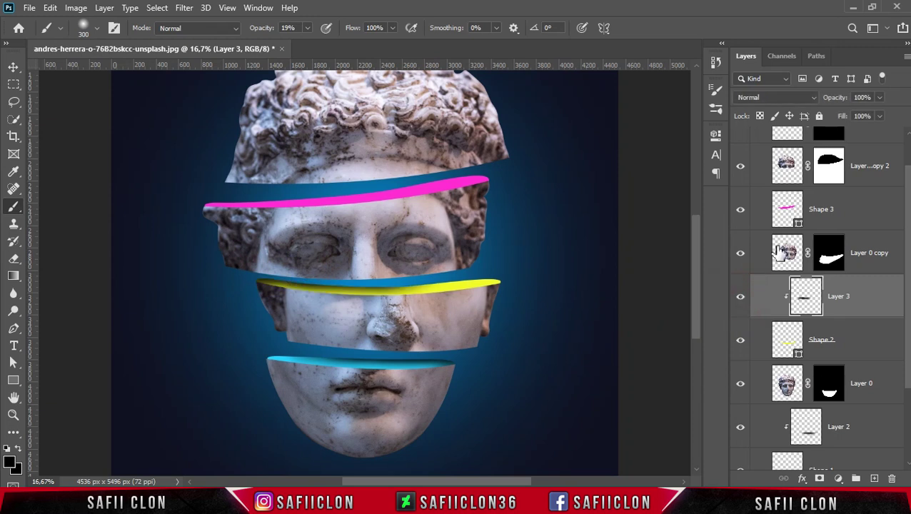
Step: Add a new empty layer directly above Shape 3 and clip it to that shape
click(866, 211)
click(740, 211)
click(741, 210)
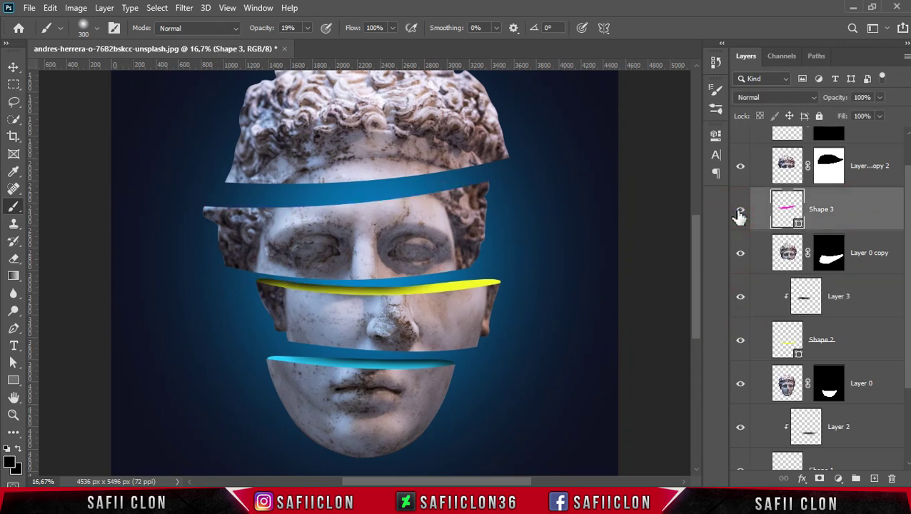
click(875, 478)
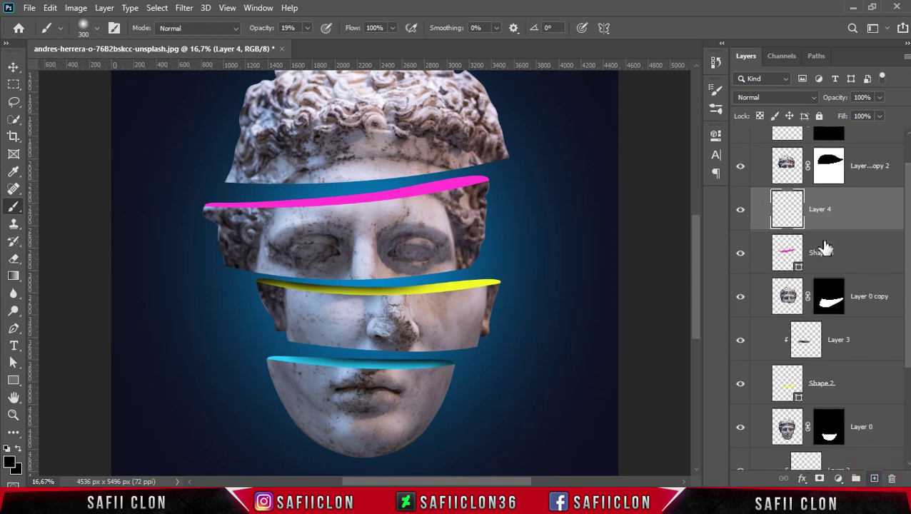
right_click(844, 206)
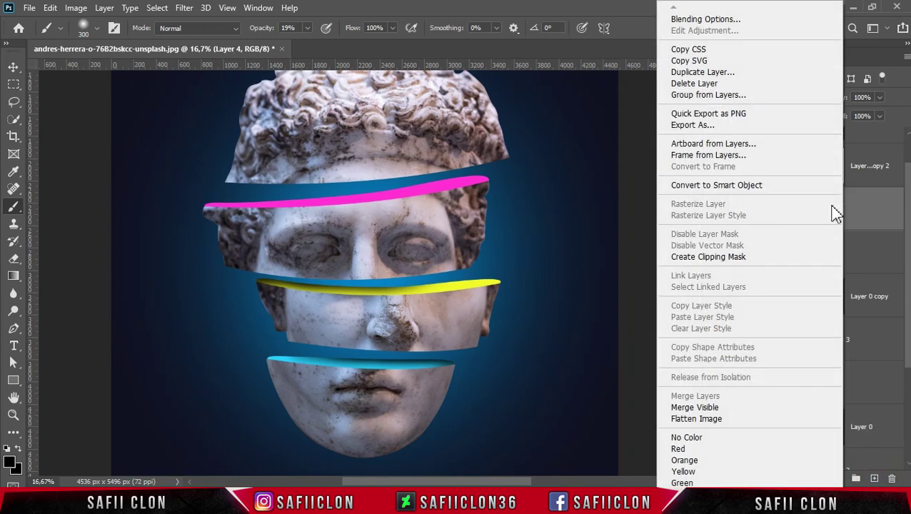
click(699, 258)
Step: Paint soft black shading along the upper edge of the eye slice's pink surface with a brush of about 250 px, and compare with the layer hidden
key(bracketright)
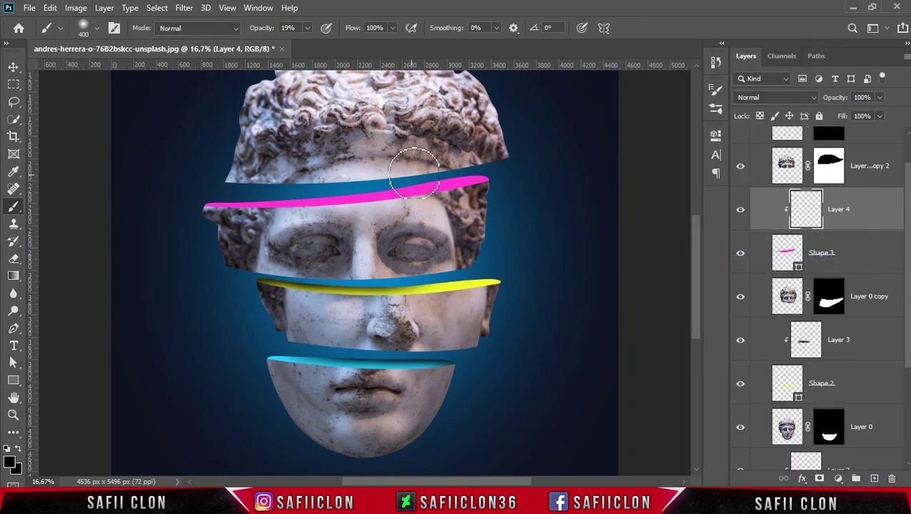
drag(375, 170, 355, 179)
key(bracketleft)
key(bracketleft)
mouse_move(414, 174)
mouse_down()
mouse_move(492, 181)
mouse_move(412, 177)
mouse_move(488, 160)
mouse_move(403, 187)
mouse_move(488, 168)
mouse_move(514, 189)
mouse_move(308, 184)
mouse_up()
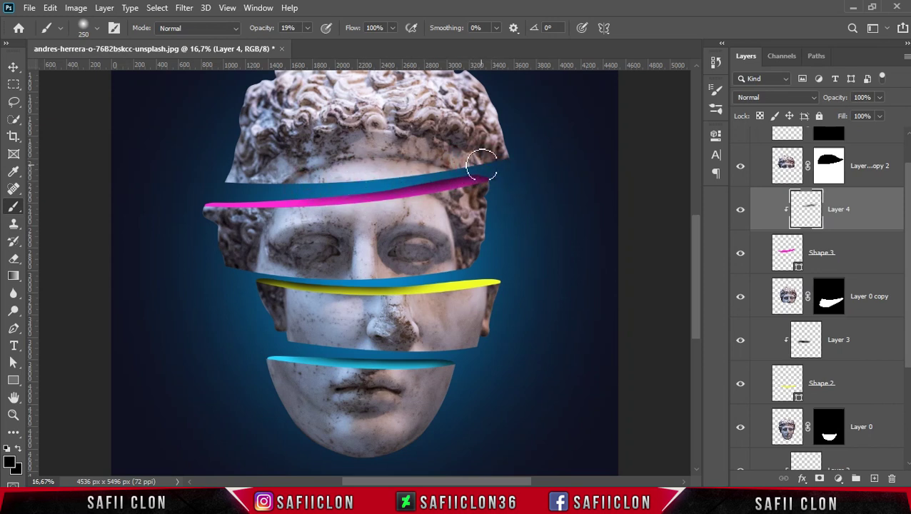
key(ctrl+minus)
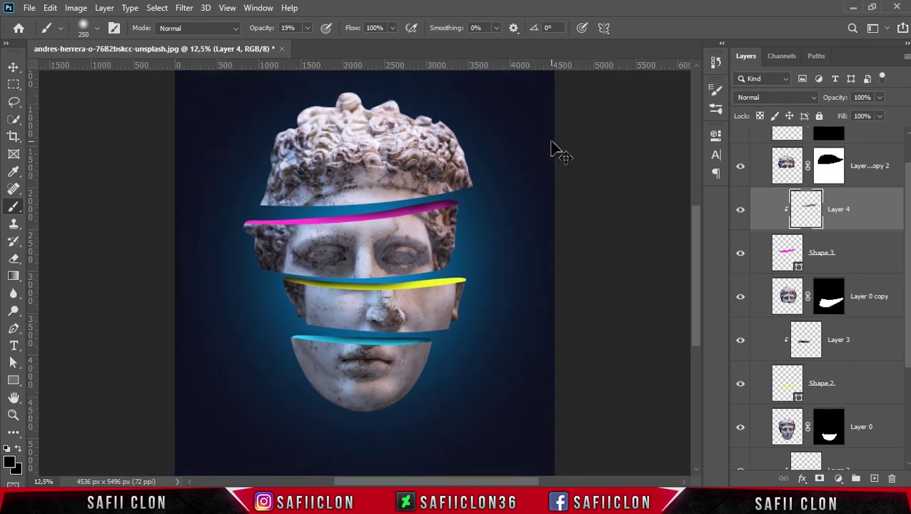
key(bracketright)
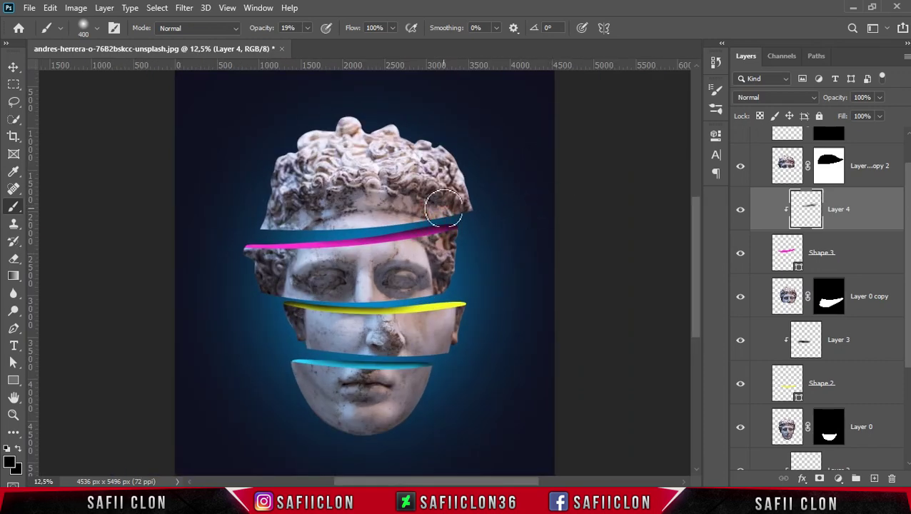
click(740, 212)
click(740, 211)
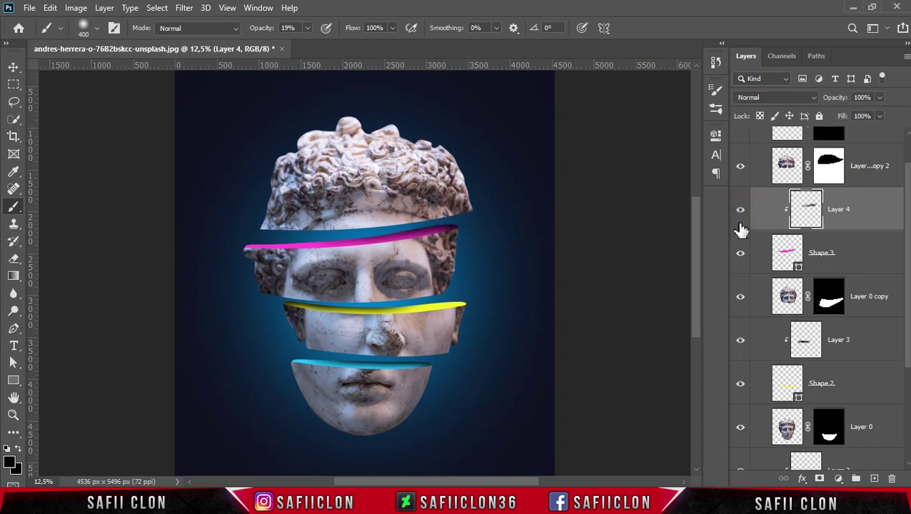
Step: Collapse the HEAD group and add a Curves adjustment layer above it, clipped to the group
scroll(907, 224, up, 2)
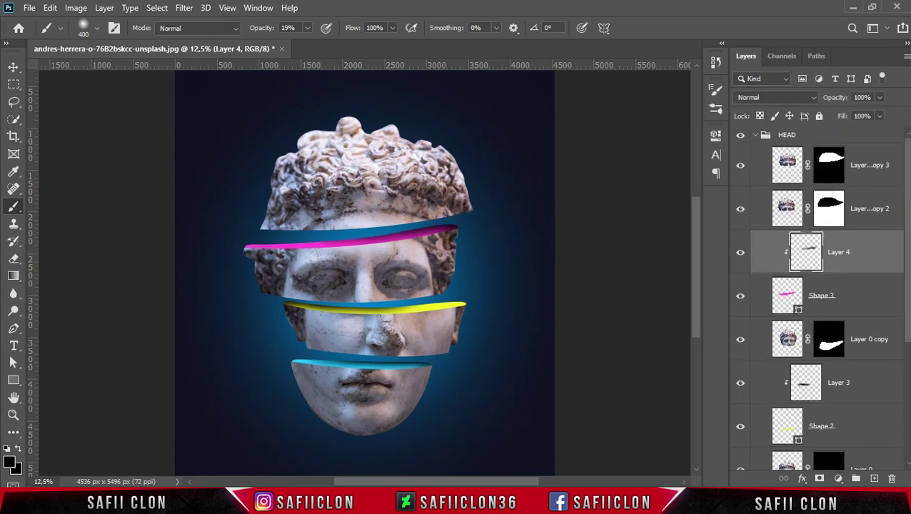
click(756, 136)
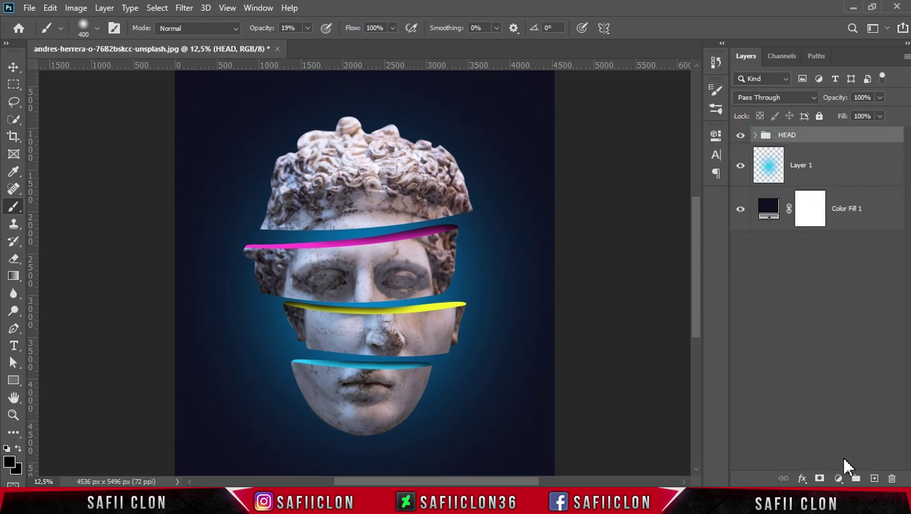
click(840, 480)
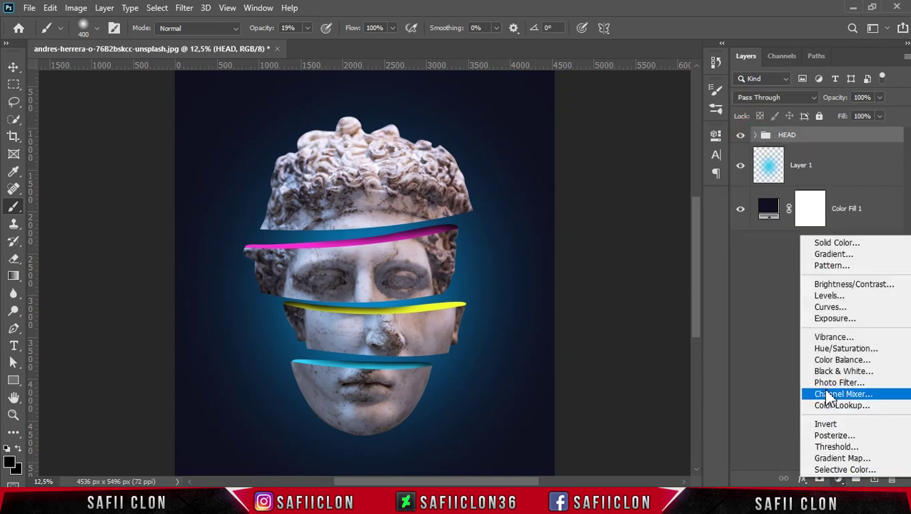
click(830, 312)
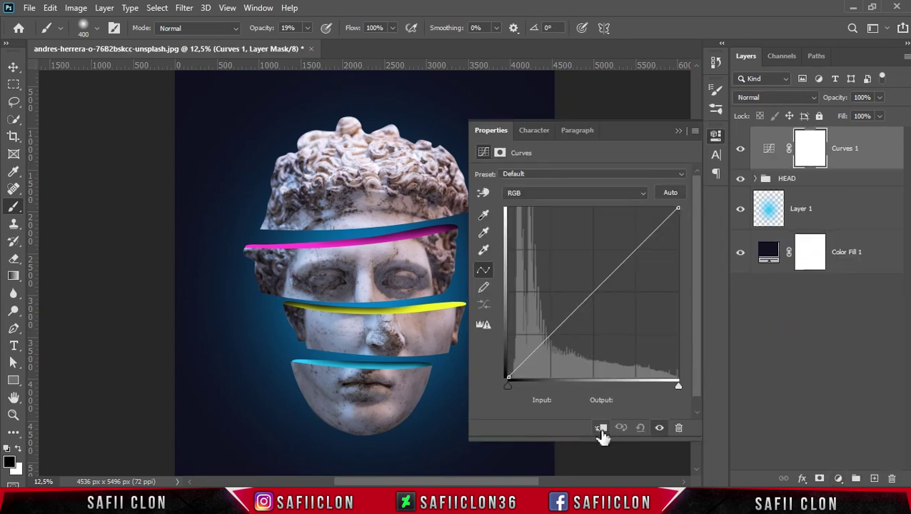
click(601, 428)
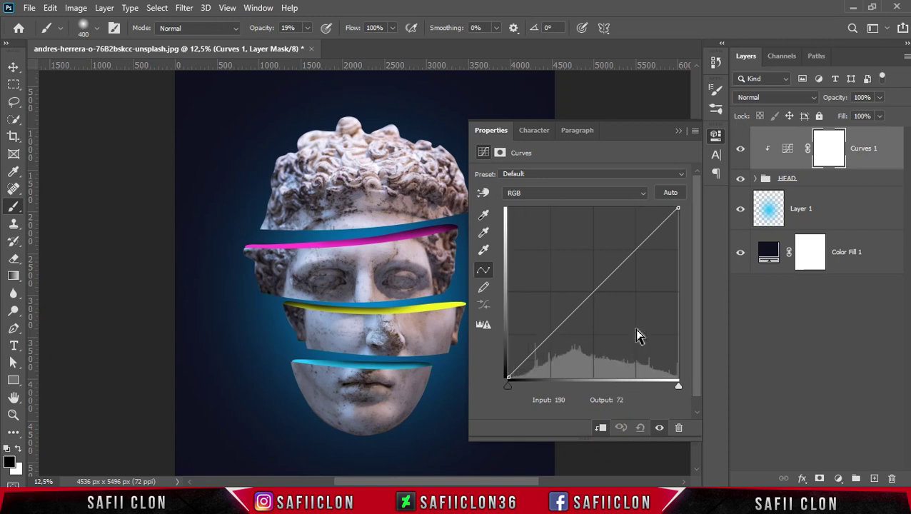
Step: Add a midtone point to the RGB curve with input 138 and output 117
click(593, 293)
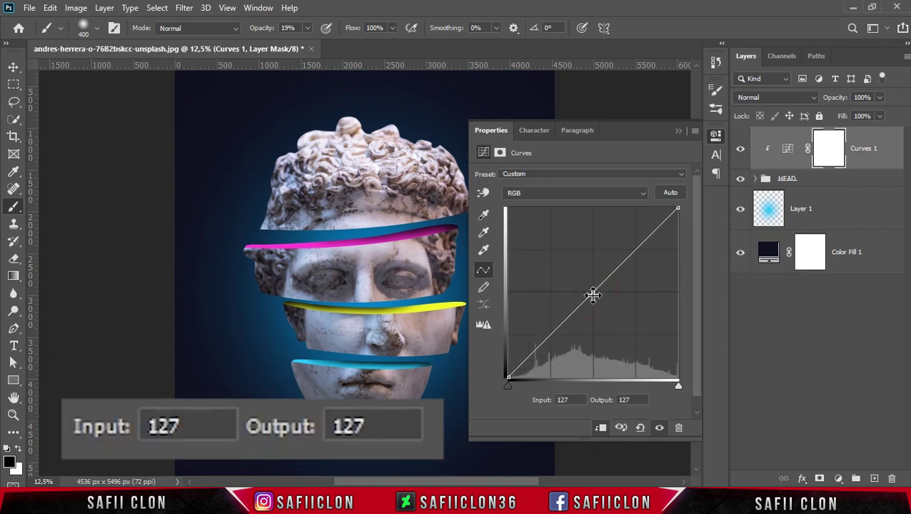
double_click(557, 400)
text(138)
double_click(628, 400)
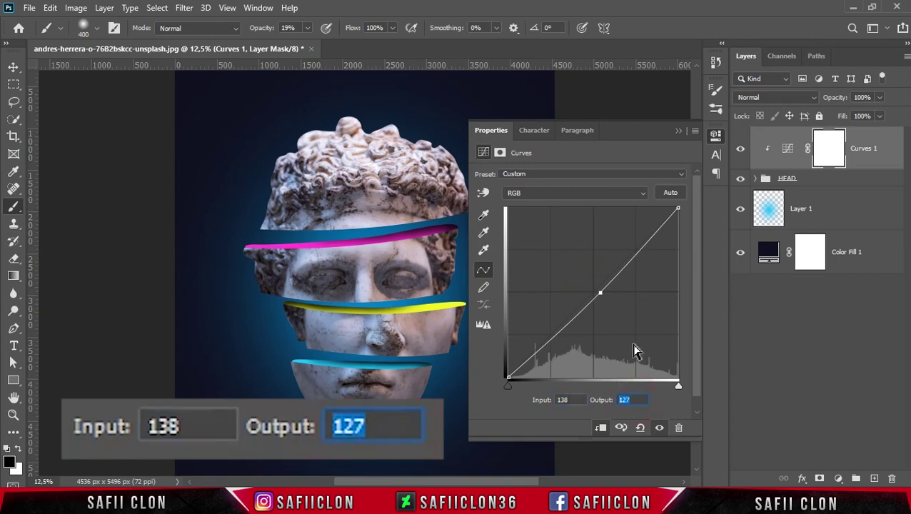
text(117)
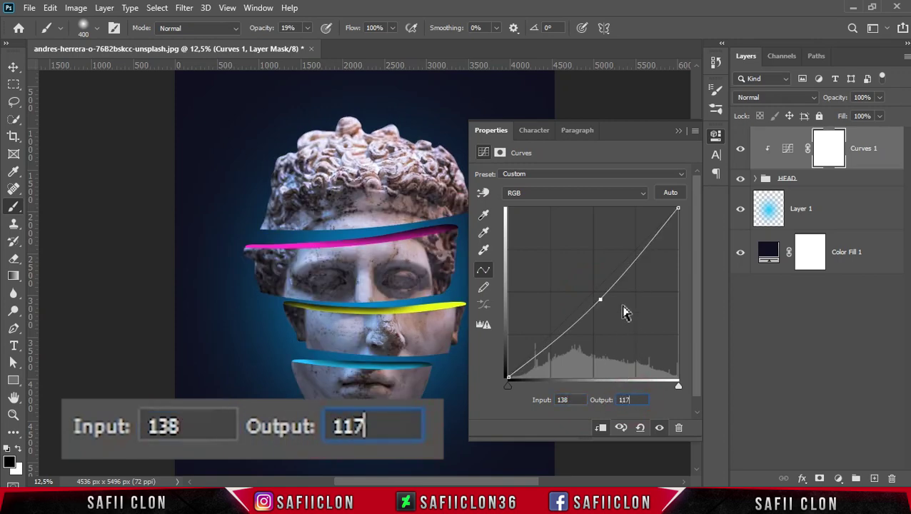
Step: Add a highlight point to the RGB curve with input 192 and output 192
click(637, 259)
double_click(561, 399)
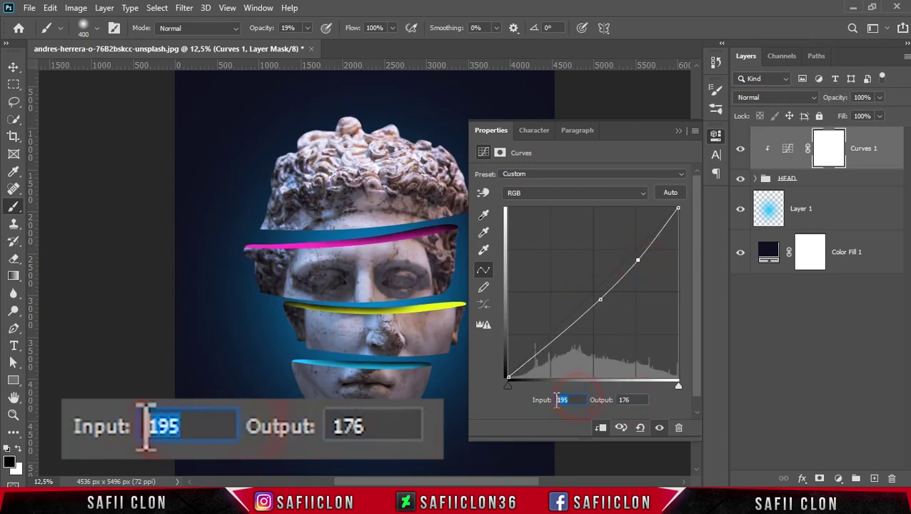
text(192)
double_click(628, 400)
text(192)
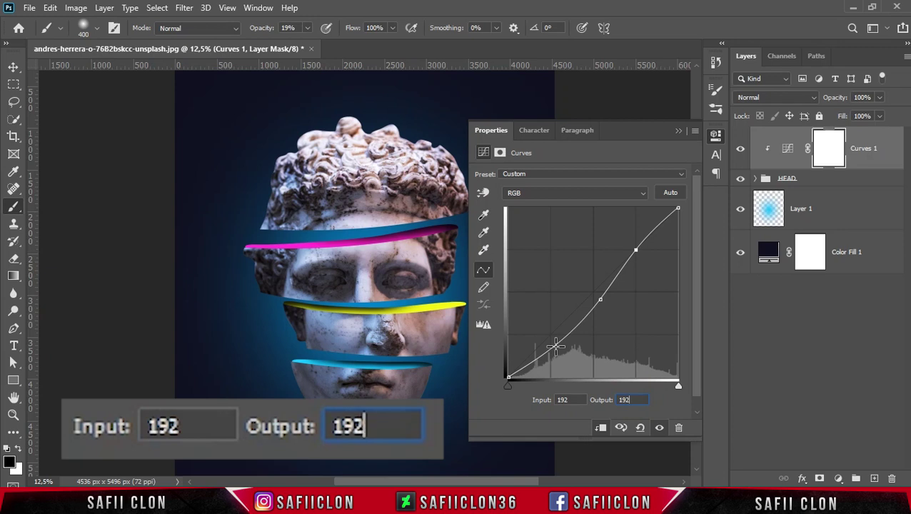
Step: Add a shadow point to the RGB curve with input 70 and output 53
click(555, 347)
double_click(563, 400)
text(70)
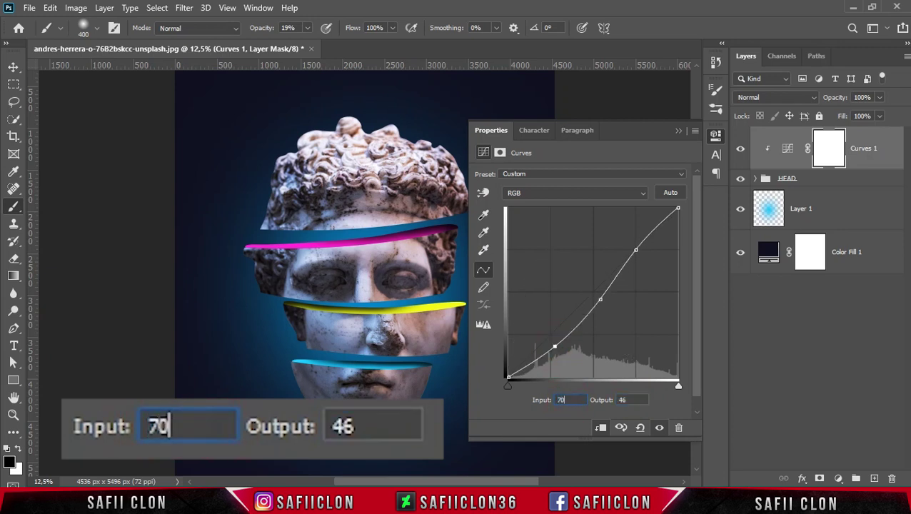
double_click(624, 400)
text(53)
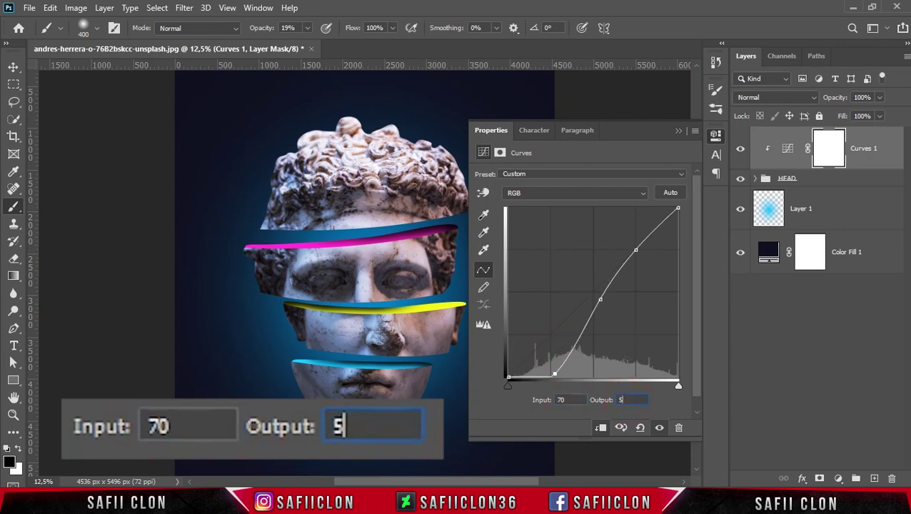
Step: Set the curve's black point to input 7 and its white point to input 240, and compare the head with and without the adjustment
click(506, 377)
double_click(568, 400)
text(7)
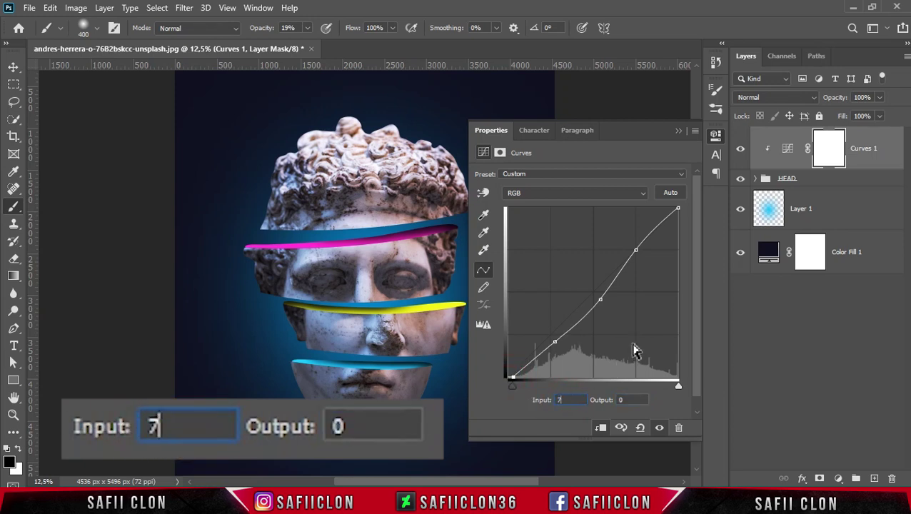
click(678, 209)
double_click(575, 400)
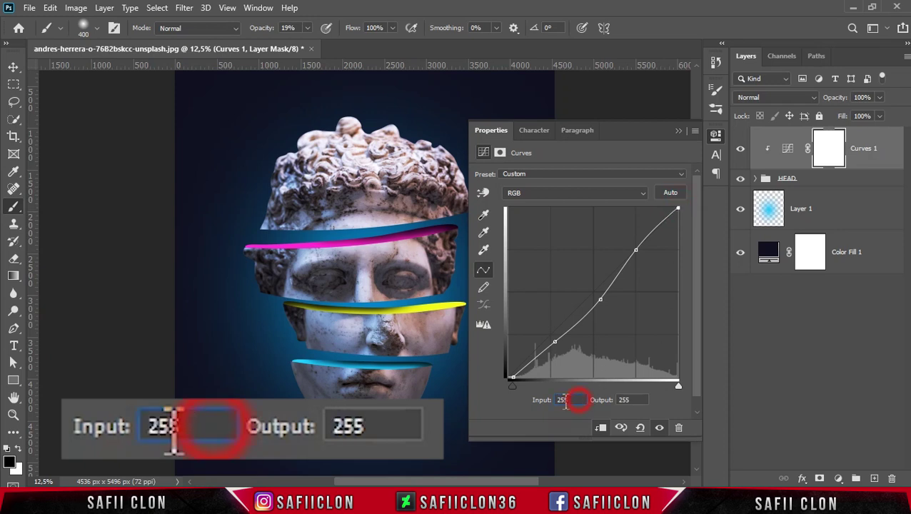
text(240)
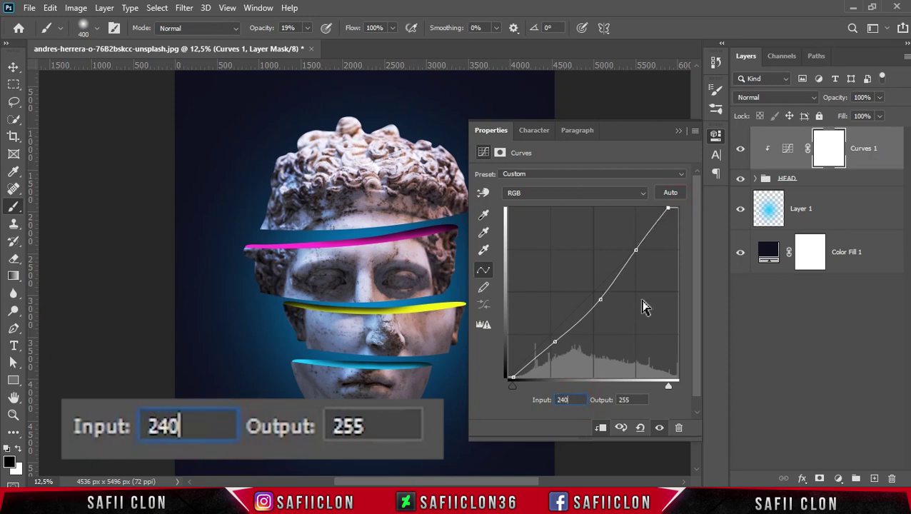
click(679, 130)
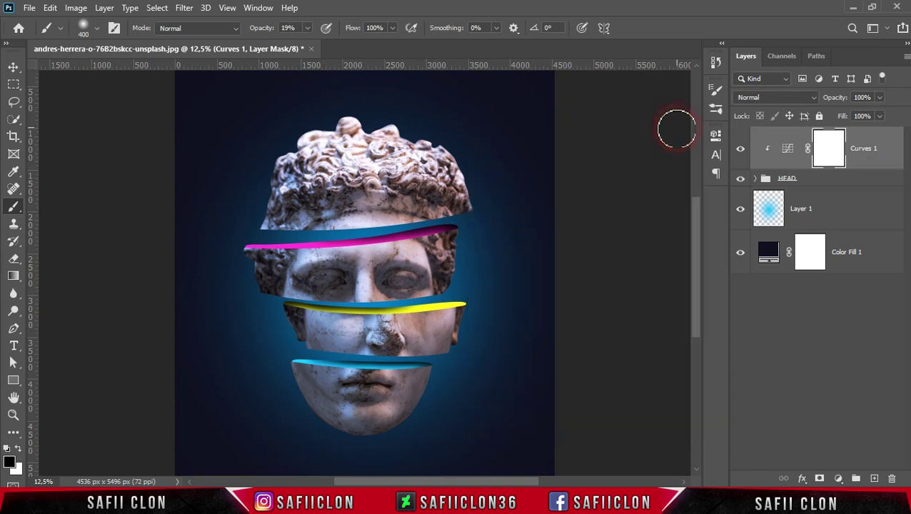
click(741, 152)
click(741, 153)
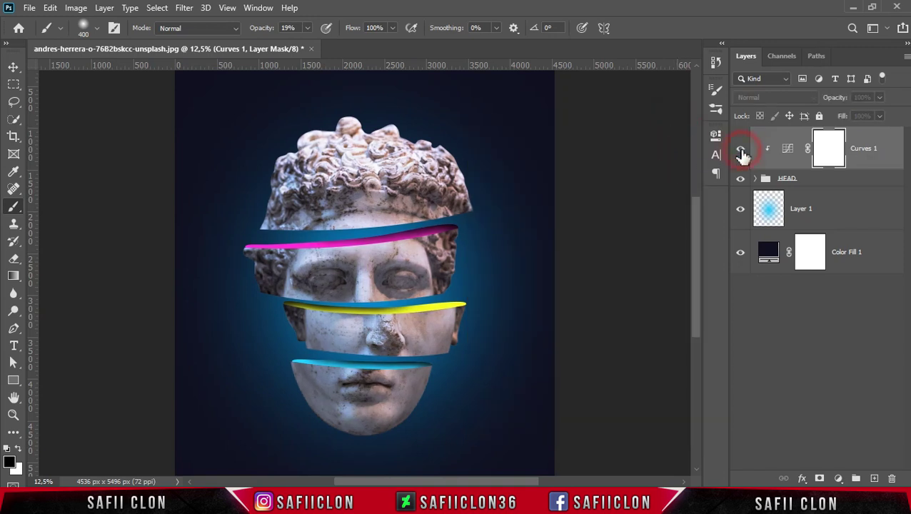
click(741, 152)
click(741, 152)
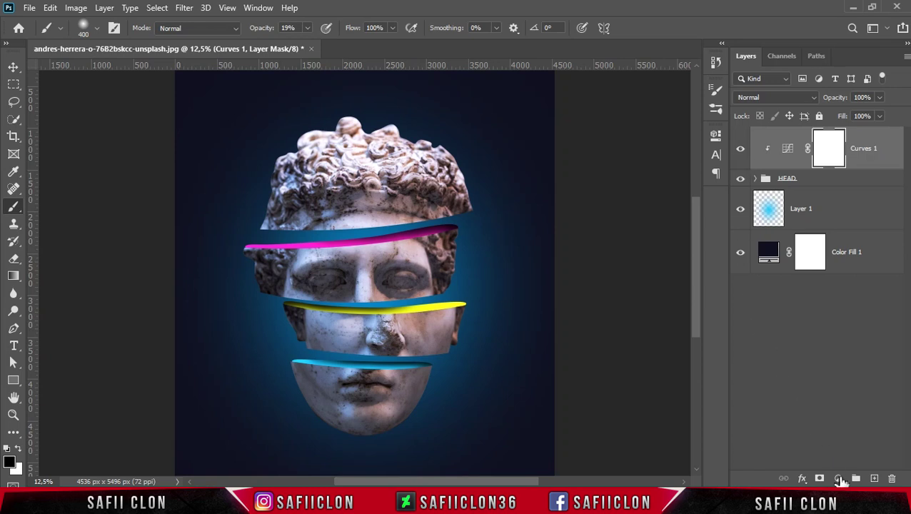
Step: Add a Color Balance adjustment layer above Curves 1 and clip it to the HEAD group
click(839, 478)
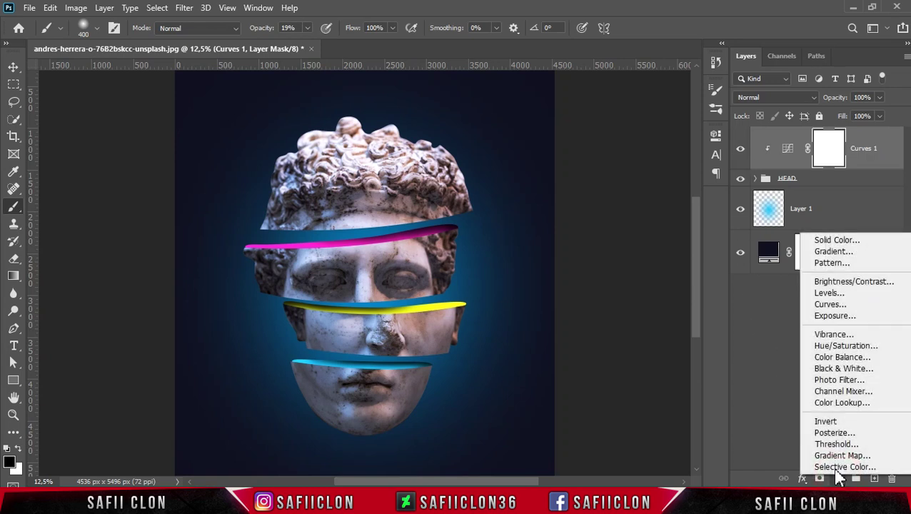
click(837, 357)
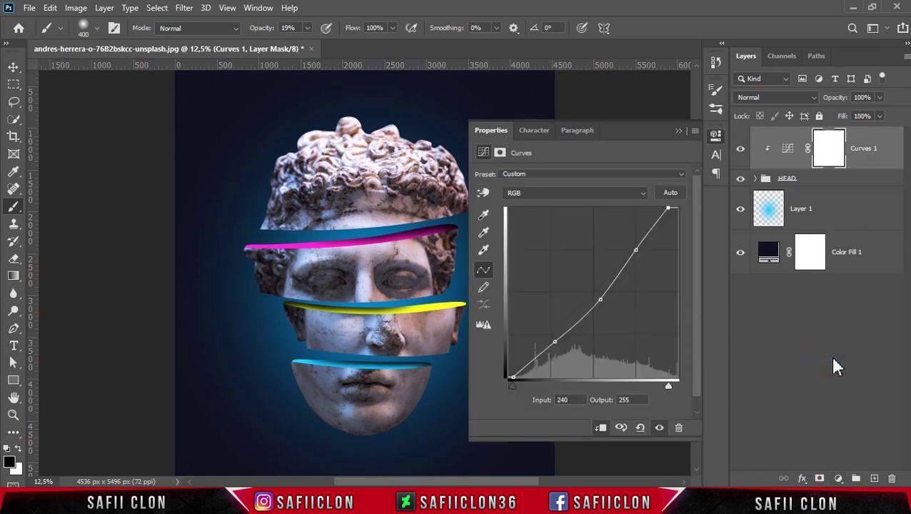
click(601, 429)
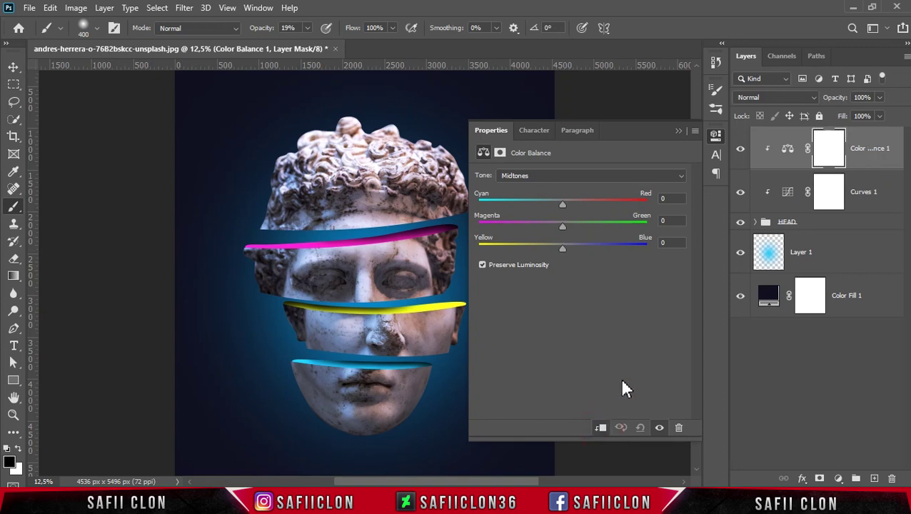
Step: Shift the Color Balance midtones slightly toward cyan and set Yellow–Blue to +24
click(561, 178)
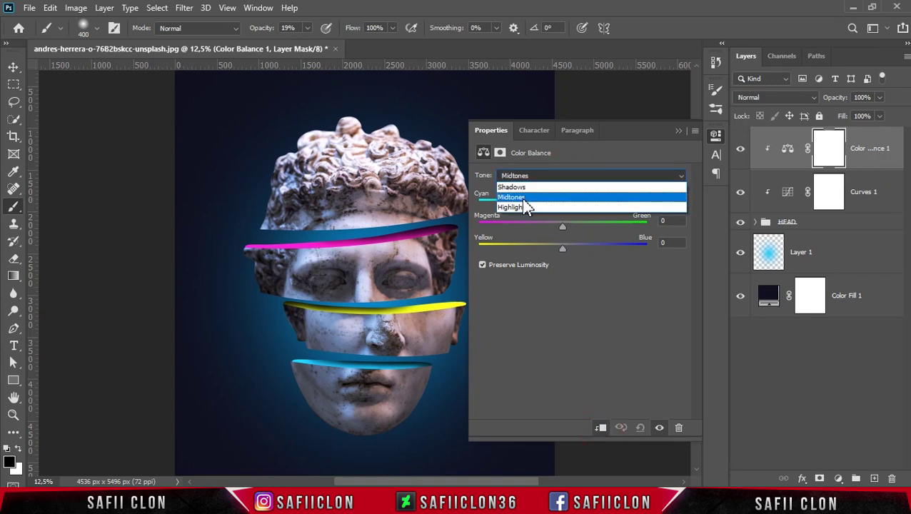
click(522, 198)
drag(563, 203, 561, 206)
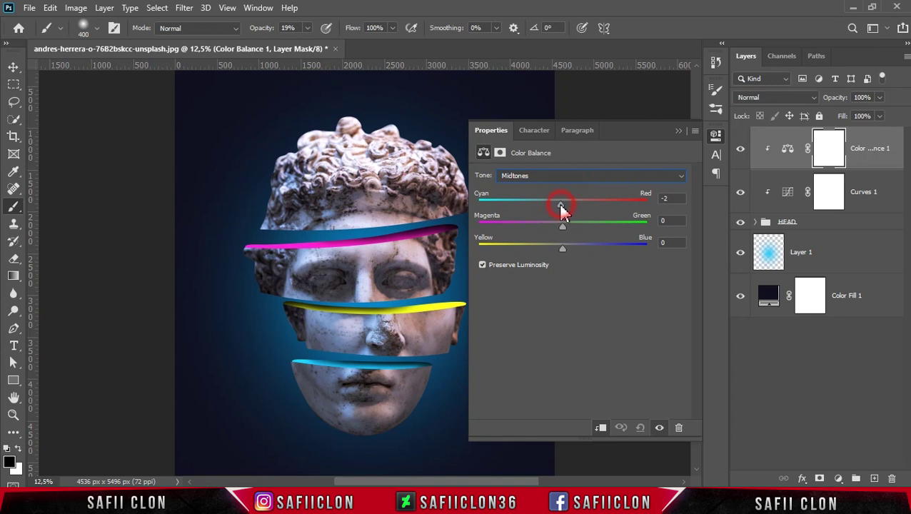
drag(565, 248, 583, 249)
Step: Shift the Color Balance highlights slightly toward cyan and compare the head with and without the adjustment
click(585, 179)
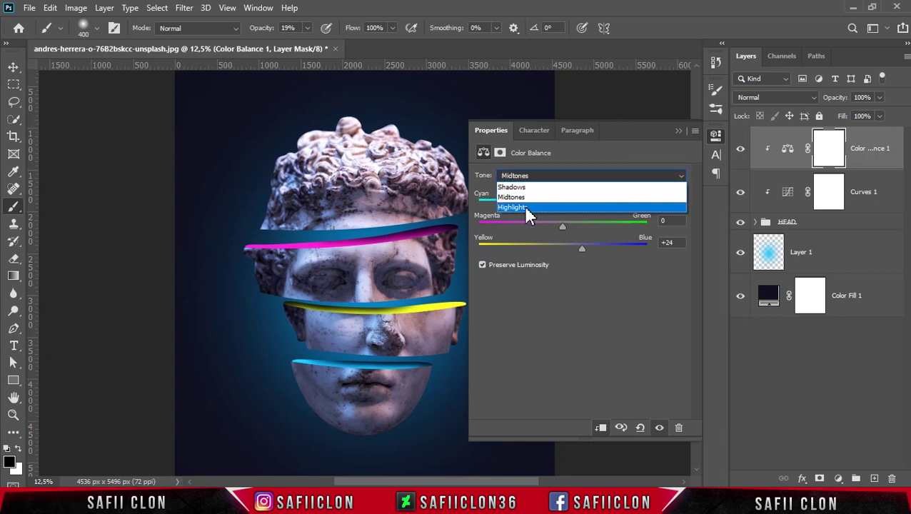
click(526, 208)
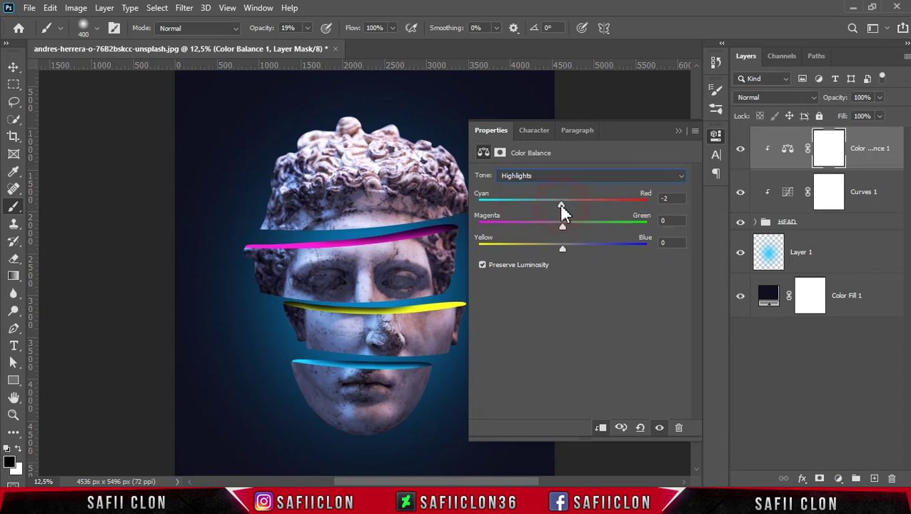
drag(557, 205, 556, 206)
click(678, 131)
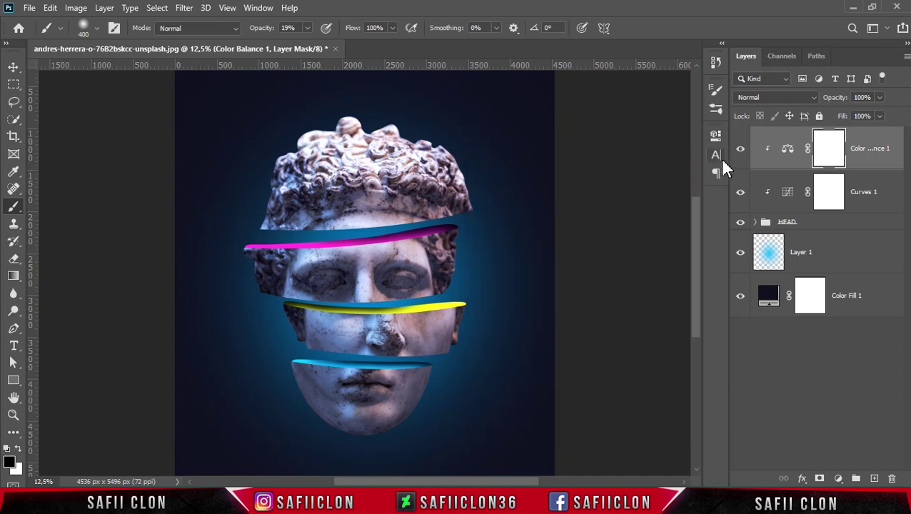
click(740, 151)
click(741, 151)
key(ctrl+minus)
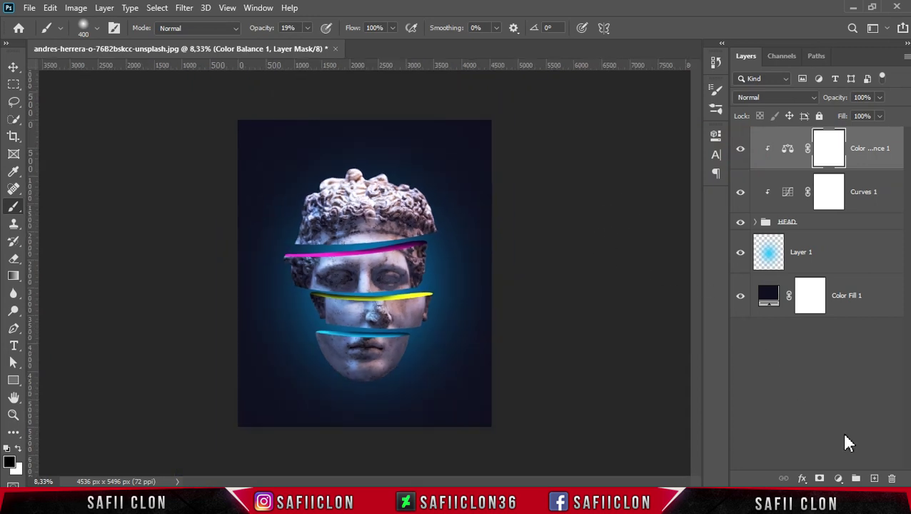
Step: Add a new layer above the Color Balance adjustment and fill it with 50% gray
click(875, 478)
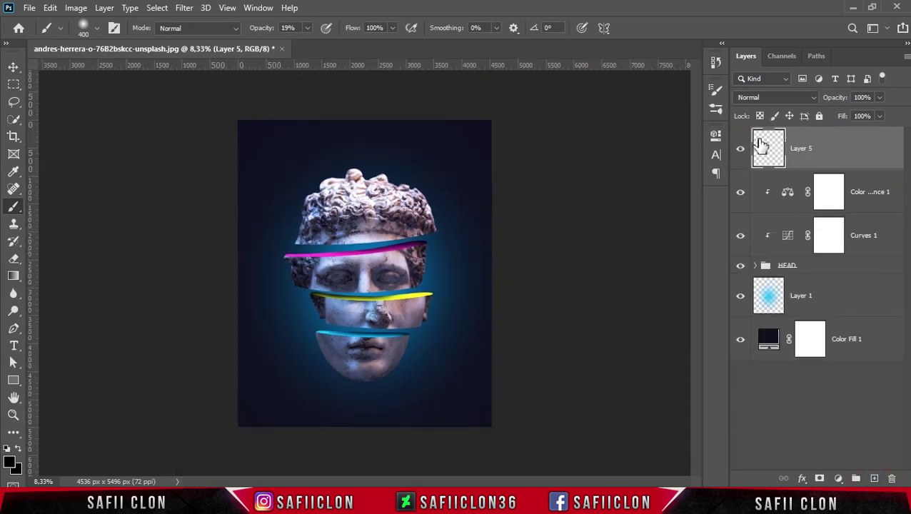
click(50, 9)
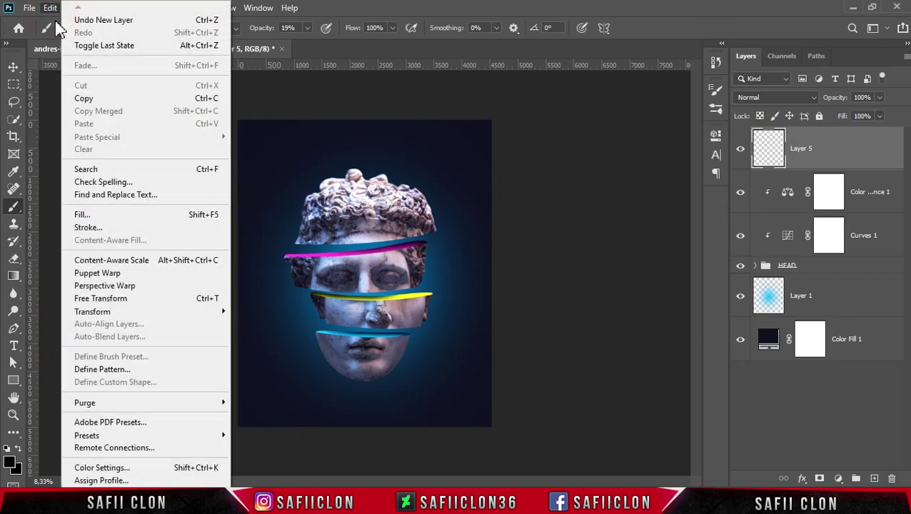
click(112, 217)
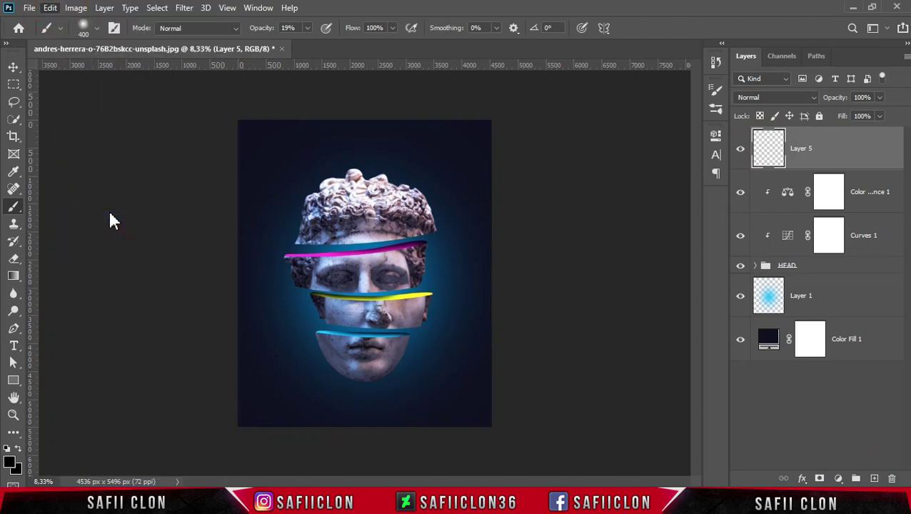
click(467, 117)
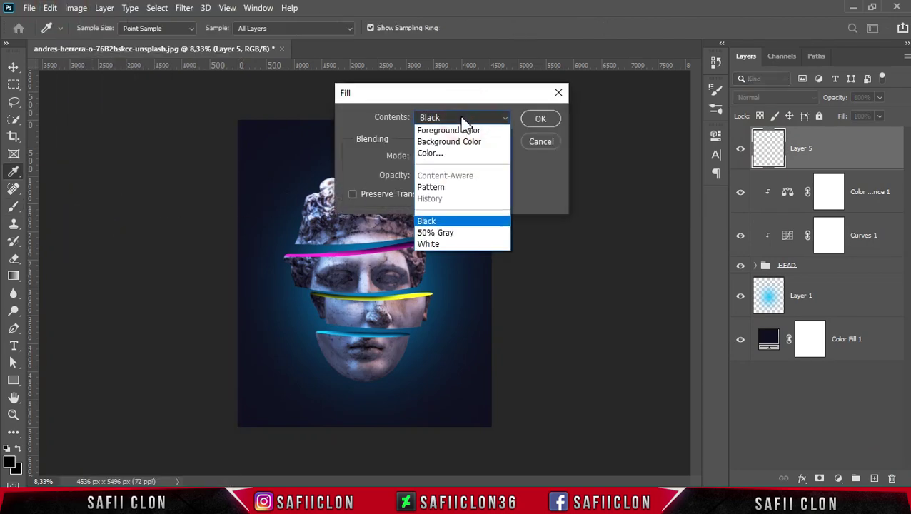
click(446, 235)
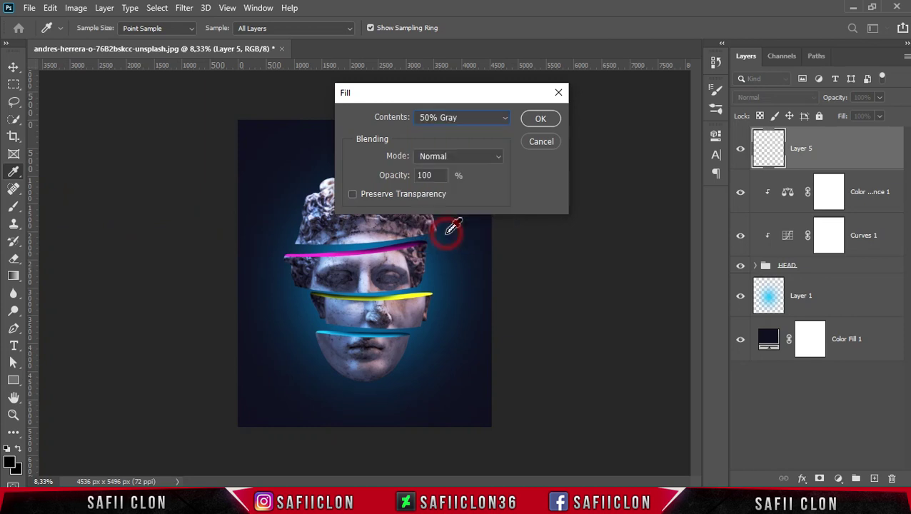
click(542, 118)
key(b)
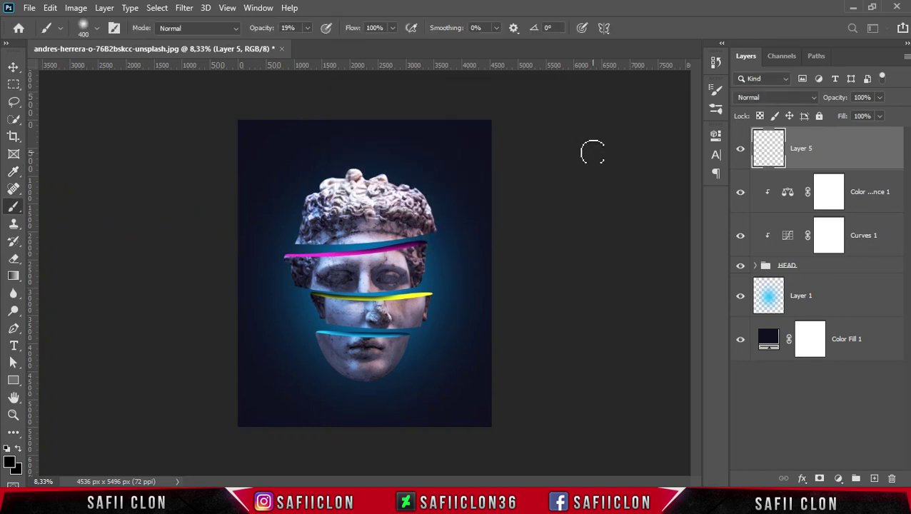
Step: Clip the gray layer to the HEAD group and set its blend mode to Soft Light
right_click(841, 146)
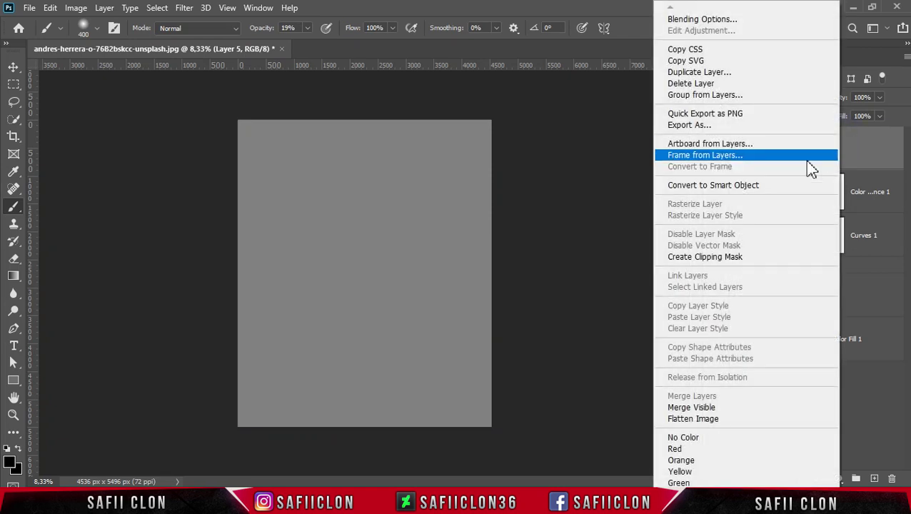
click(701, 257)
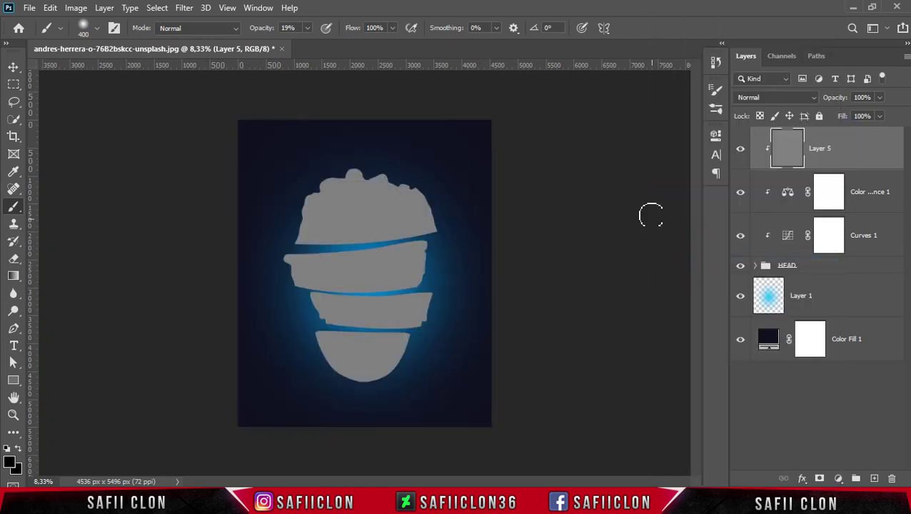
click(794, 96)
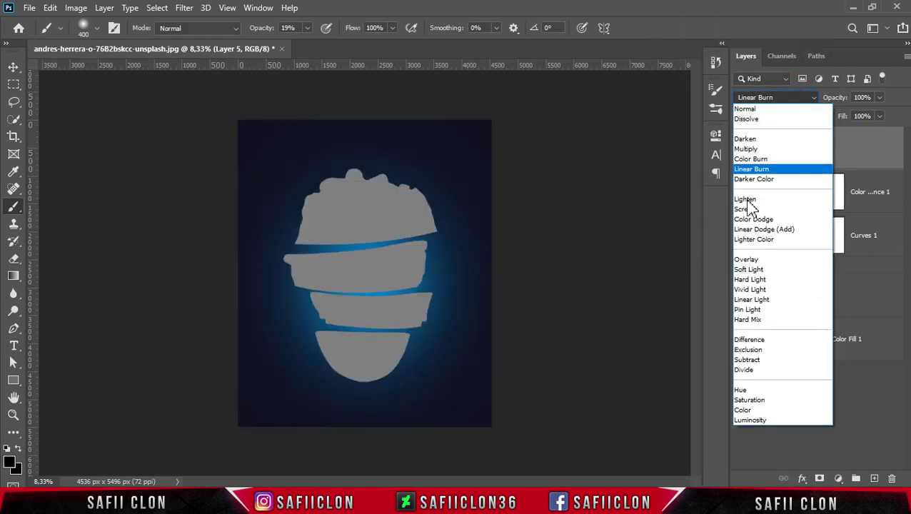
click(754, 270)
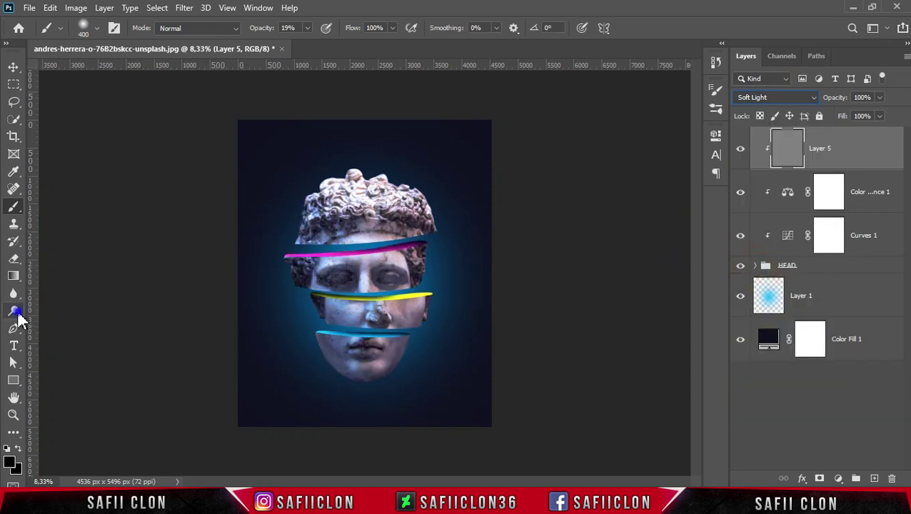
Step: Set up the Burn tool with a soft round brush of 338 px, Midtones range and 23% exposure
click(18, 314)
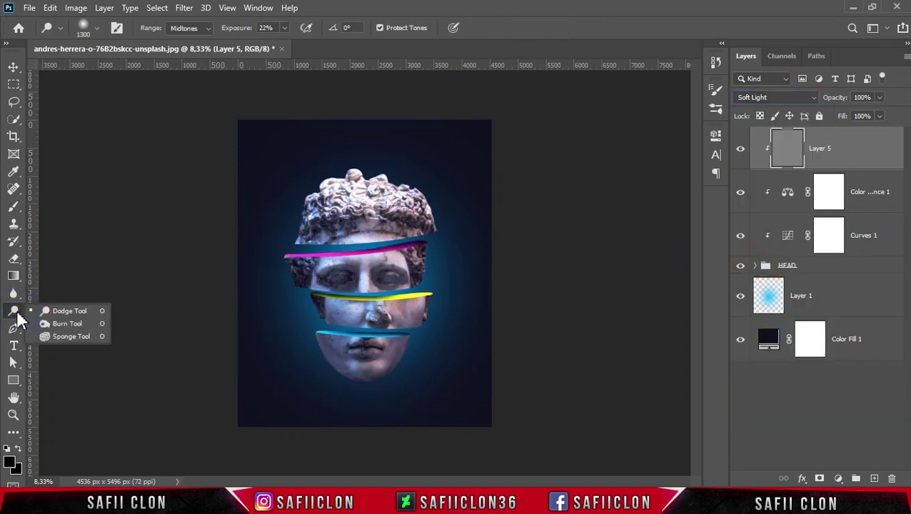
click(64, 325)
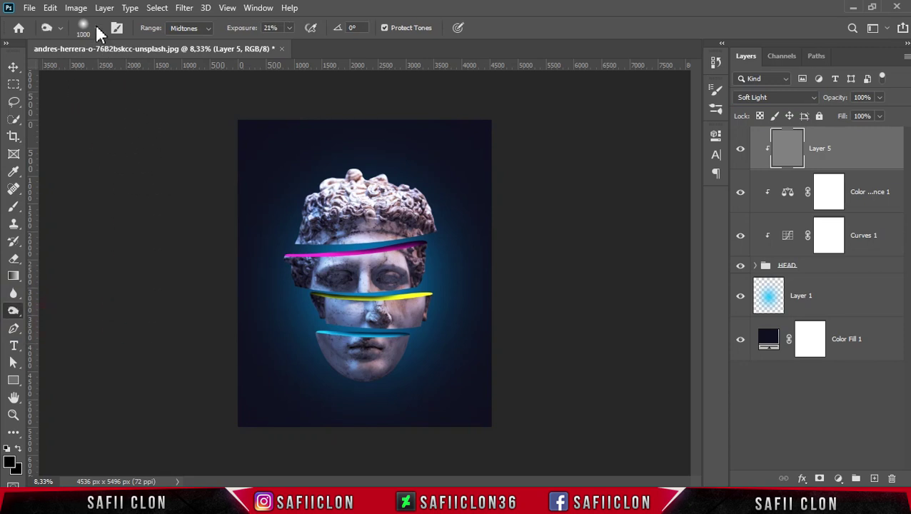
click(97, 30)
click(95, 193)
drag(147, 72, 144, 72)
click(97, 29)
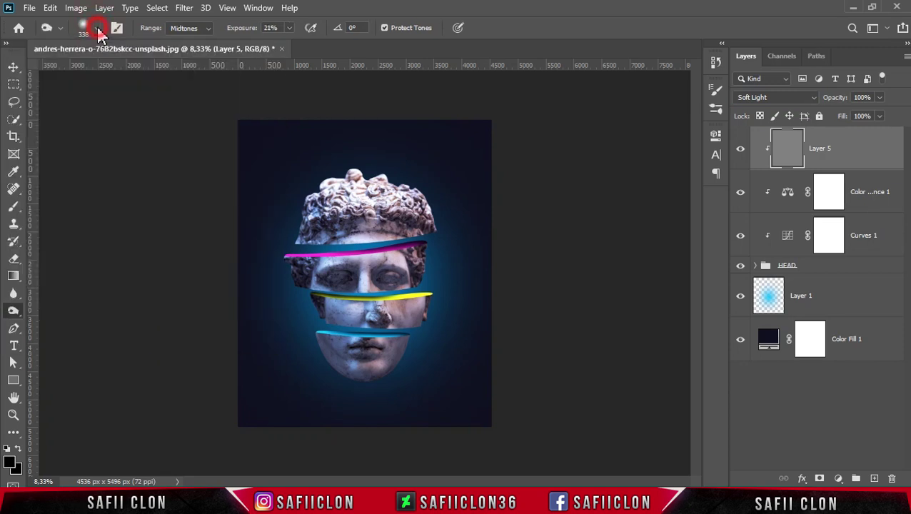
click(290, 28)
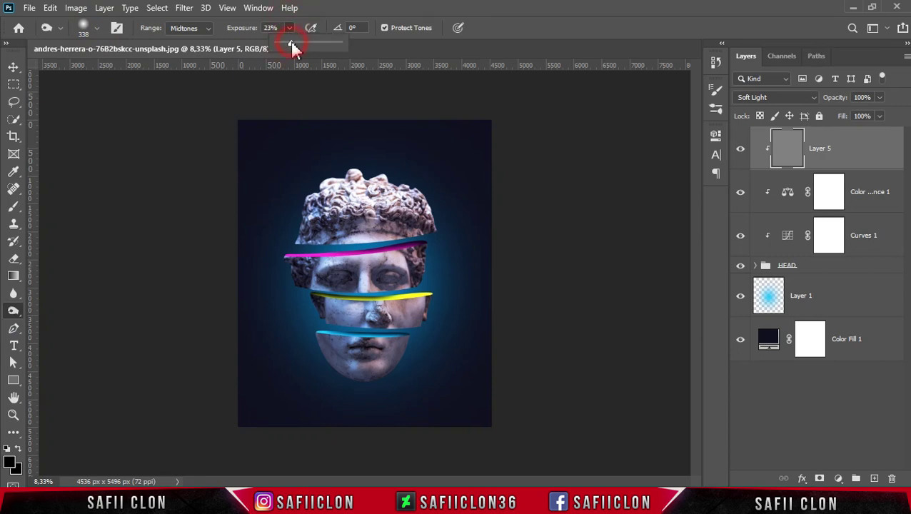
click(289, 28)
Step: Enlarge the burn brush and darken the outer edges of the three lower head slices
key(ctrl+plus)
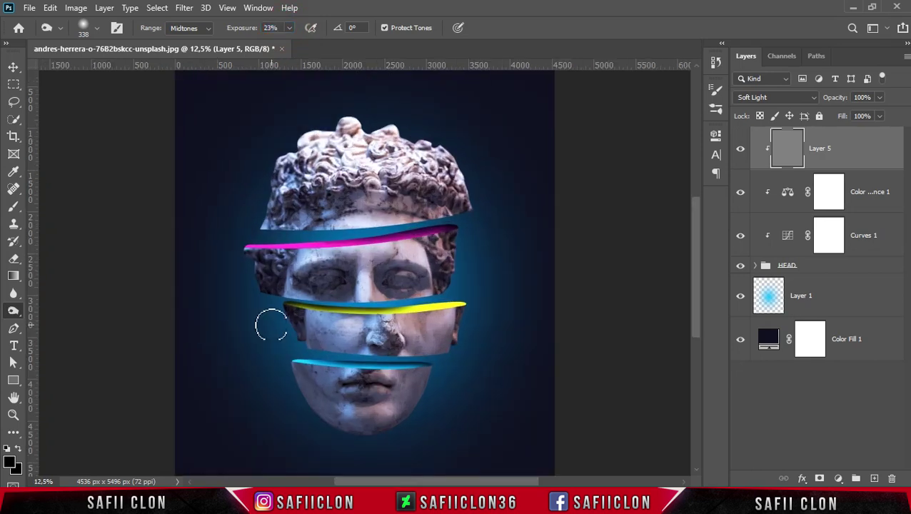
scroll(271, 326, down, 4)
key(bracketright)
key(bracketright)
key(bracketright)
key(bracketright)
key(bracketright)
drag(300, 338, 339, 371)
drag(255, 217, 351, 399)
drag(433, 336, 390, 390)
mouse_move(471, 246)
mouse_down()
mouse_move(447, 276)
mouse_move(414, 285)
mouse_up()
drag(438, 279, 474, 255)
drag(313, 364, 376, 387)
mouse_move(413, 247)
mouse_down()
mouse_move(472, 211)
mouse_move(440, 235)
mouse_up()
drag(222, 245, 288, 235)
Step: Burn the area beside the nose, the cheeks and the jaw and chin, using a brush up to 600 px
key(bracketleft)
key(bracketleft)
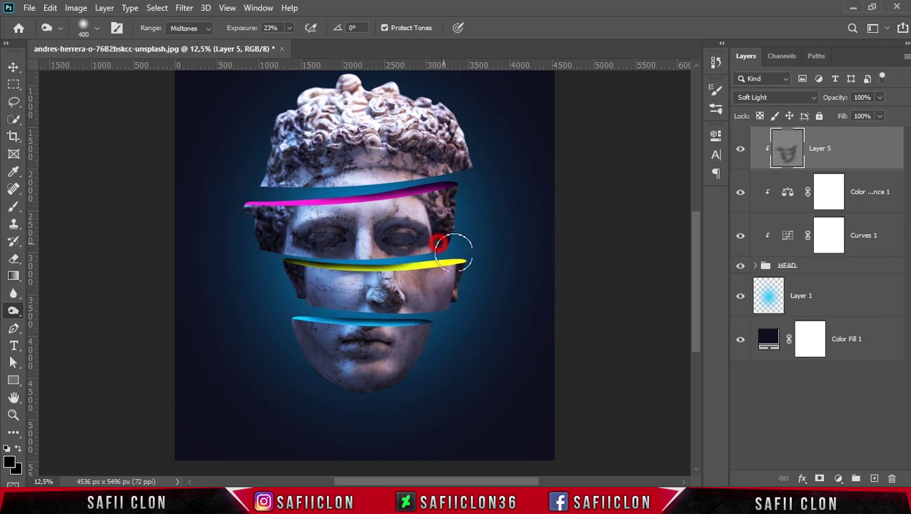
drag(375, 278, 353, 294)
key(bracketright)
key(bracketright)
mouse_move(291, 334)
mouse_down()
mouse_move(348, 380)
mouse_move(446, 319)
mouse_up()
drag(350, 386, 408, 341)
drag(387, 392, 295, 346)
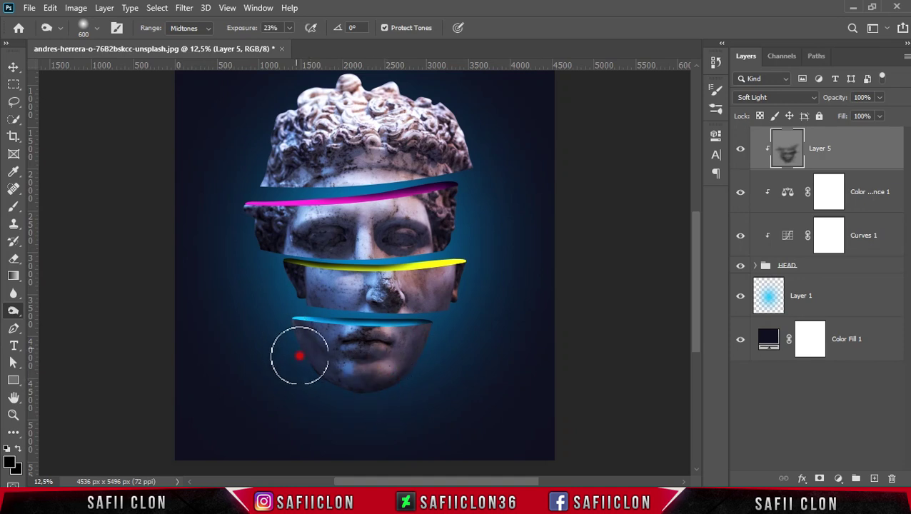
drag(299, 299, 252, 266)
drag(374, 294, 296, 291)
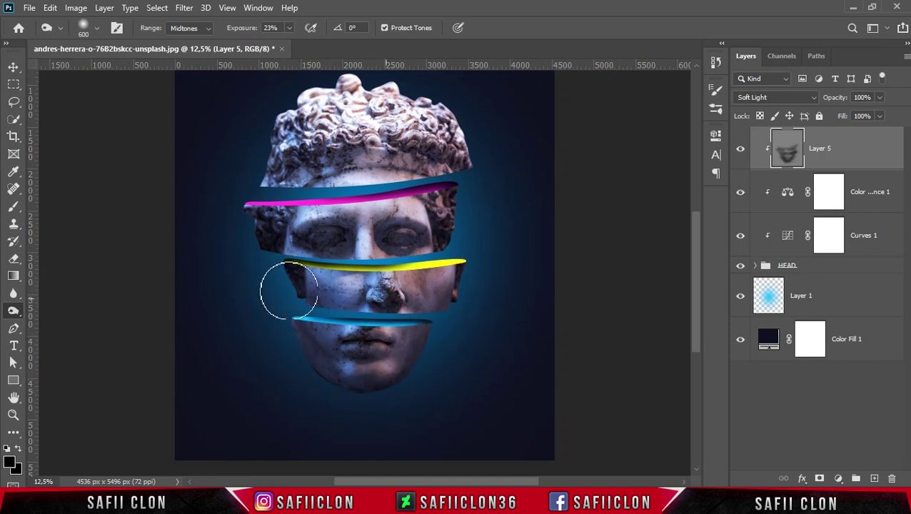
Step: Burn the lower hair edges and the sides of the middle slices, and compare the head with and without the shading layer
mouse_move(240, 180)
mouse_down()
mouse_move(280, 187)
mouse_move(289, 202)
mouse_up()
key(bracketleft)
key(bracketleft)
key(bracketleft)
mouse_move(469, 165)
mouse_down()
mouse_move(274, 187)
mouse_move(409, 186)
mouse_move(404, 206)
mouse_up()
key(bracketright)
key(bracketright)
drag(464, 199, 467, 193)
drag(482, 249, 446, 305)
click(302, 333)
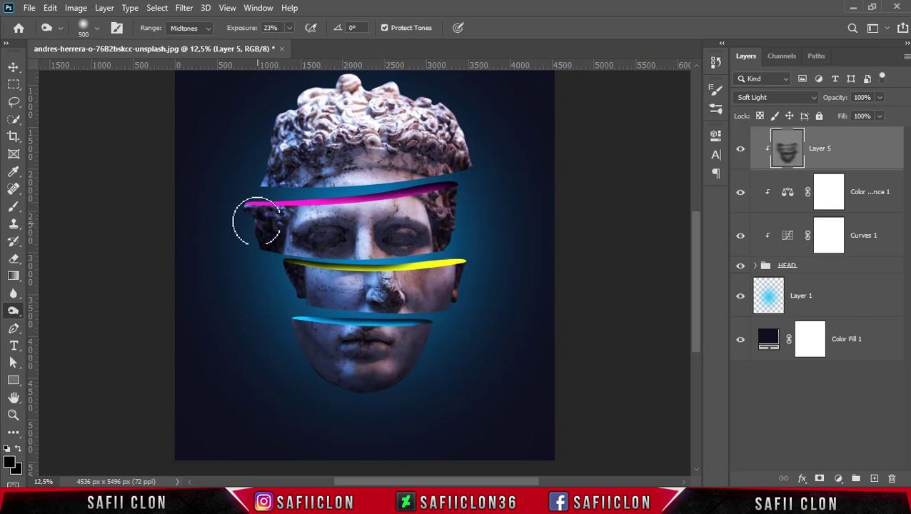
click(741, 148)
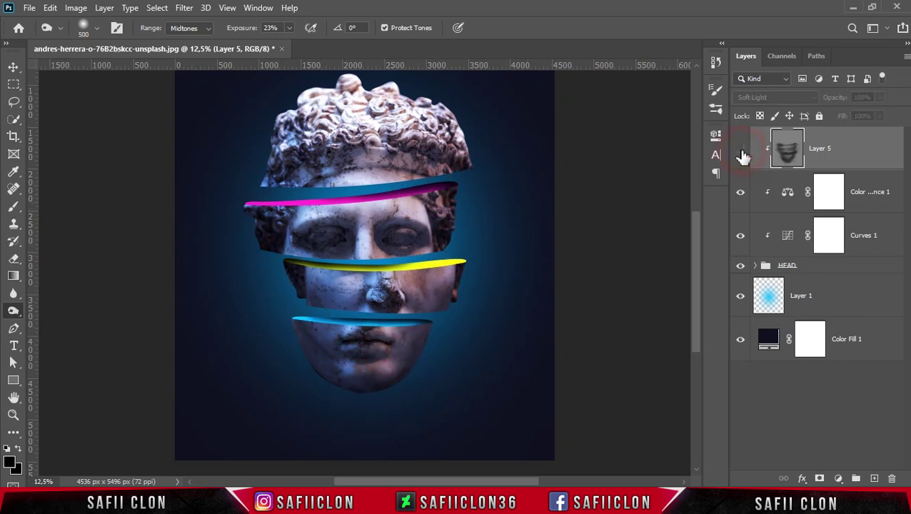
click(740, 149)
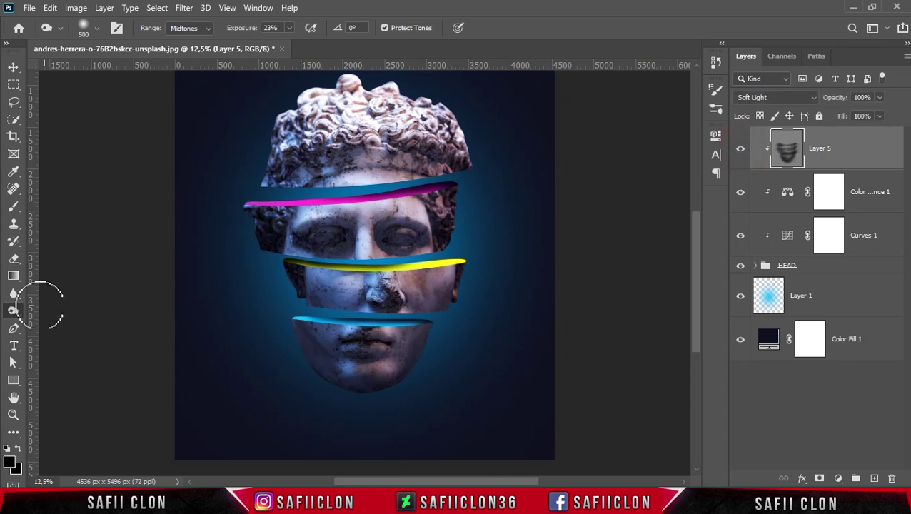
Step: Lighten the curls across the top of the hair with the Dodge tool at 22% exposure on Midtones, using a smaller brush
right_click(16, 318)
click(54, 309)
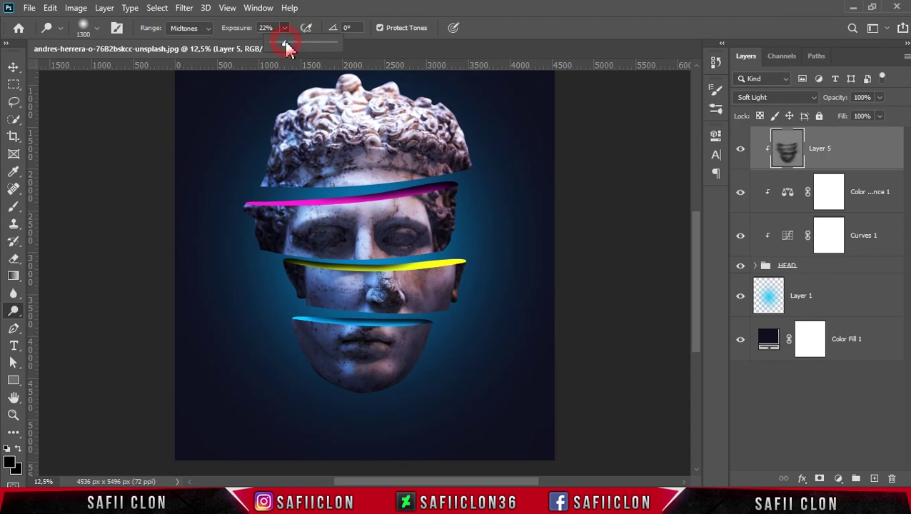
drag(689, 259, 678, 223)
key(bracketleft)
key(bracketleft)
key(bracketleft)
key(bracketleft)
key(bracketleft)
key(bracketleft)
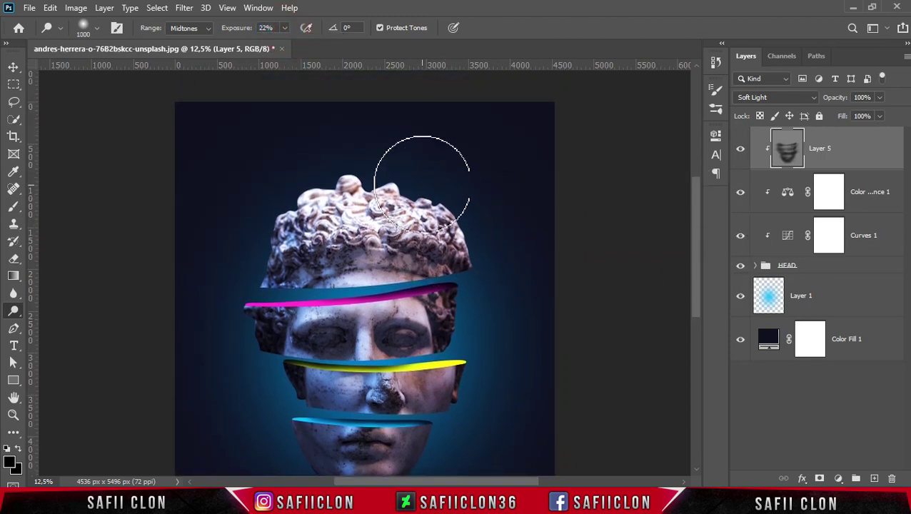
mouse_move(471, 227)
mouse_down()
mouse_move(435, 204)
mouse_move(482, 226)
mouse_up()
mouse_move(409, 183)
mouse_down()
mouse_move(268, 199)
mouse_move(285, 202)
mouse_move(243, 264)
mouse_up()
mouse_move(305, 206)
mouse_down()
mouse_move(440, 193)
mouse_move(472, 204)
mouse_move(494, 262)
mouse_move(463, 197)
mouse_up()
mouse_move(347, 177)
mouse_down()
mouse_move(479, 253)
mouse_move(288, 184)
mouse_move(418, 173)
mouse_move(252, 213)
mouse_up()
drag(441, 150, 360, 152)
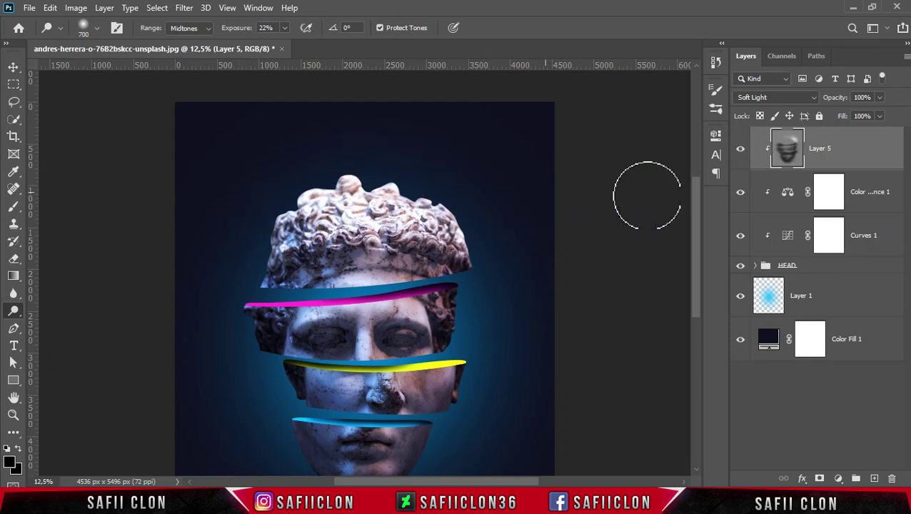
Step: Compare the whole head with and without the dodge-and-burn layer
click(740, 151)
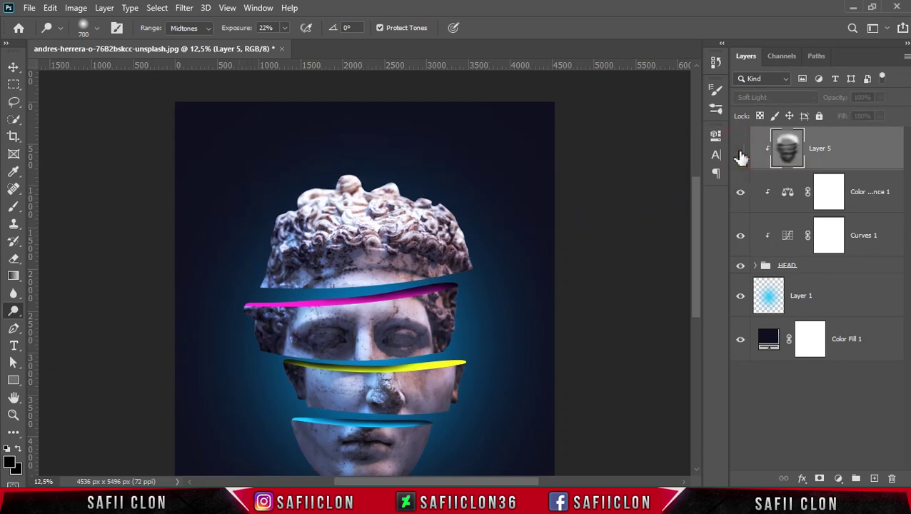
click(740, 151)
click(740, 153)
key(ctrl+minus)
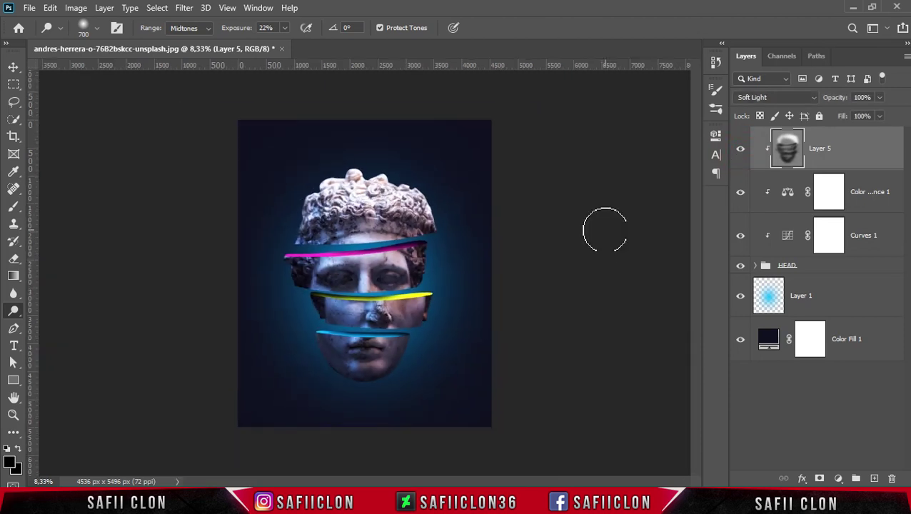
Step: Add a new layer on top and set up a Soft Round brush of 417 px at 100% opacity
click(875, 479)
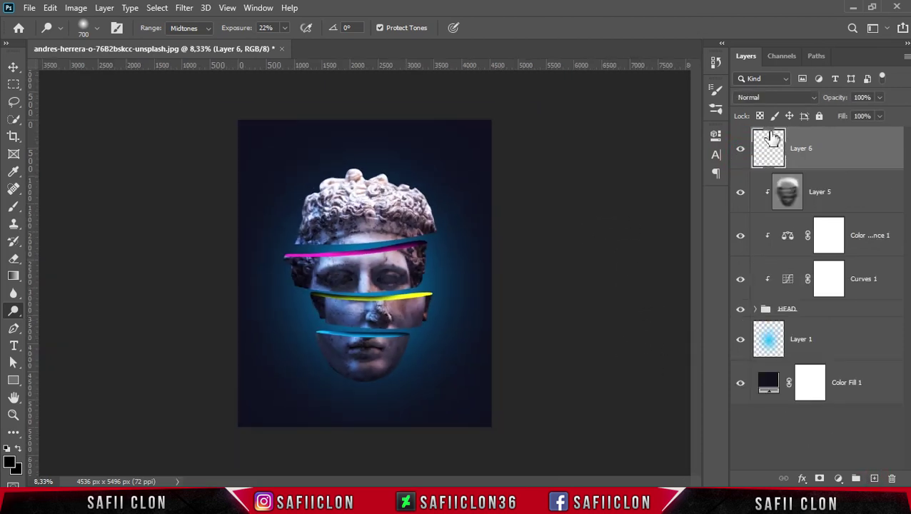
right_click(14, 212)
click(63, 204)
click(93, 28)
click(101, 175)
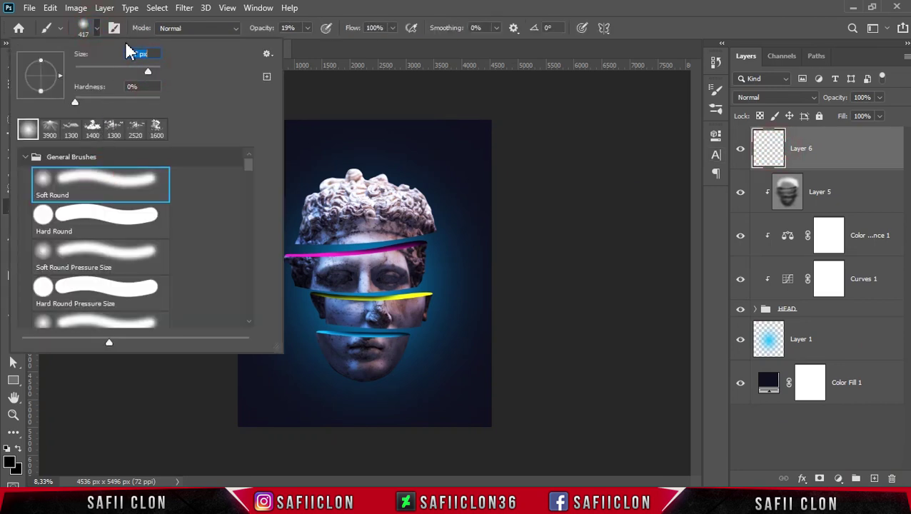
click(96, 26)
click(307, 28)
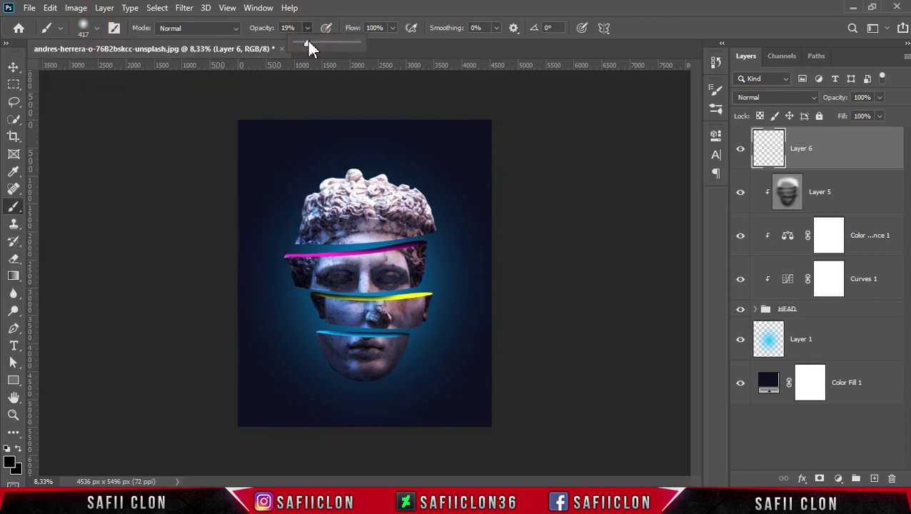
click(308, 28)
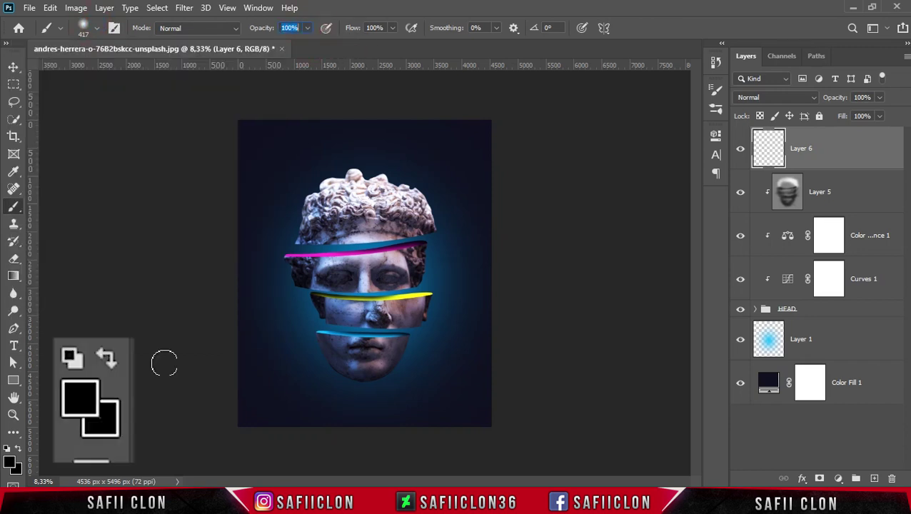
Step: Set the foreground color to #ff1f1f and paint one soft red spot just above the hair, right of center
click(10, 462)
drag(779, 352, 736, 353)
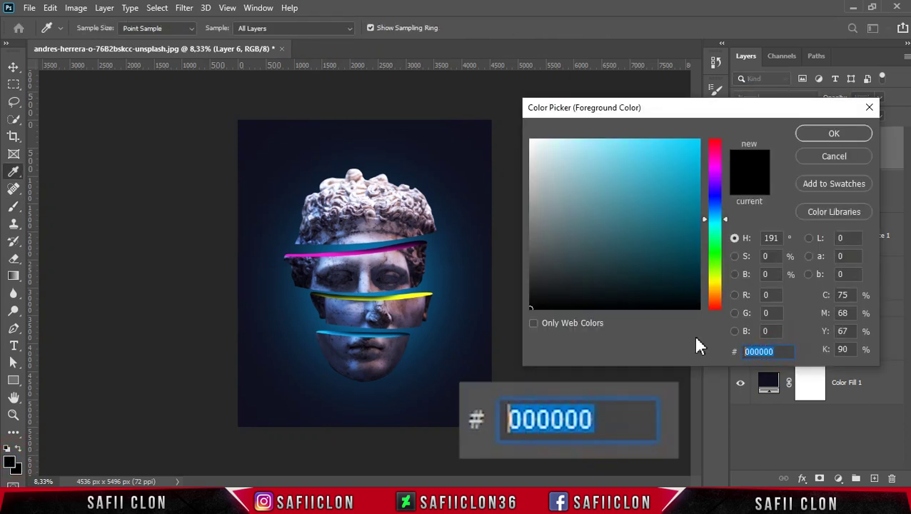
text(ff1)
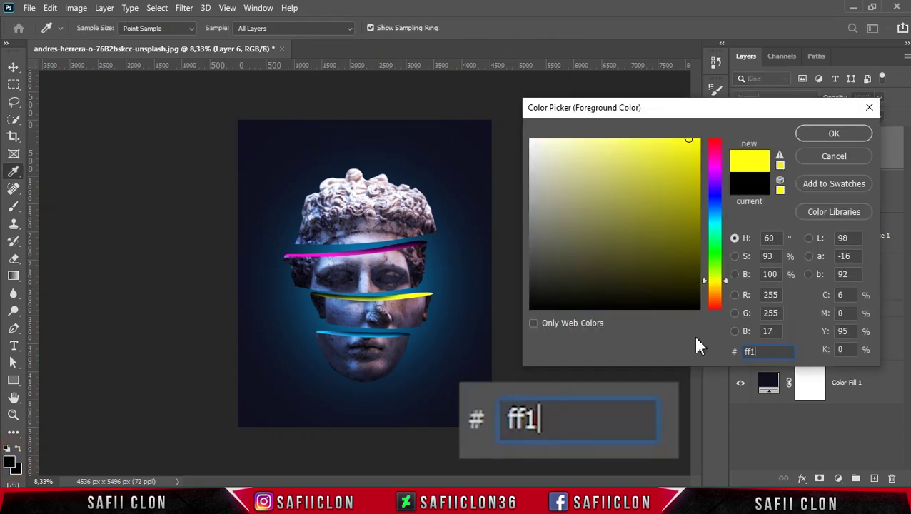
text(f1f)
click(774, 352)
click(834, 134)
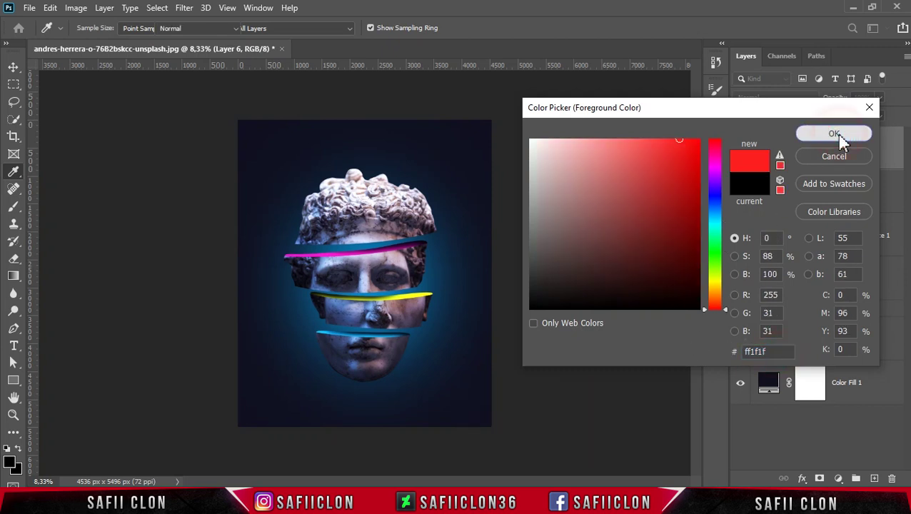
key(b)
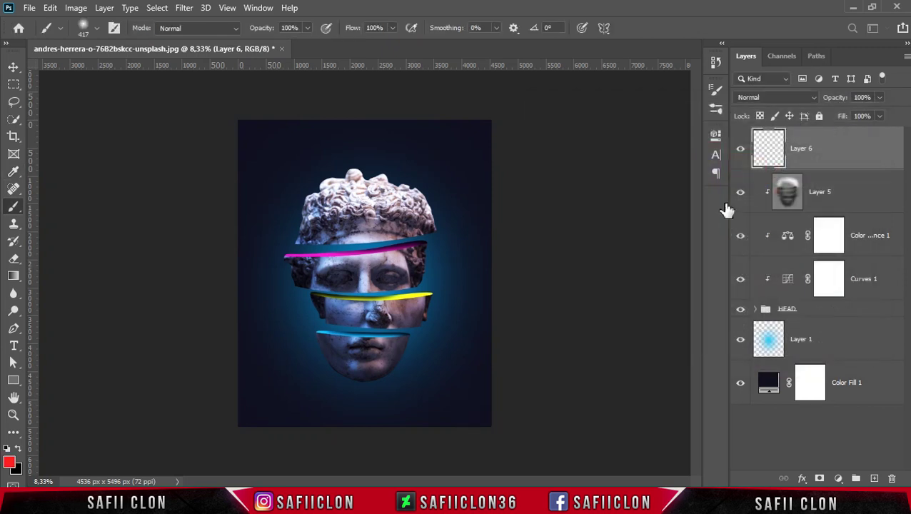
click(407, 159)
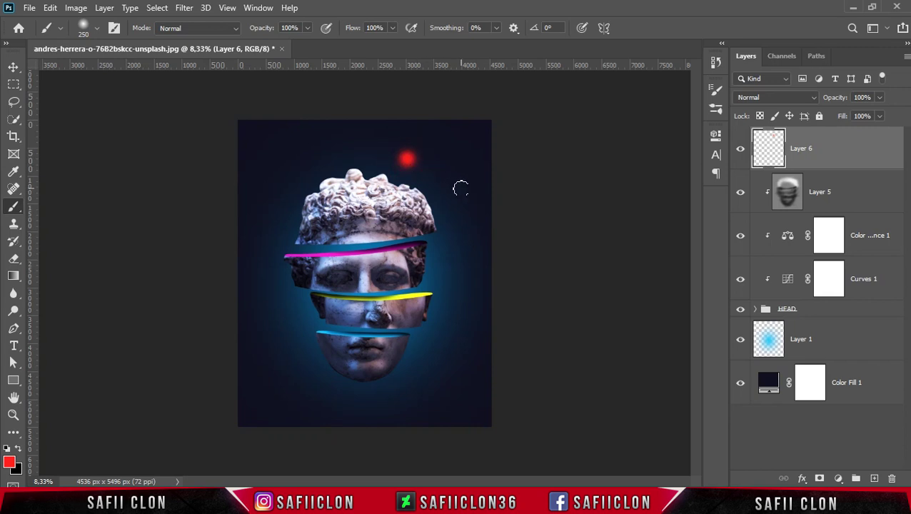
Step: Free-transform the red spot to about 1208% width and 556% height, centered on the canvas's upper edge
key(ctrl+t)
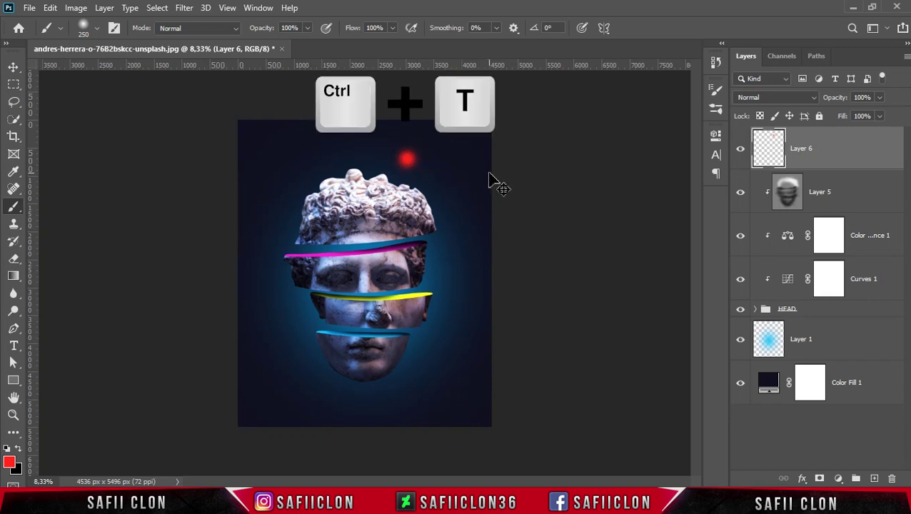
drag(427, 160, 566, 163)
drag(407, 140, 407, 104)
drag(449, 165, 397, 125)
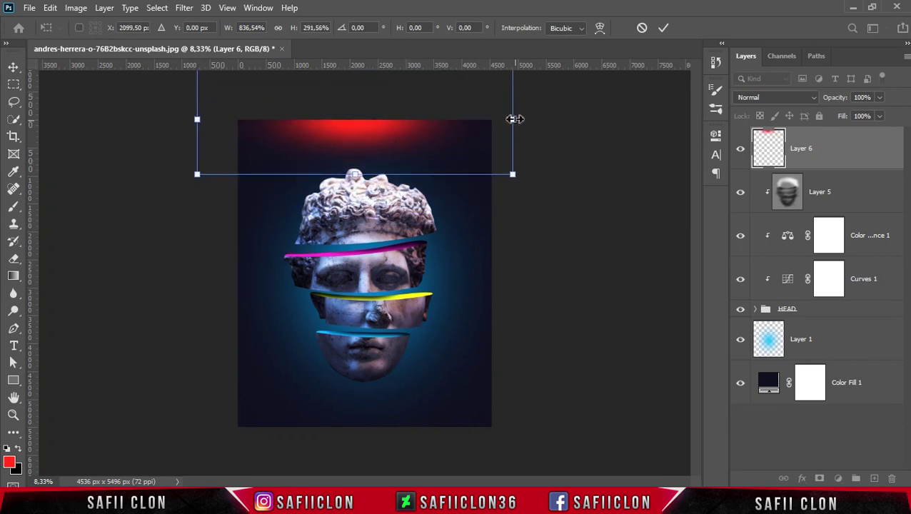
drag(514, 120, 585, 120)
drag(355, 175, 368, 222)
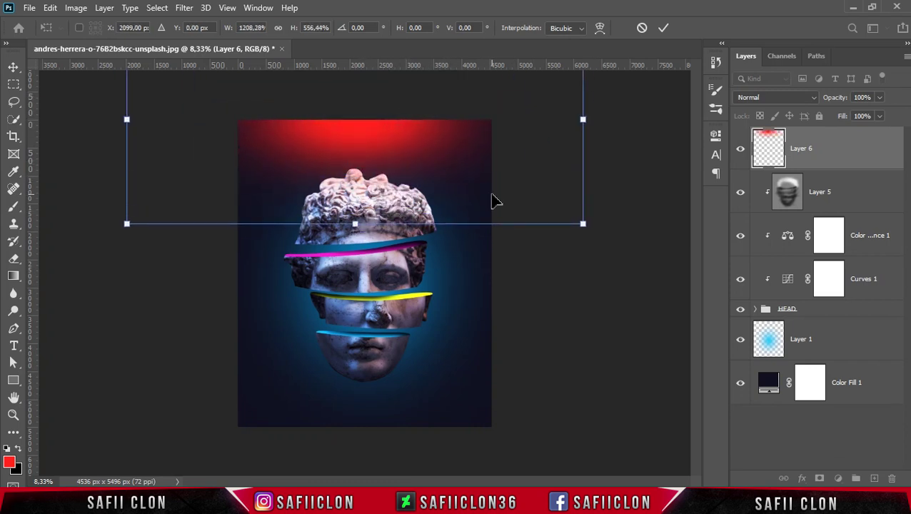
Step: Set the red glow layer's blend mode to Color Dodge and its fill to 88%
click(810, 100)
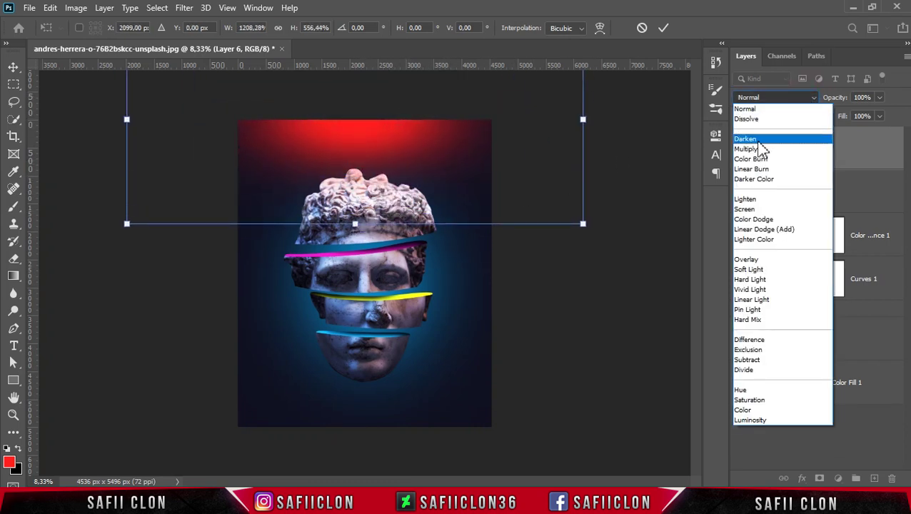
click(758, 220)
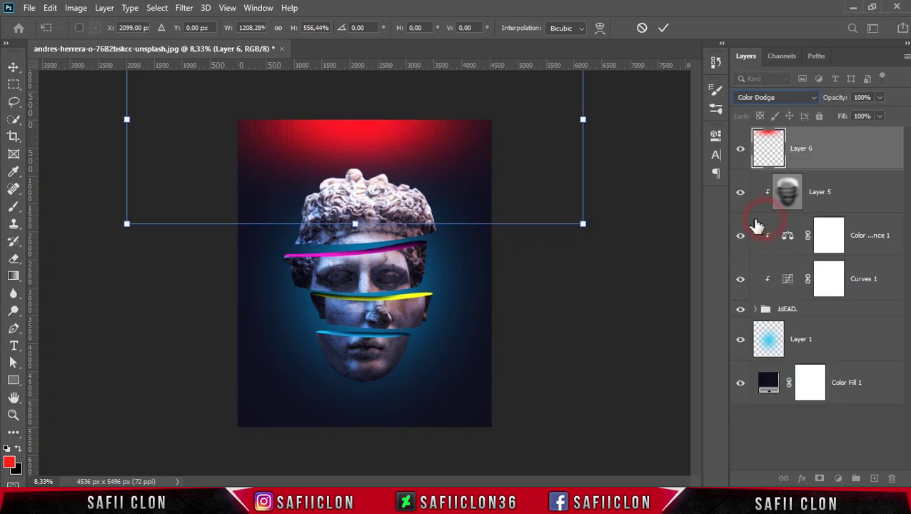
click(883, 117)
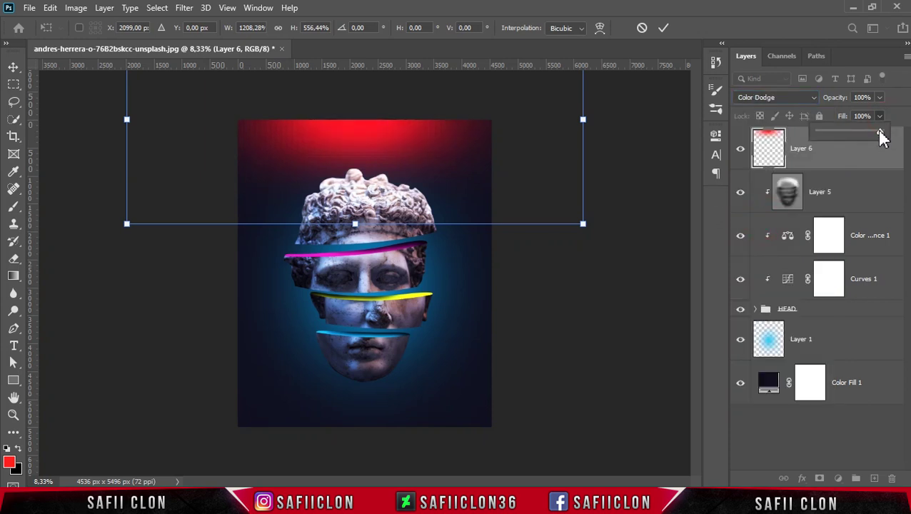
drag(876, 131, 870, 131)
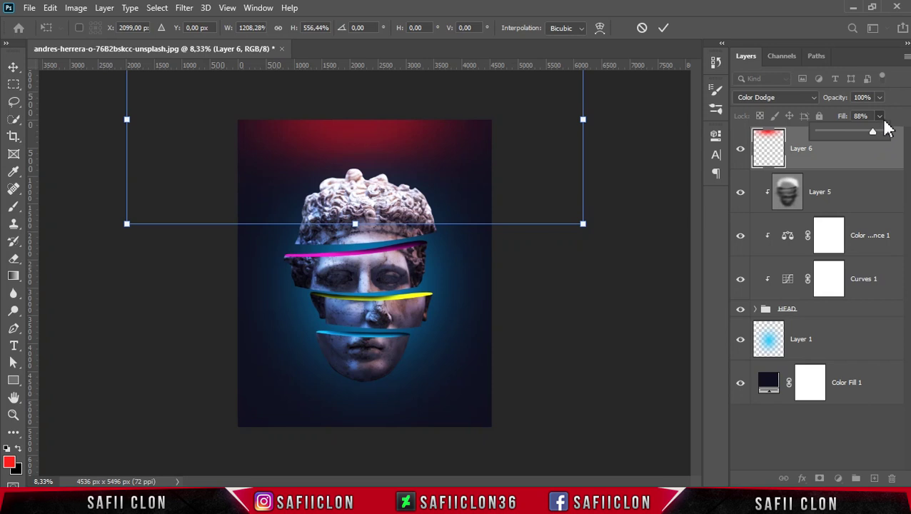
click(892, 118)
Step: Enlarge the red glow to about 1962% width and 1275% height, taper it toward its lower edge, and apply the transform
key(ctrl+minus)
drag(530, 157, 619, 158)
drag(426, 179, 433, 179)
drag(365, 236, 364, 354)
drag(608, 357, 569, 369)
drag(594, 158, 613, 158)
drag(426, 217, 426, 198)
mouse_move(368, 334)
mouse_down()
mouse_move(368, 353)
mouse_move(371, 340)
mouse_up()
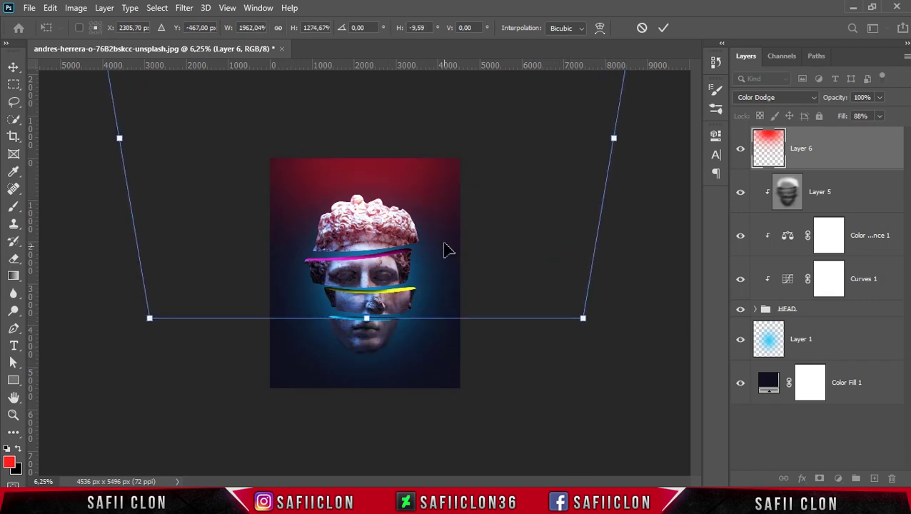
drag(584, 320, 577, 319)
click(663, 28)
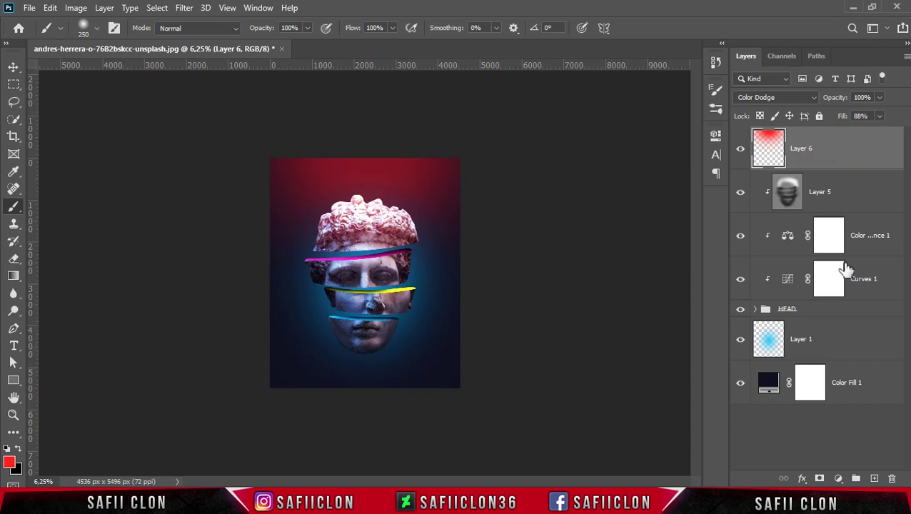
Step: On a new top layer, paint one soft red spot just above the hair with the Soft Round brush at 100% opacity
click(872, 480)
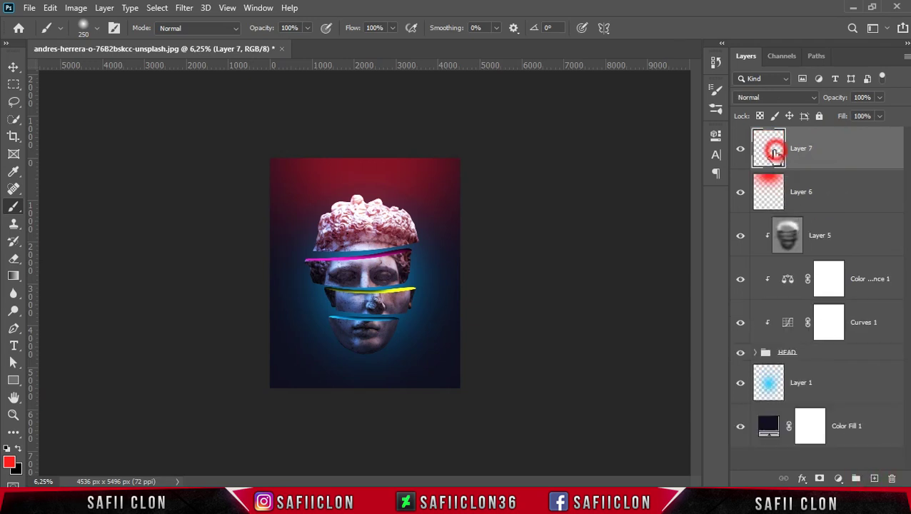
right_click(11, 207)
click(49, 208)
click(99, 26)
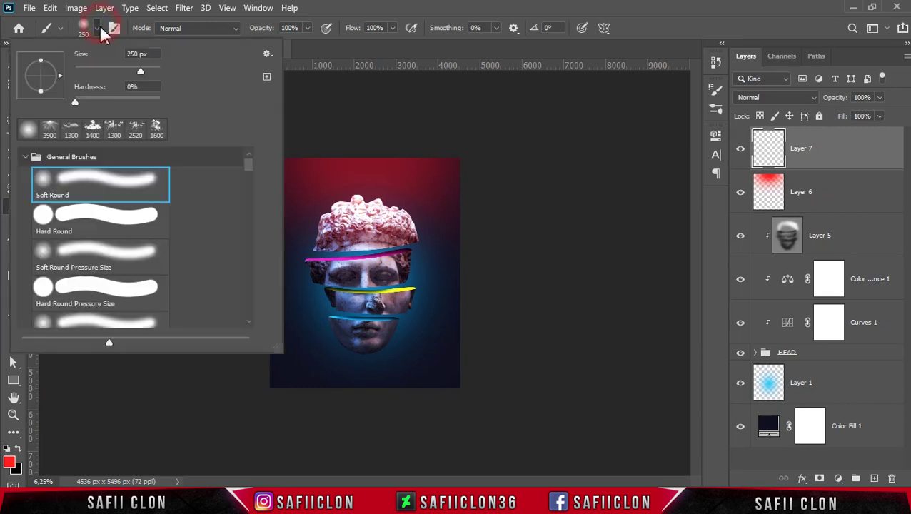
click(106, 179)
click(97, 27)
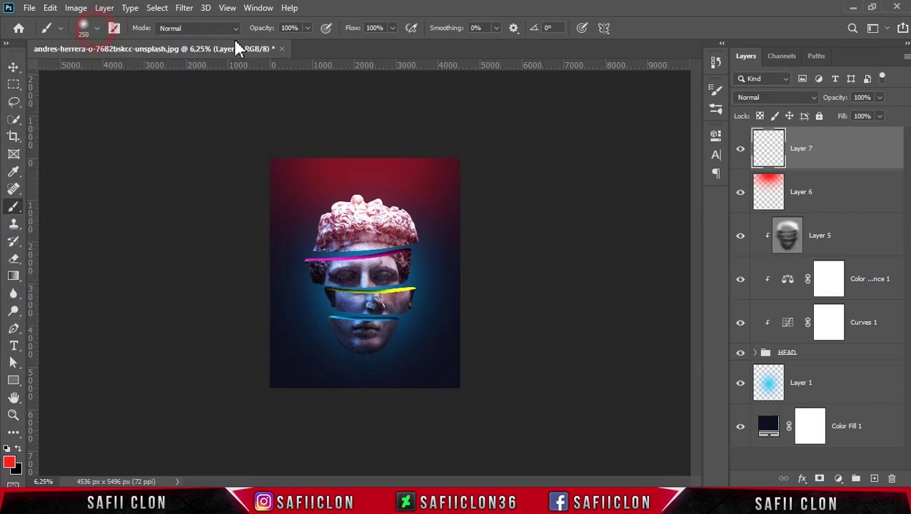
click(307, 29)
click(308, 29)
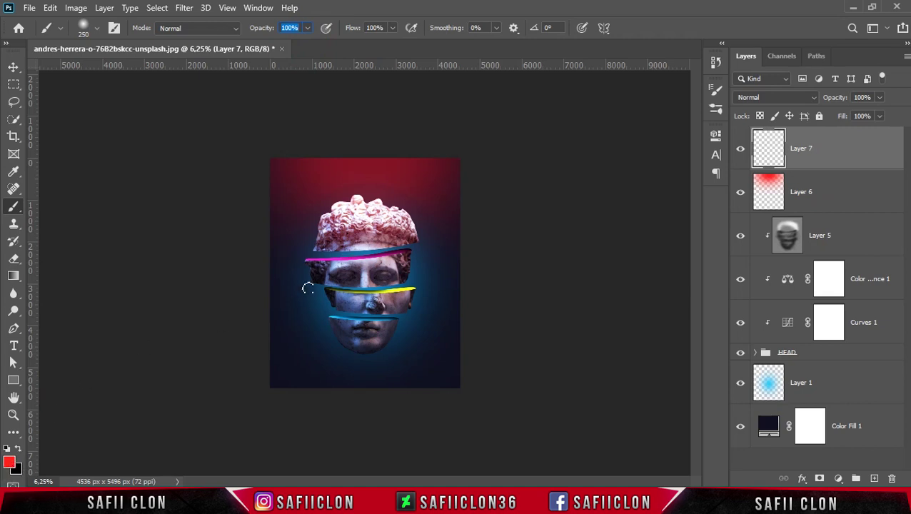
click(371, 189)
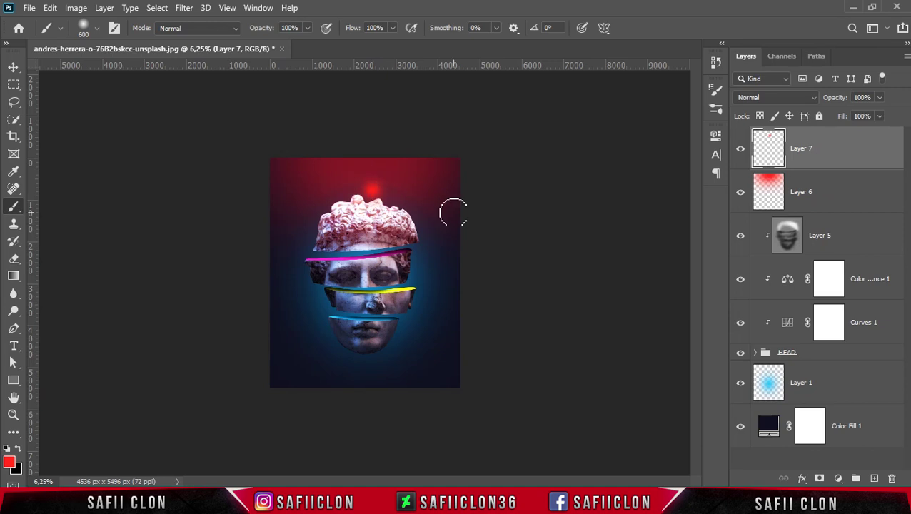
Step: Set the new spot's layer to Screen and stretch it into a thin, wide red light band along the canvas's upper edge
click(793, 99)
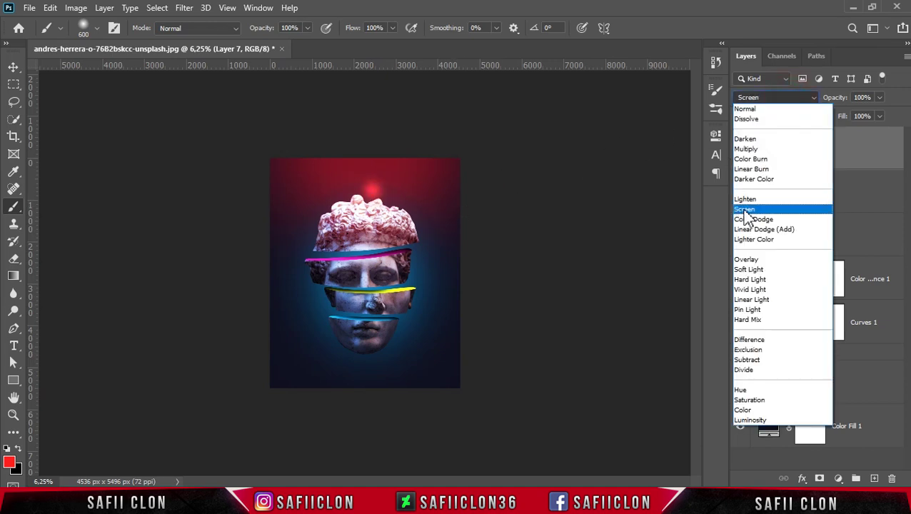
click(744, 209)
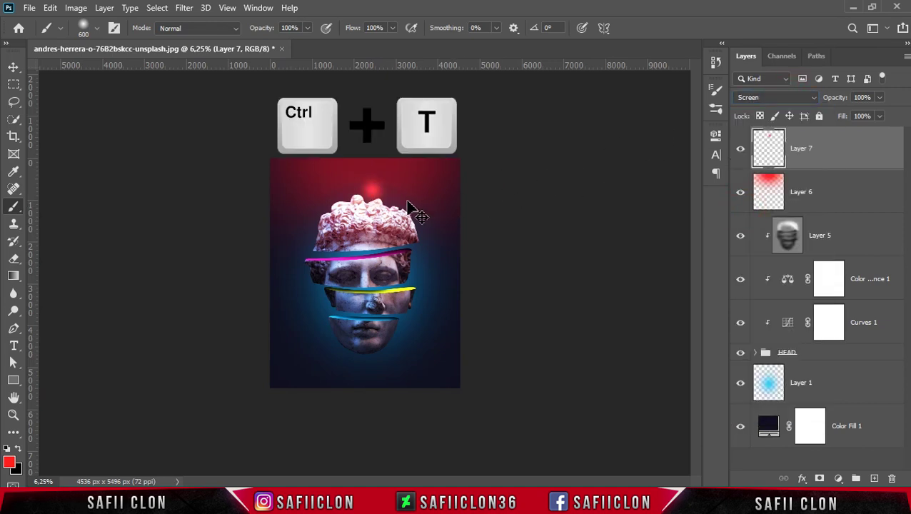
key(ctrl+t)
drag(395, 191, 533, 187)
drag(386, 191, 385, 169)
drag(207, 156, 202, 156)
drag(365, 136, 365, 133)
drag(365, 176, 365, 187)
drag(427, 177, 422, 169)
click(663, 28)
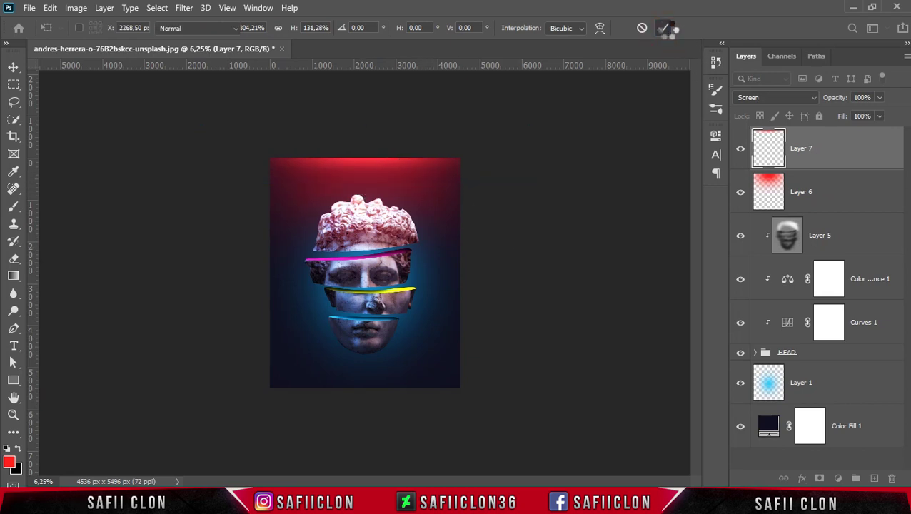
key(b)
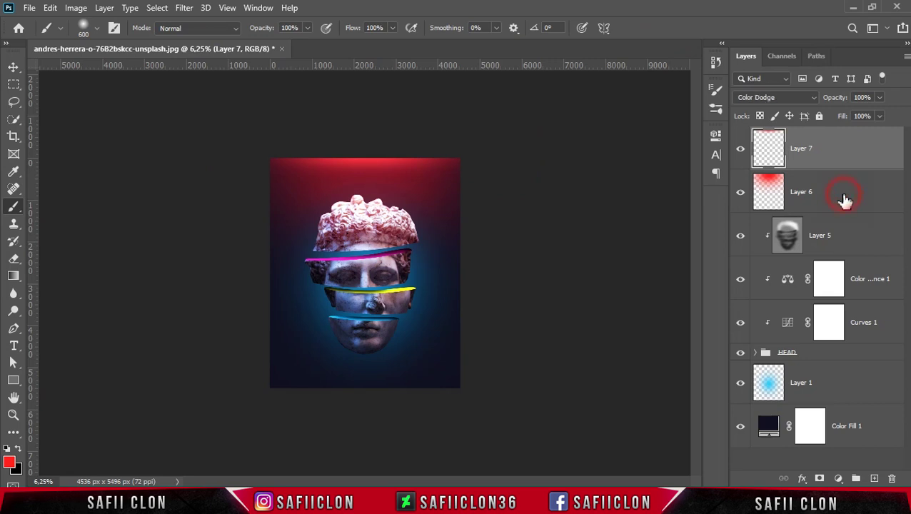
Step: Compare the image with and without the Layer 6 red glow, and shift that glow slightly up and sideways
click(843, 195)
click(742, 200)
click(743, 200)
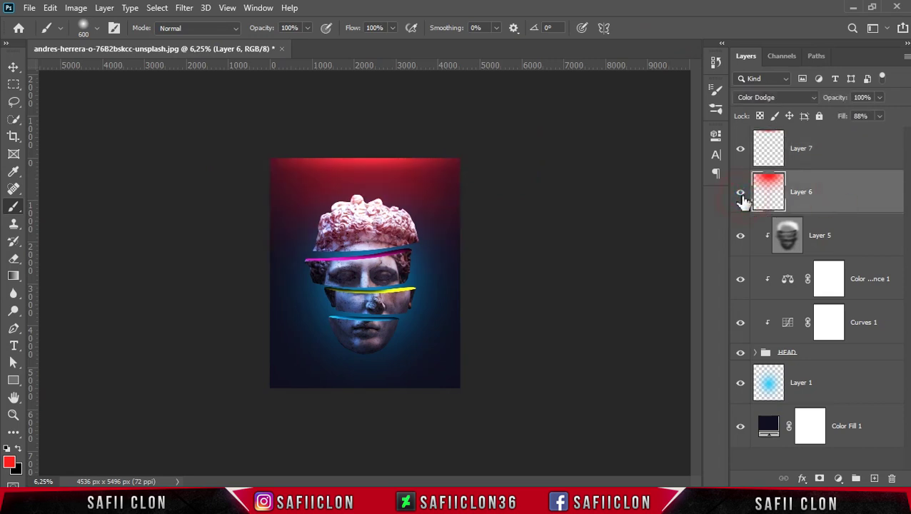
key(ctrl+t)
mouse_move(386, 214)
mouse_down()
mouse_move(384, 189)
mouse_move(386, 259)
mouse_move(381, 204)
mouse_move(377, 220)
mouse_up()
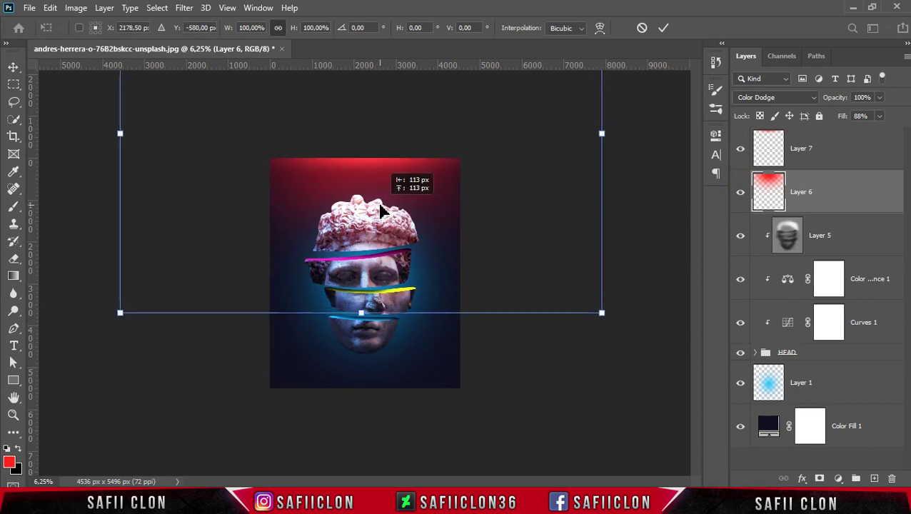
key(Up)
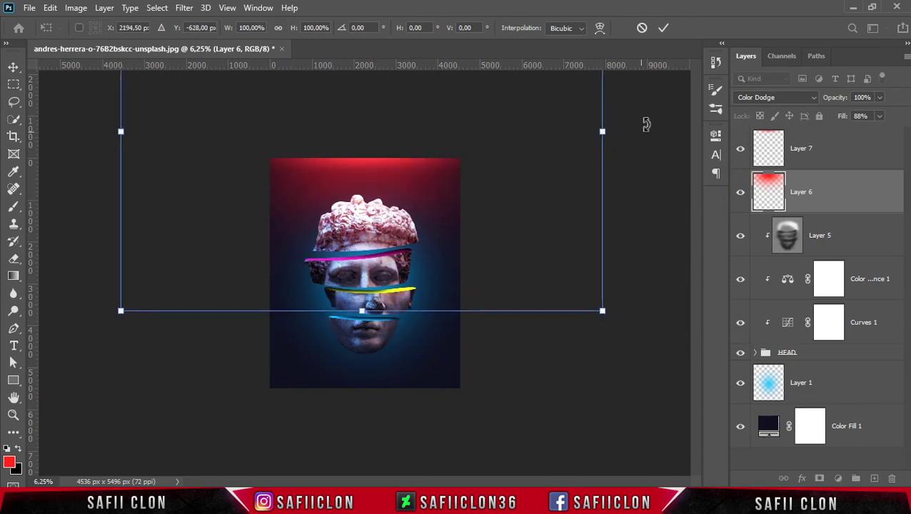
click(664, 29)
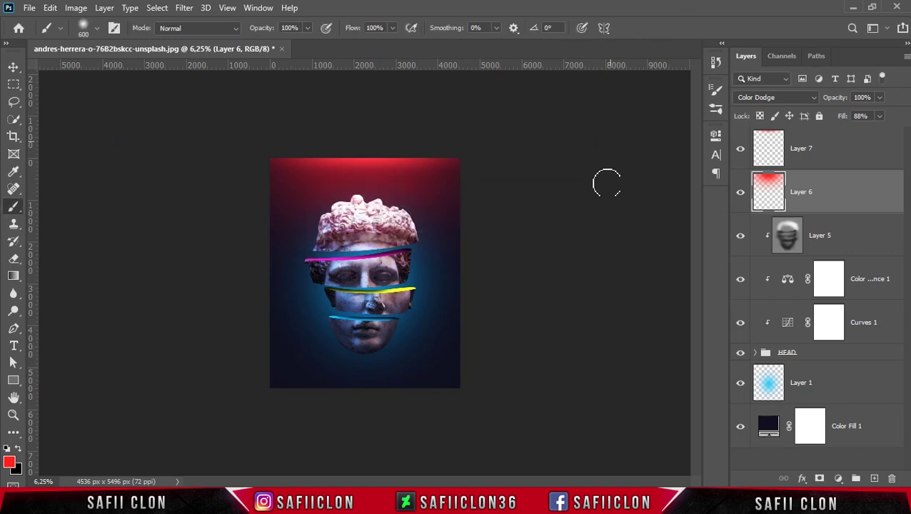
Step: Add a new layer directly above Layer 5 and clip it to the head
click(861, 243)
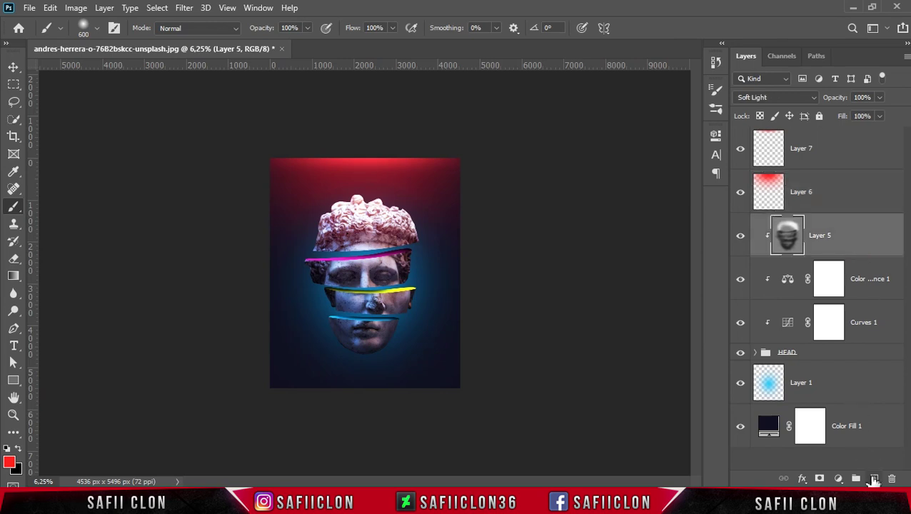
click(874, 478)
right_click(832, 241)
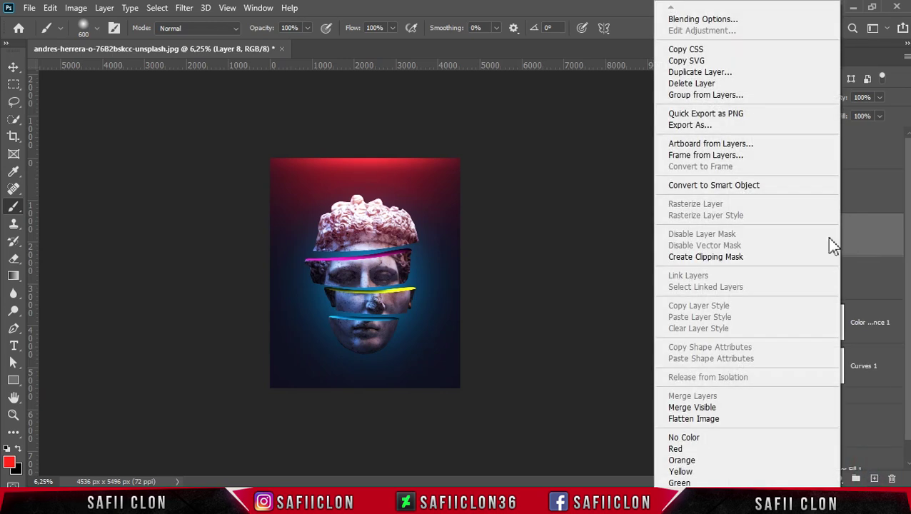
click(698, 259)
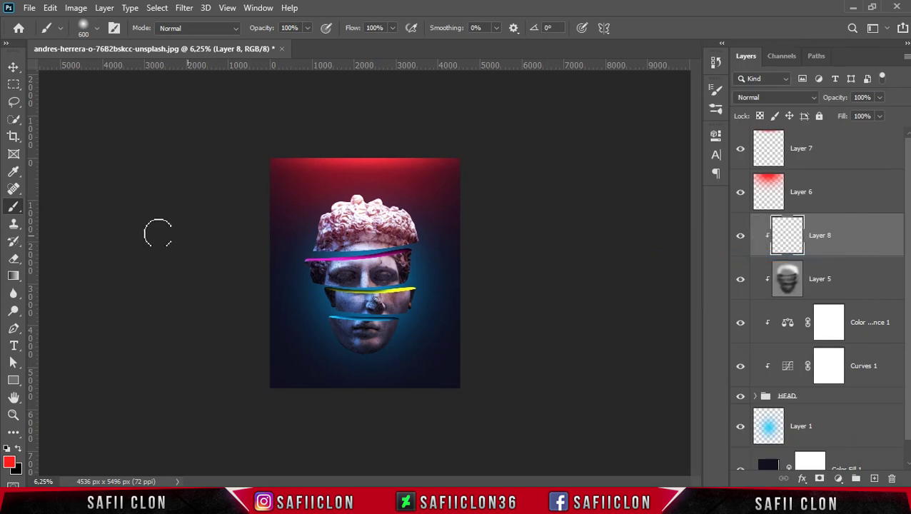
Step: Set up the Brush tool with foreground color #000000 at 17% opacity
right_click(17, 207)
click(61, 205)
click(19, 450)
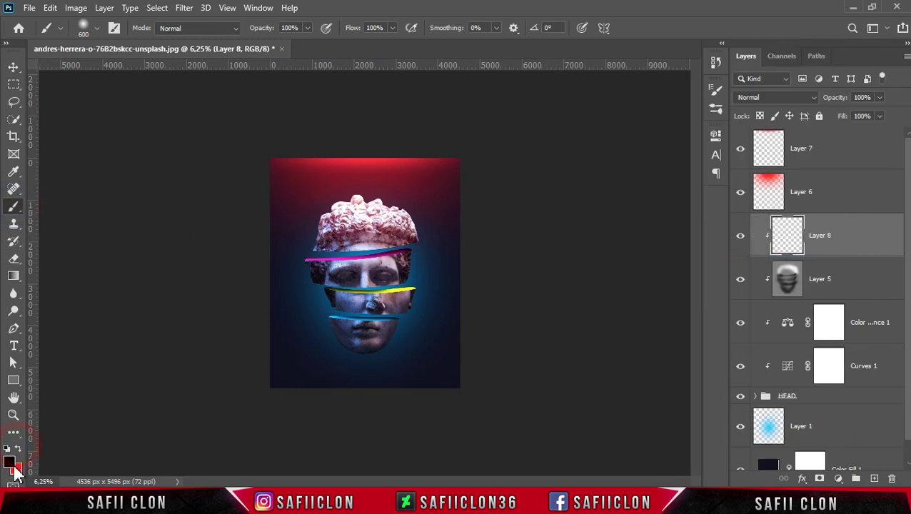
click(10, 464)
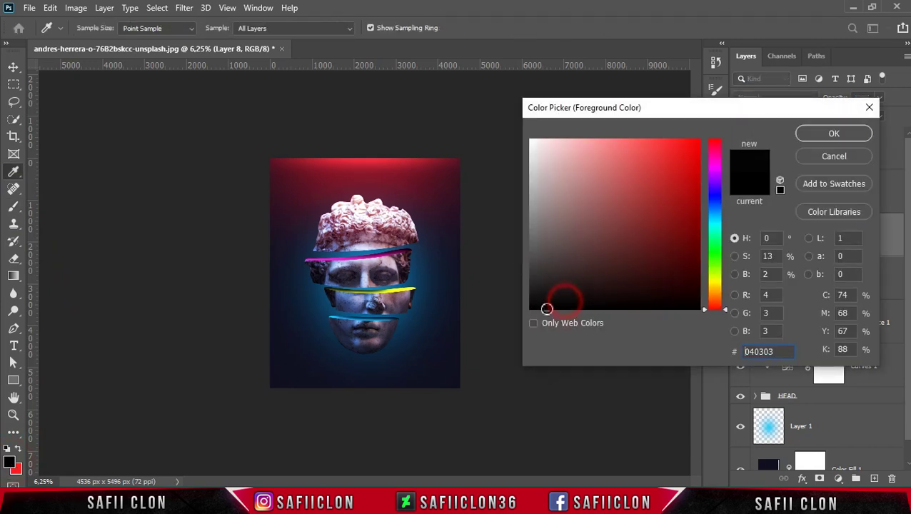
click(836, 134)
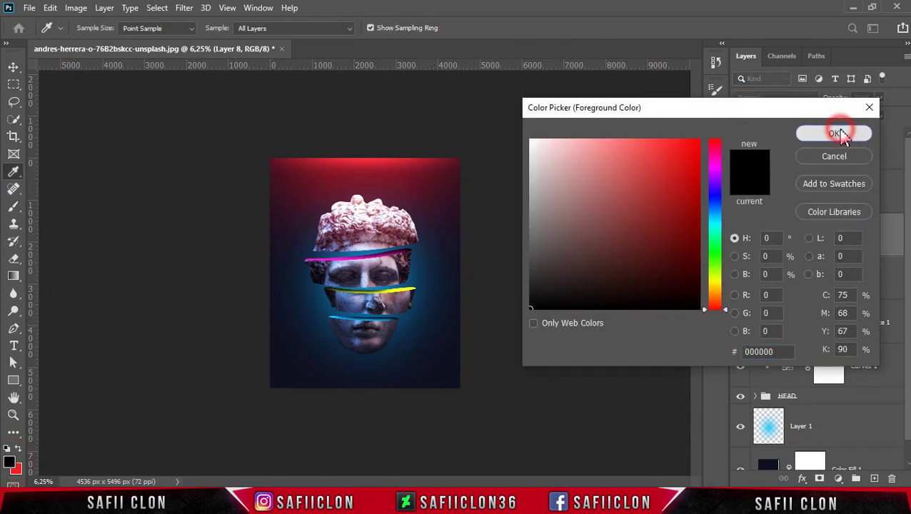
key(b)
click(306, 33)
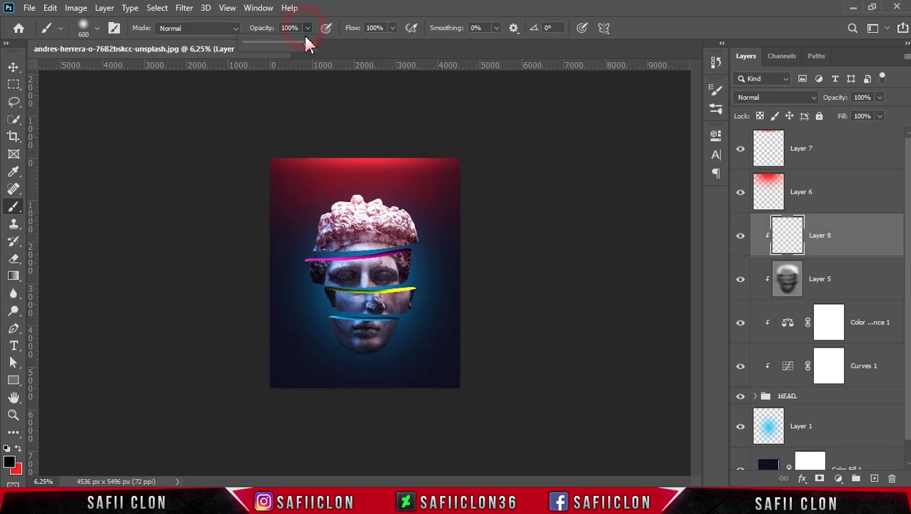
drag(305, 46, 261, 49)
click(314, 70)
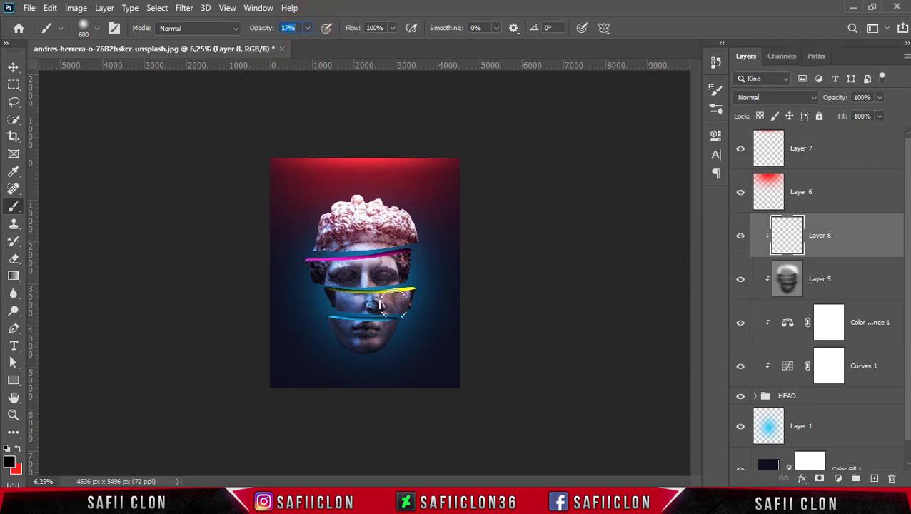
key(Return)
Step: Paint soft black shading over the chin and jaw of the lowest head piece
key(ctrl+plus)
key(ctrl+plus)
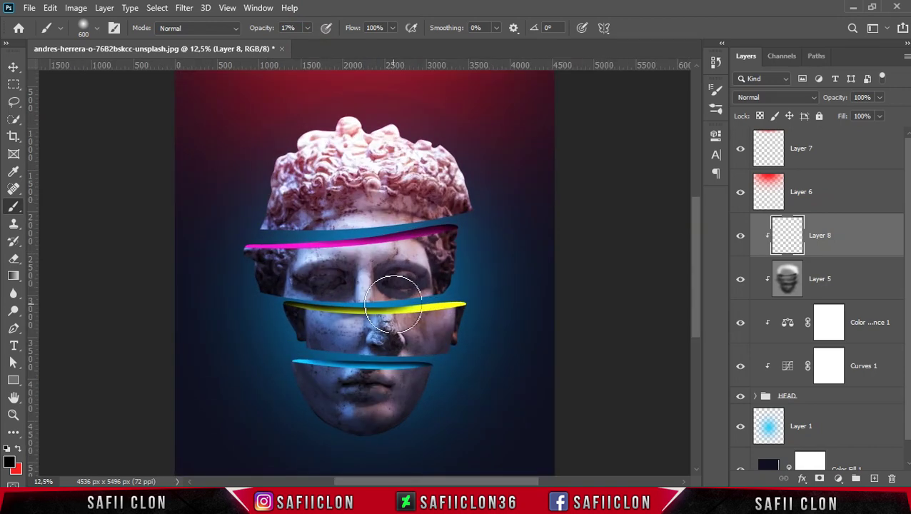
scroll(418, 293, down, 2)
scroll(417, 292, down, 1)
key(bracketright)
key(bracketleft)
key(bracketleft)
mouse_move(319, 359)
mouse_down()
mouse_move(367, 389)
mouse_move(303, 360)
mouse_move(367, 396)
mouse_up()
mouse_move(353, 396)
mouse_down()
mouse_move(294, 364)
mouse_move(365, 395)
mouse_up()
drag(424, 358, 350, 389)
mouse_move(434, 343)
mouse_down()
mouse_move(364, 397)
mouse_move(273, 326)
mouse_up()
Step: Darken the lower edges of the eye, nose and hair pieces with a smaller brush, down to 125 px
key(bracketleft)
key(bracketleft)
mouse_move(265, 240)
mouse_down()
mouse_move(319, 250)
mouse_move(448, 237)
mouse_move(404, 247)
mouse_up()
key(bracketleft)
key(bracketleft)
key(bracketleft)
key(bracketleft)
key(bracketleft)
drag(354, 301, 384, 301)
drag(470, 150, 255, 175)
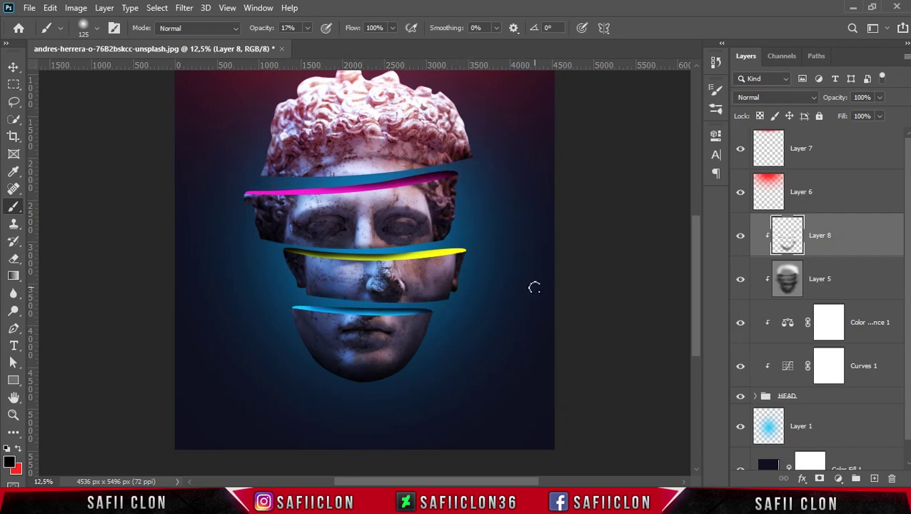
Step: Deepen the shadow along the chin and jawline with a brush enlarged up to 400 px
key(bracketright)
key(bracketright)
drag(423, 351, 386, 380)
key(bracketright)
key(bracketright)
key(bracketright)
click(339, 383)
key(bracketright)
mouse_move(292, 351)
mouse_down()
mouse_move(367, 400)
mouse_move(421, 393)
mouse_up()
Step: Add a new layer directly above Layer 1 and prepare a Soft Round brush of 338 px at 100% opacity in #000000
click(852, 431)
click(873, 479)
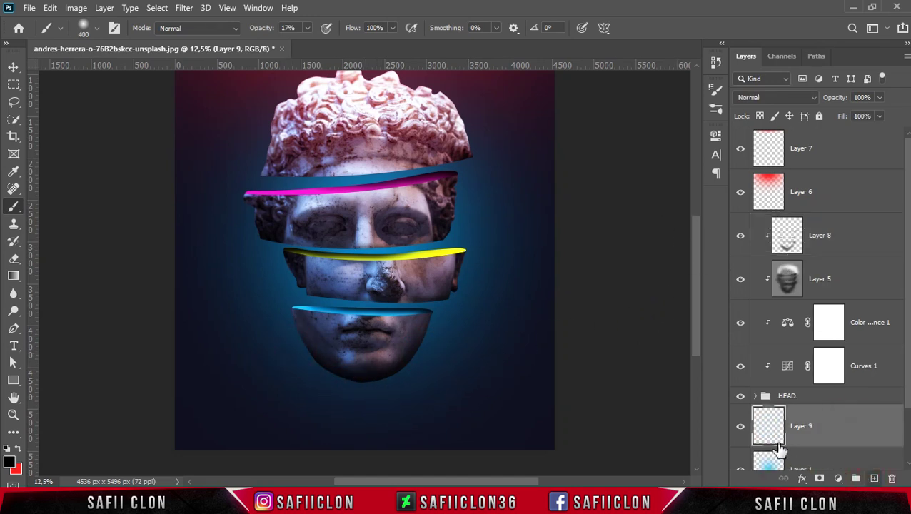
right_click(14, 207)
click(64, 206)
click(97, 29)
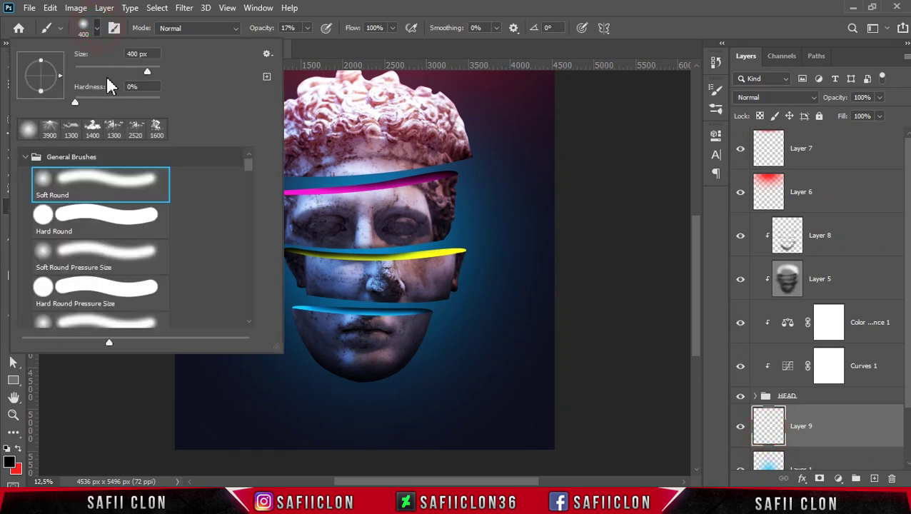
click(112, 185)
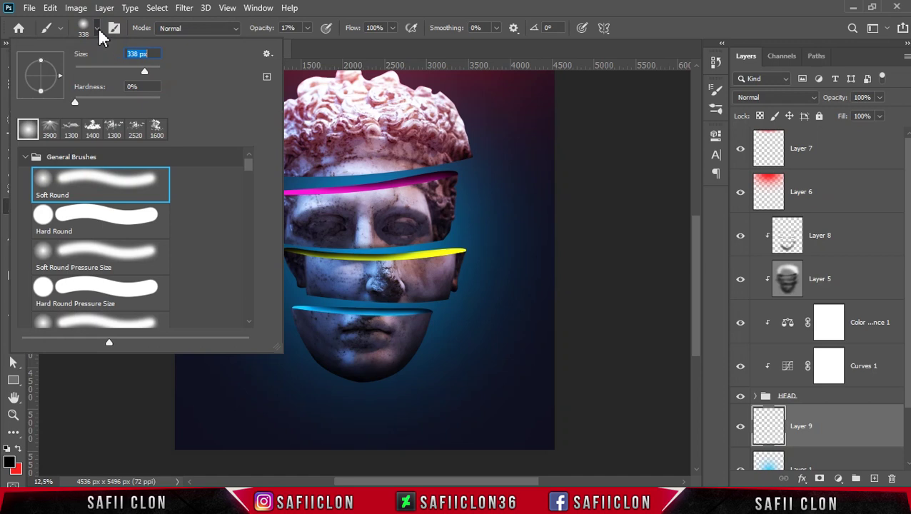
click(101, 34)
drag(307, 29, 370, 45)
click(310, 29)
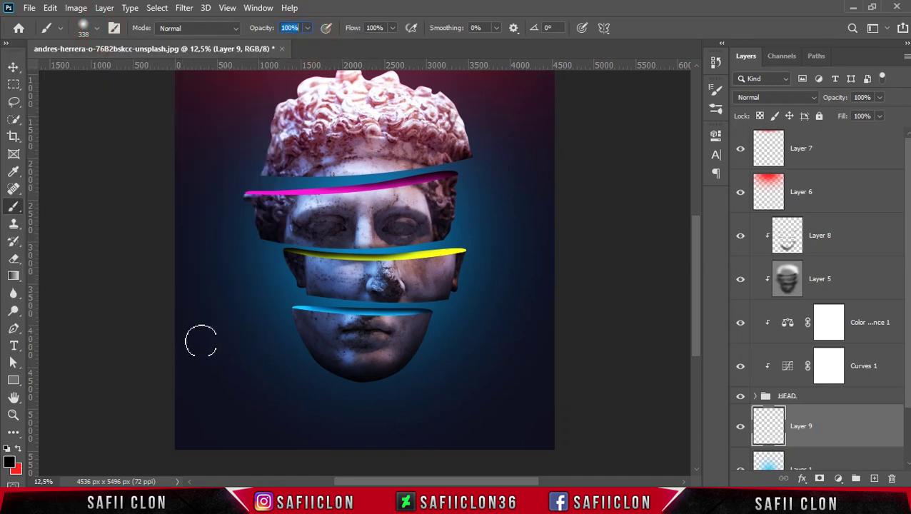
click(10, 465)
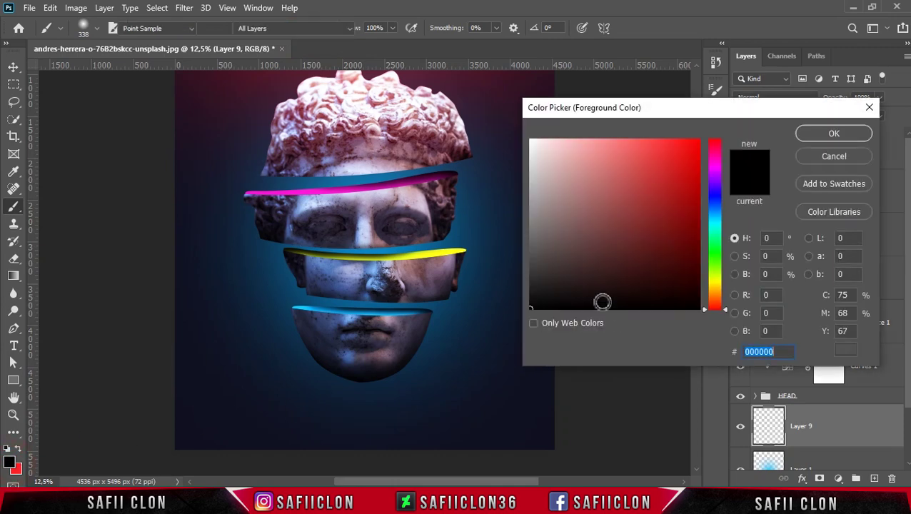
click(846, 133)
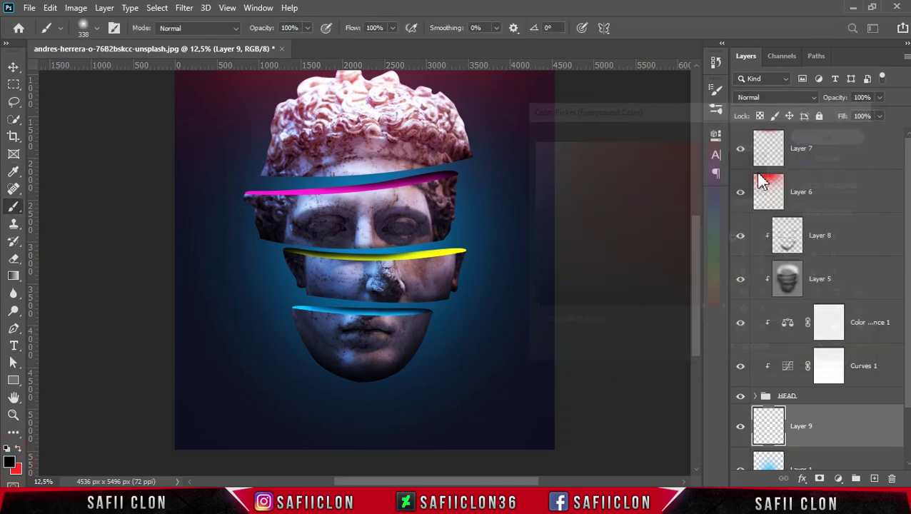
Step: Paint one soft black dab below the chin and stretch it to about 1040% width and 121% height as a flat ground shadow
click(431, 390)
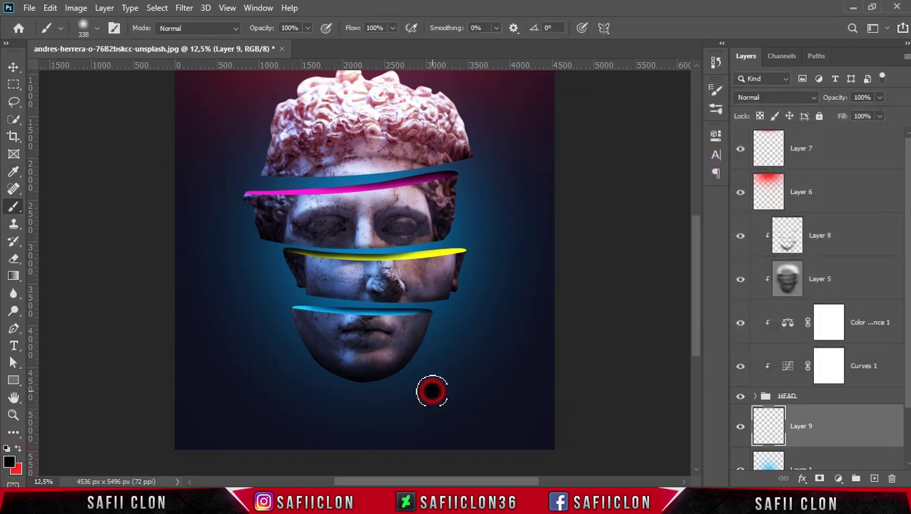
key(ctrl+t)
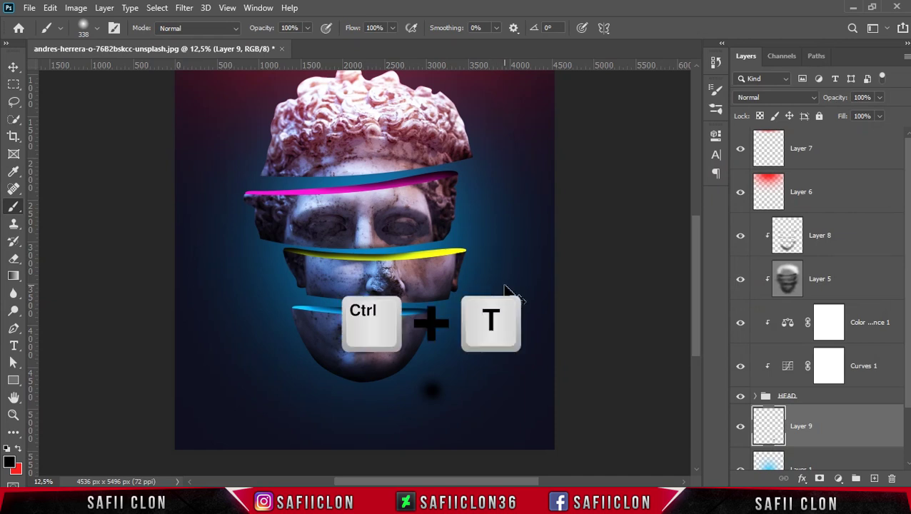
drag(455, 392, 421, 427)
drag(367, 405, 367, 400)
drag(544, 428, 636, 417)
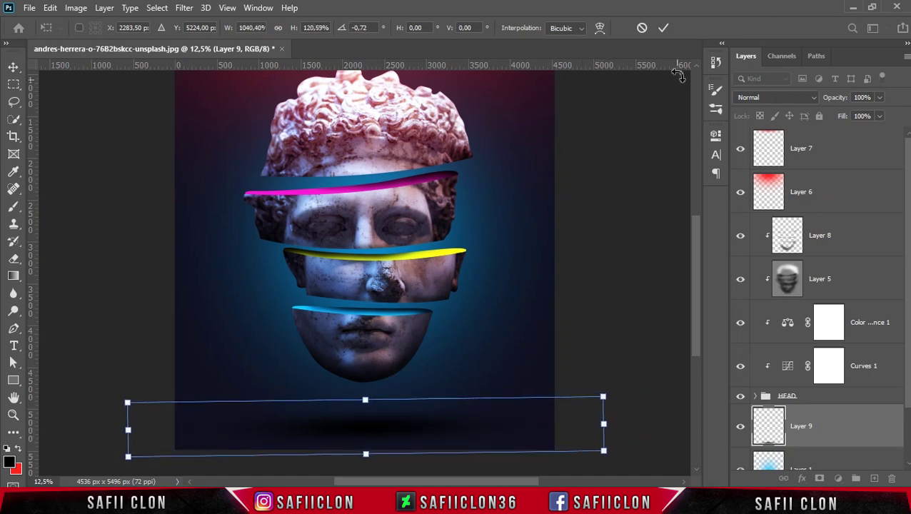
click(664, 27)
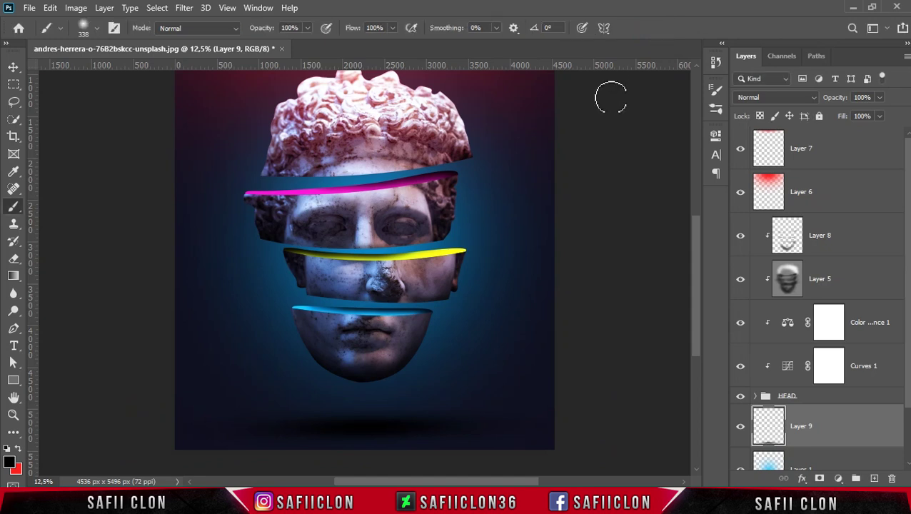
Step: Lower the ground shadow layer's opacity to 80% and compare the image with and without it
key(ctrl+minus)
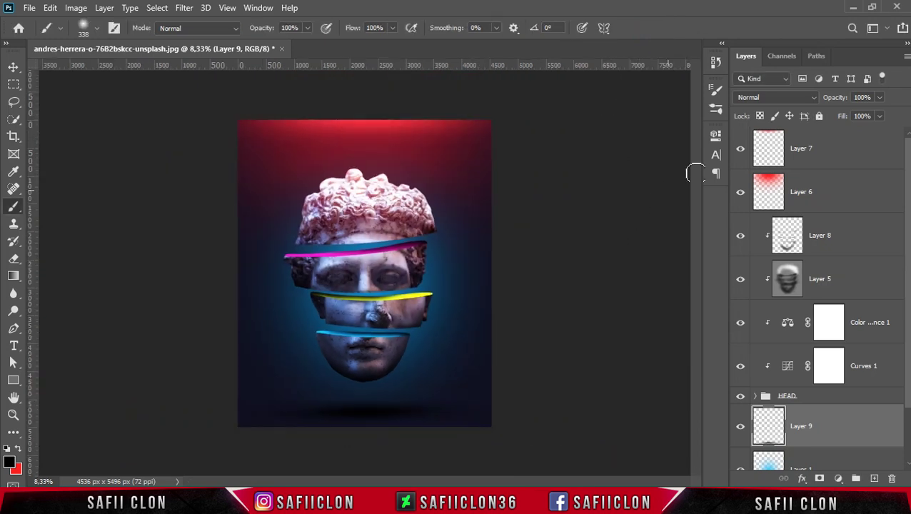
click(881, 97)
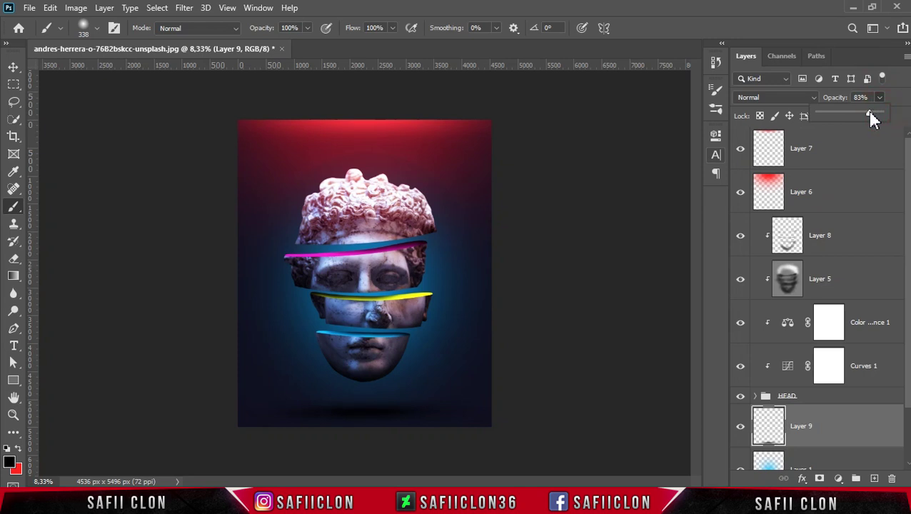
click(898, 98)
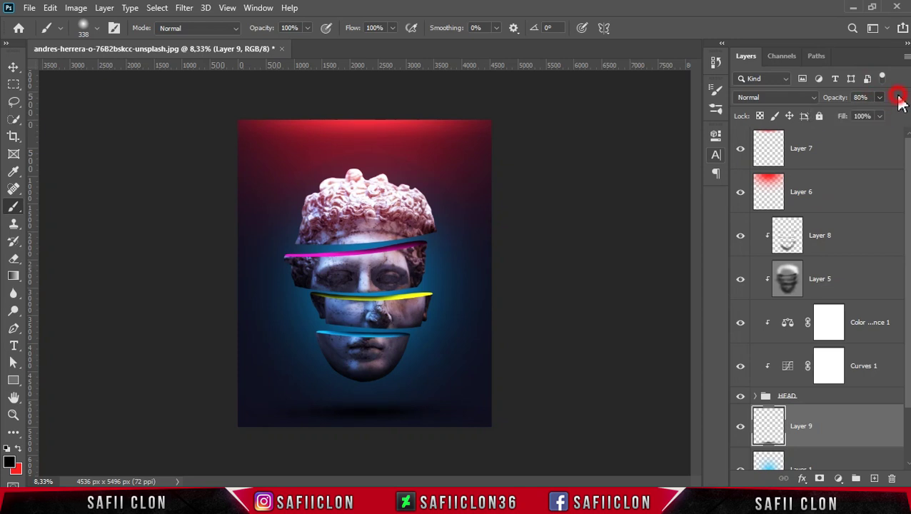
click(741, 428)
click(741, 429)
Step: Add a Curves adjustment above Layer 7, raising midtones to output 143, anchoring shadows near input 59, and lifting the black point to output 19
click(843, 152)
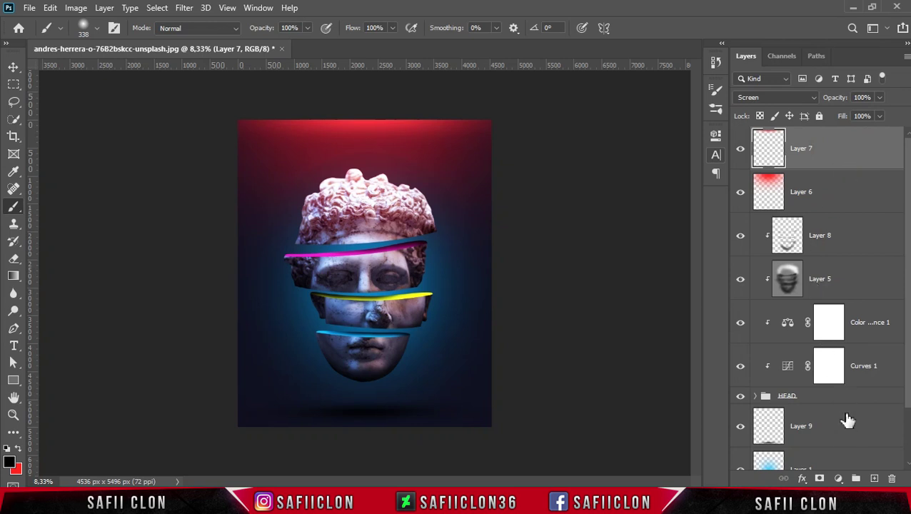
click(839, 478)
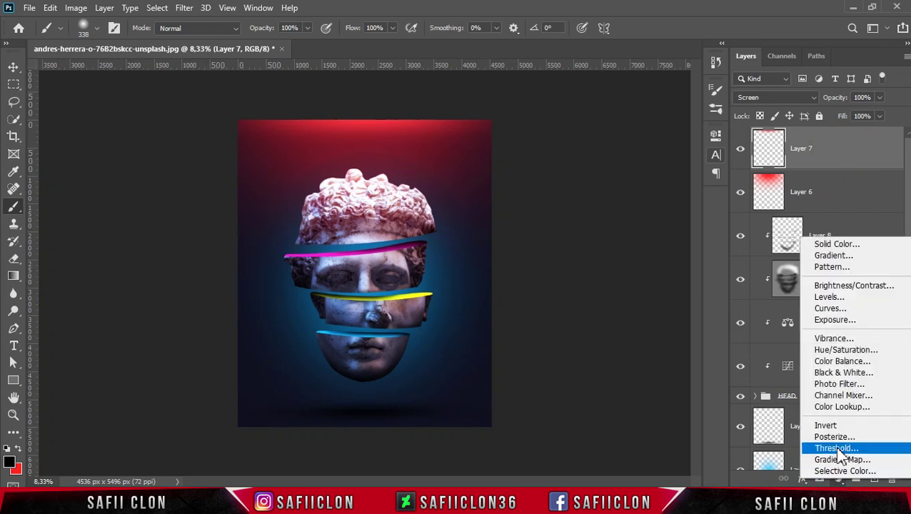
click(829, 310)
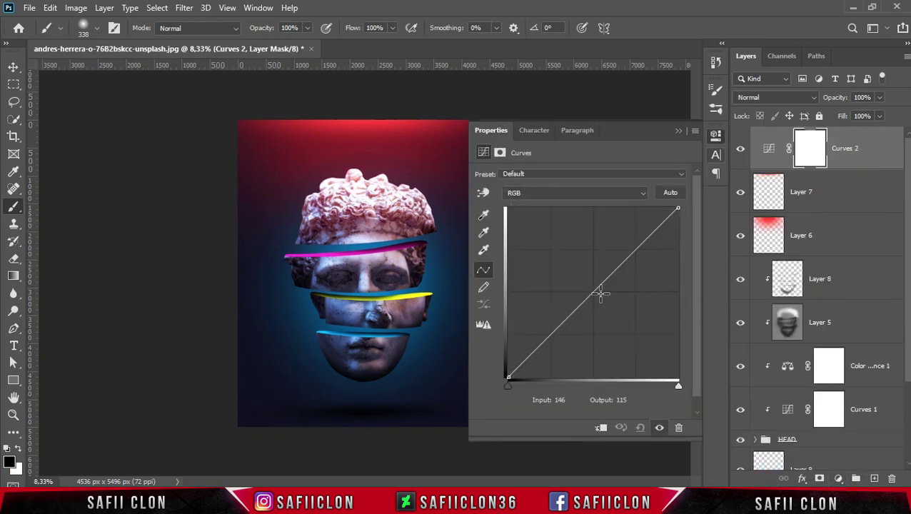
drag(591, 293, 588, 282)
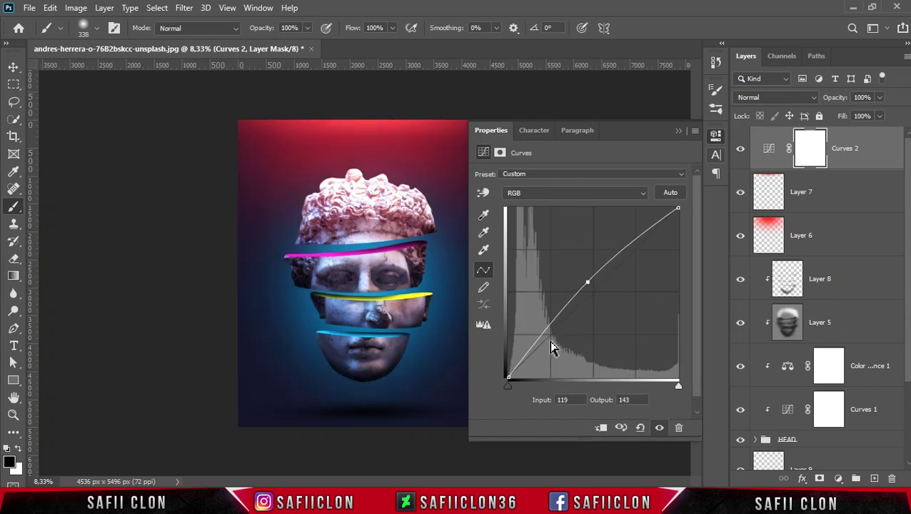
drag(542, 333, 548, 336)
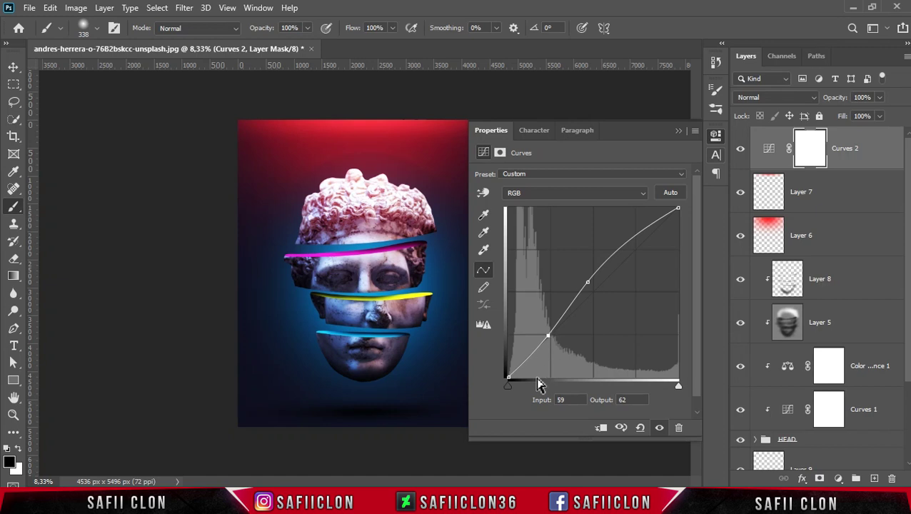
drag(507, 377, 507, 365)
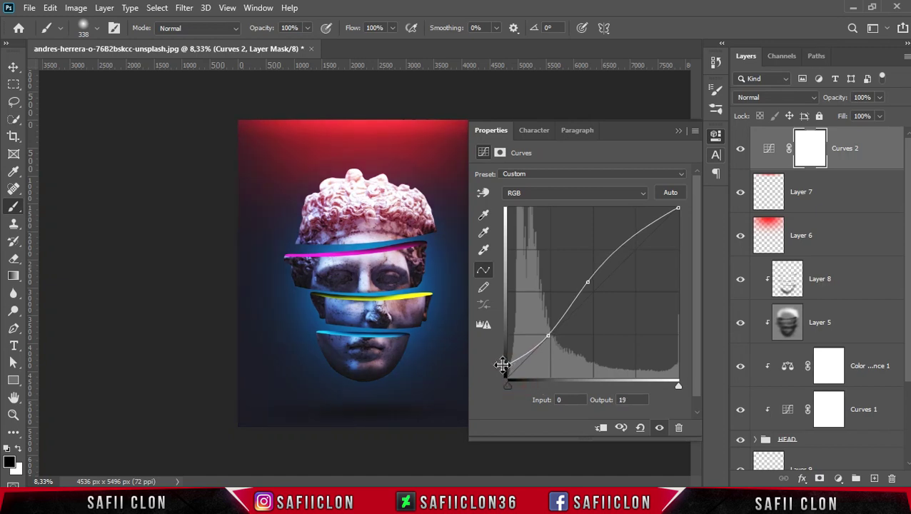
Step: Refine the top curve with a highlight point, white input 244, slightly lower midtones and shadows around output 65, comparing before and after
drag(634, 238, 635, 251)
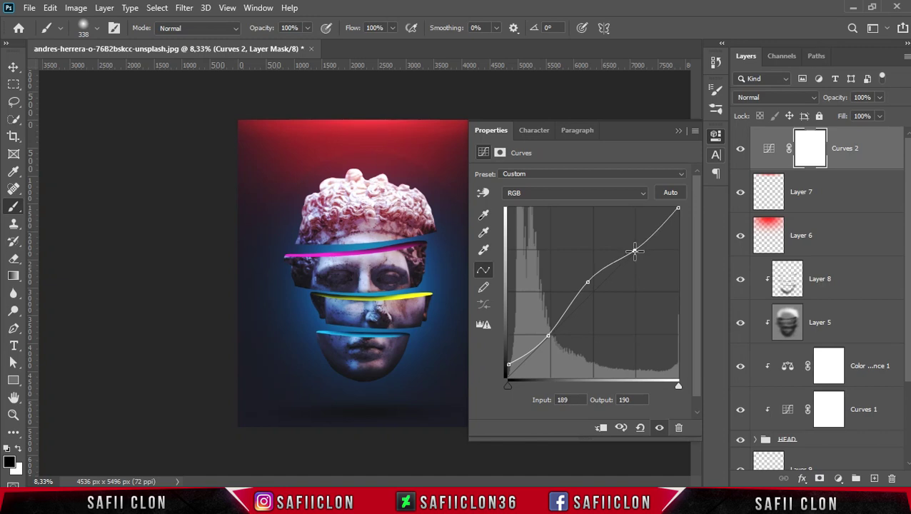
drag(679, 207, 671, 206)
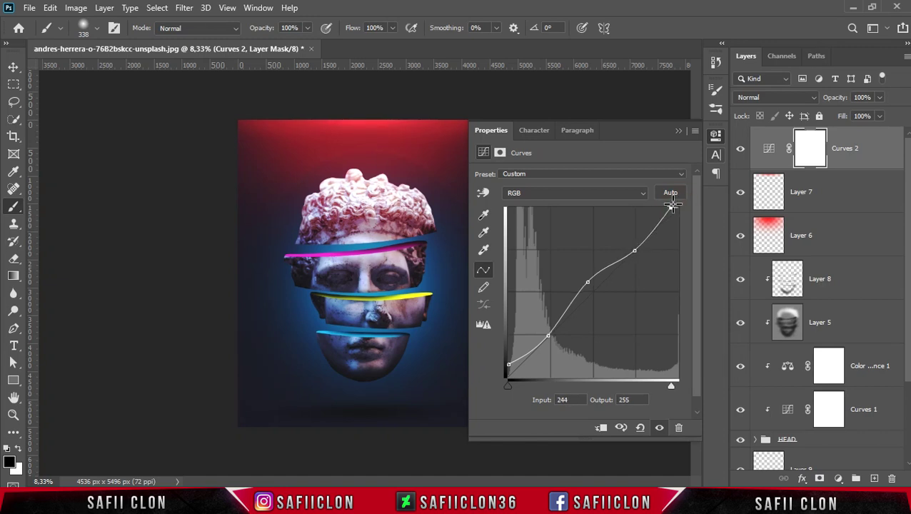
click(590, 284)
mouse_move(590, 284)
mouse_down()
mouse_move(586, 273)
mouse_move(591, 286)
mouse_up()
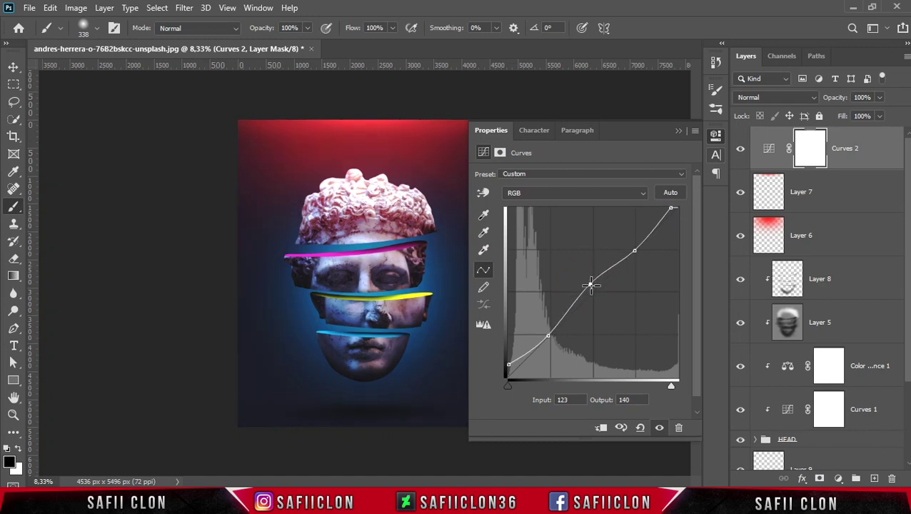
drag(635, 251, 629, 244)
drag(547, 336, 547, 333)
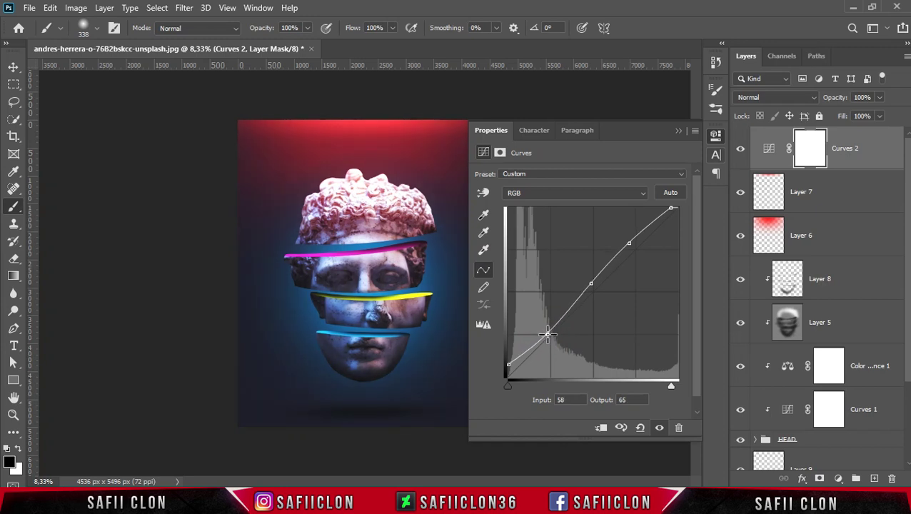
click(679, 131)
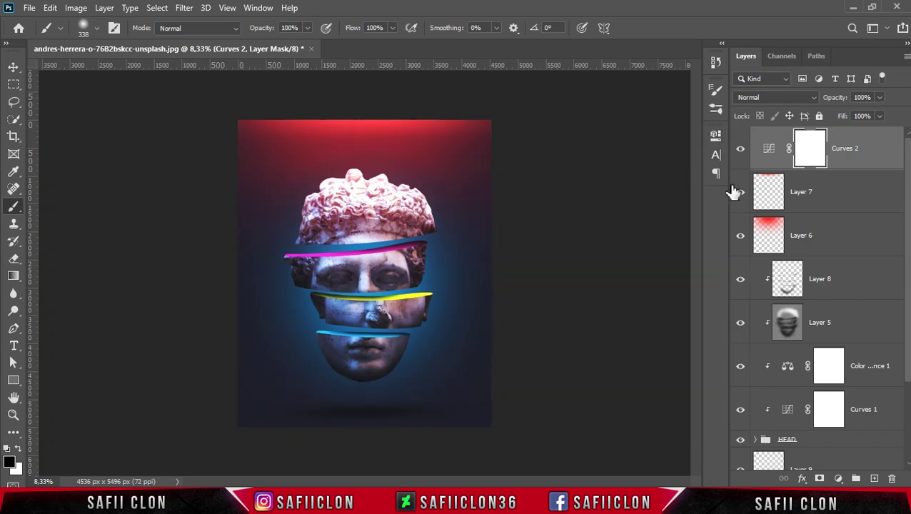
click(739, 152)
click(740, 152)
click(739, 153)
click(740, 152)
Step: Group all layers from Curves 2 down to Color Fill 1 into a group named EDIT
click(888, 148)
drag(907, 167, 907, 257)
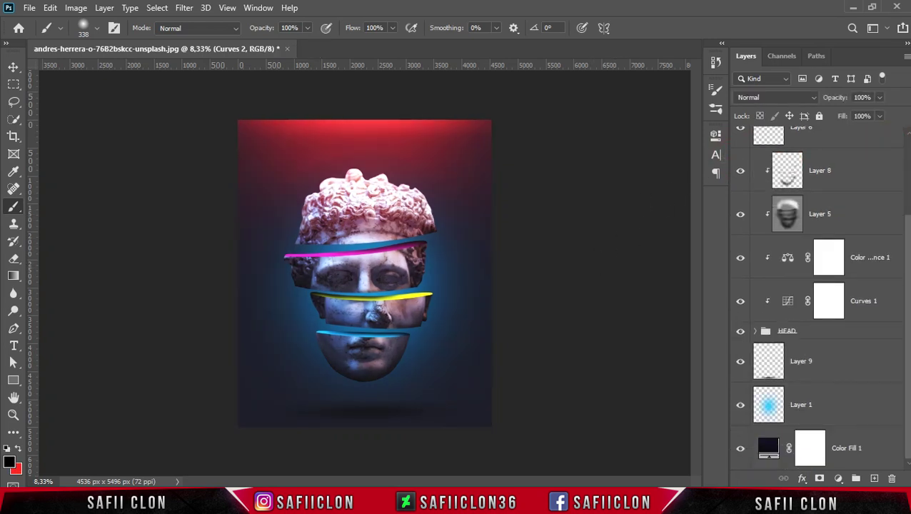
shift+click(884, 454)
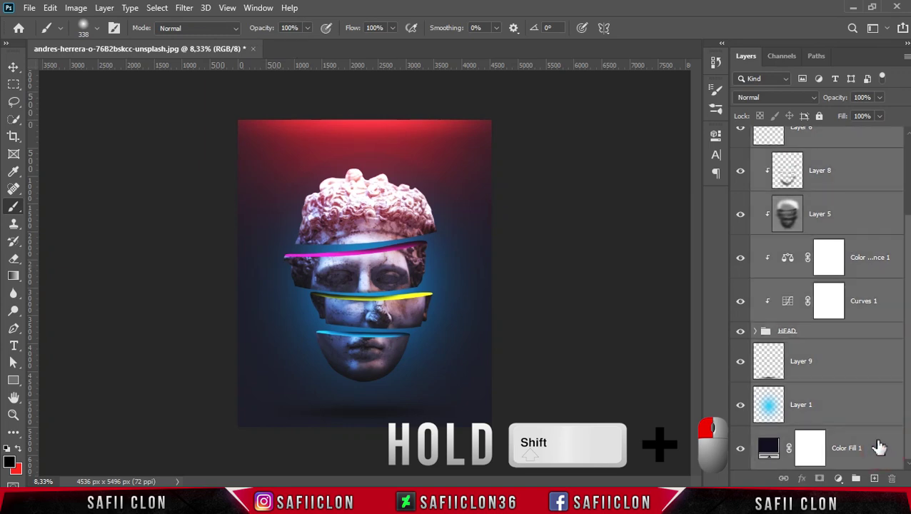
right_click(879, 444)
click(724, 97)
click(434, 145)
text(ED)
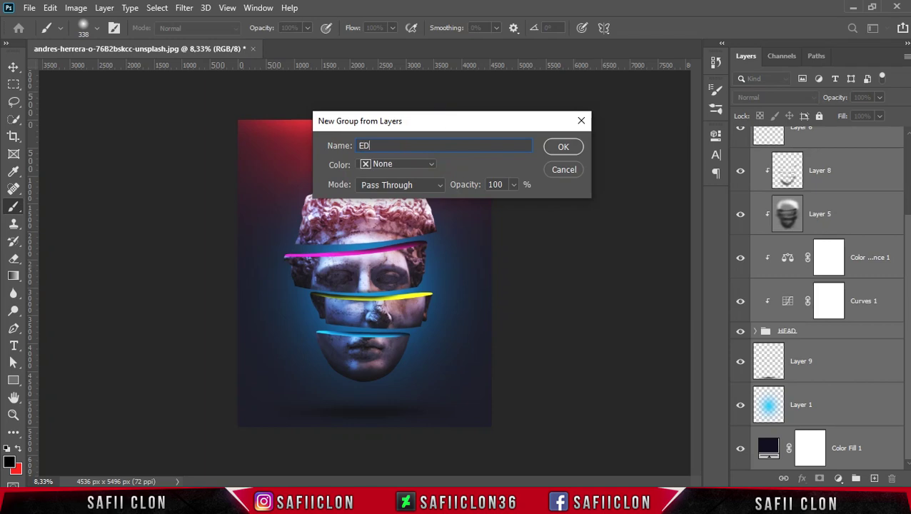
click(557, 154)
Step: Create a new empty layer above Curves 2 inside the EDIT group
key(ctrl+plus)
key(ctrl+plus)
key(ctrl+plus)
key(ctrl+minus)
key(ctrl+minus)
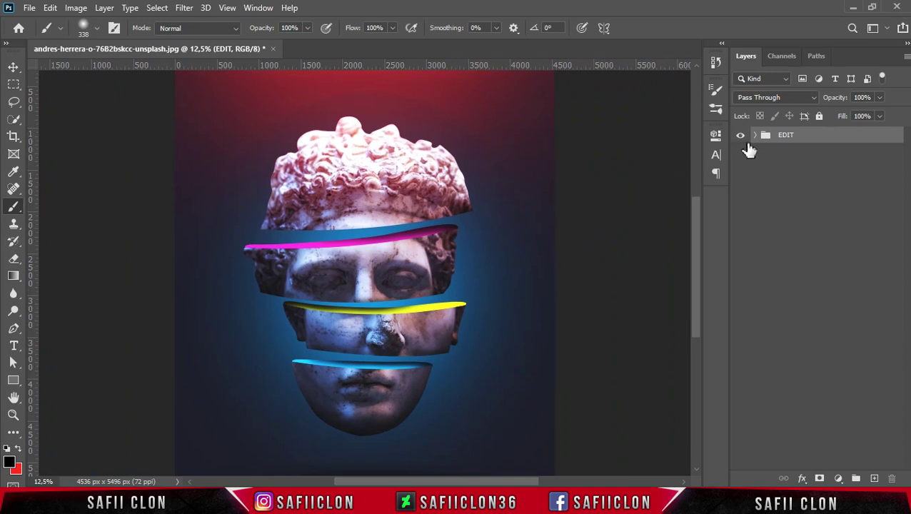
click(756, 135)
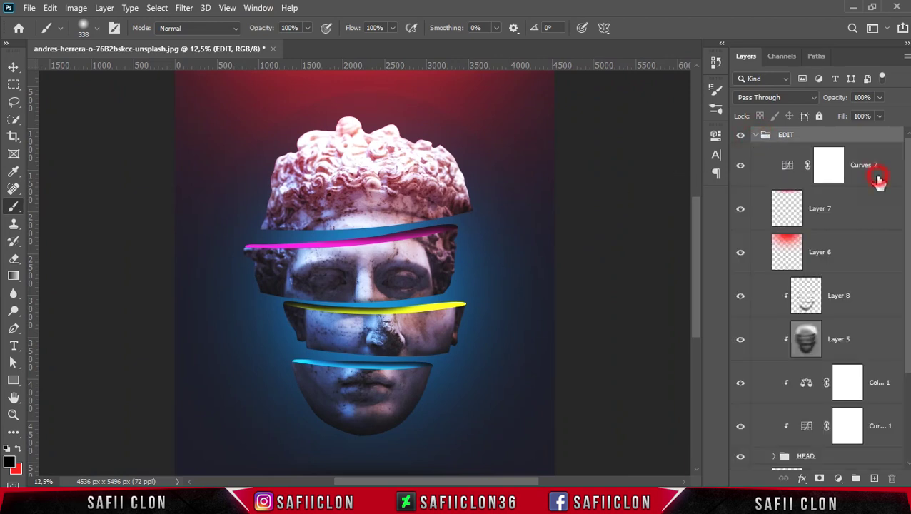
click(879, 180)
click(876, 479)
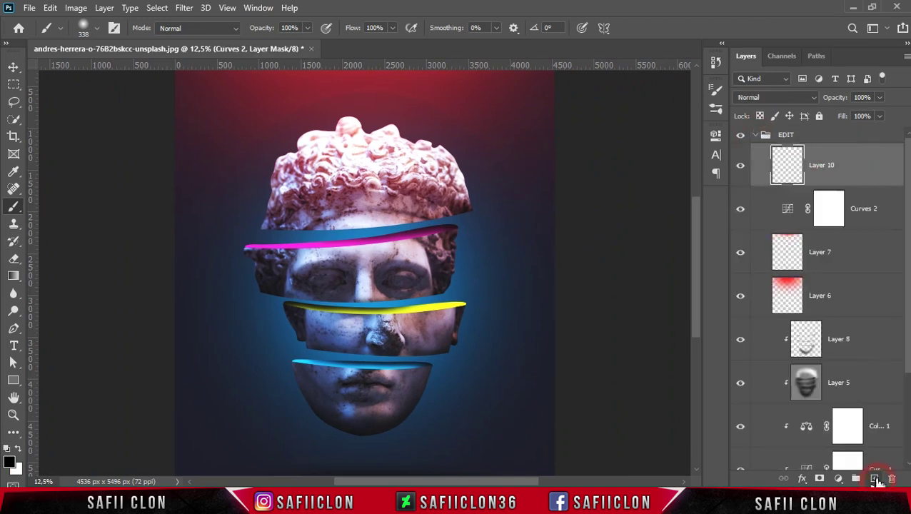
Step: Fill the new top layer with solid black
click(52, 9)
click(103, 216)
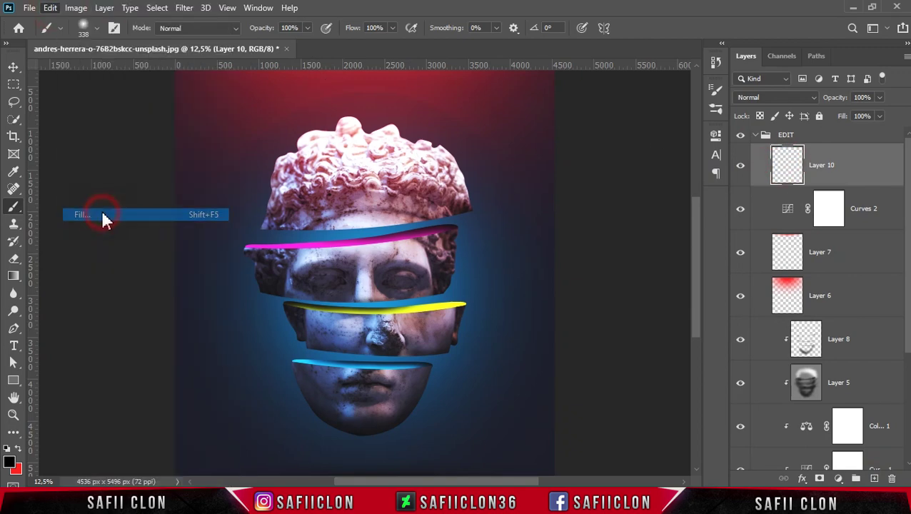
click(466, 119)
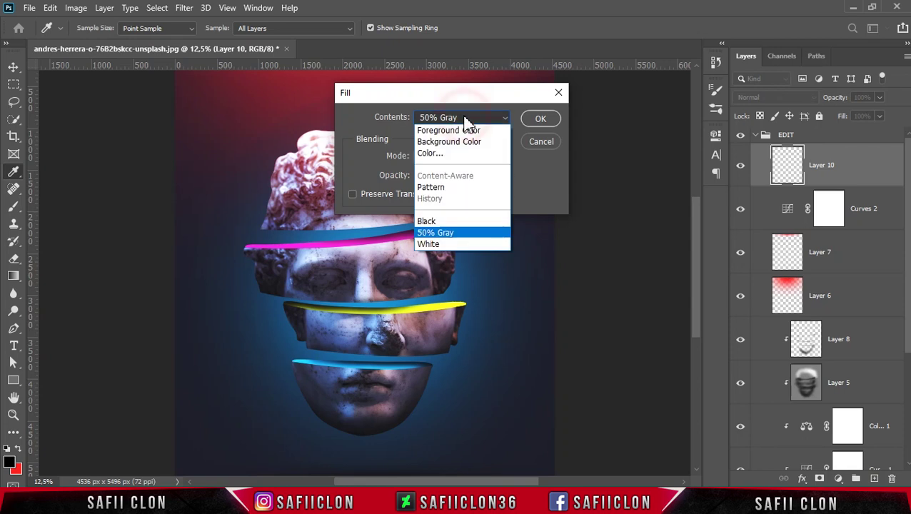
click(436, 222)
click(540, 119)
key(b)
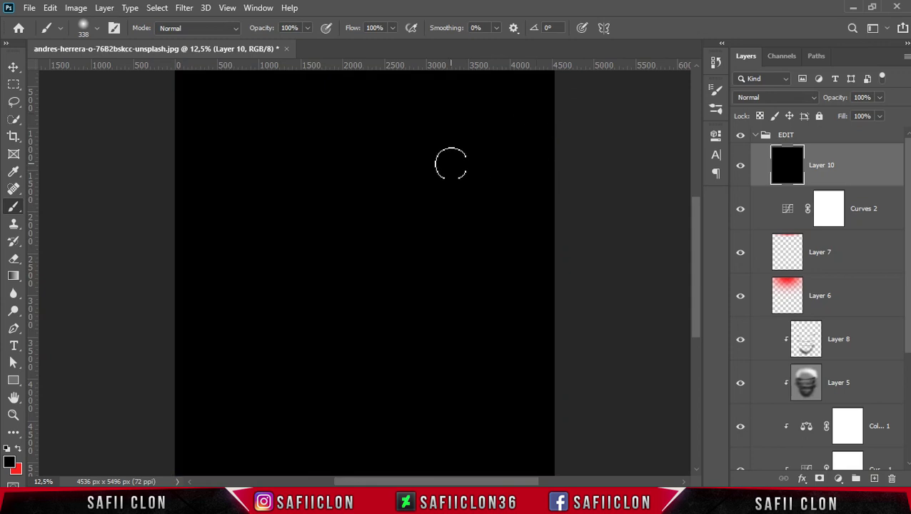
Step: Add monochromatic Gaussian noise with an amount of 27,59% to the black layer
click(184, 10)
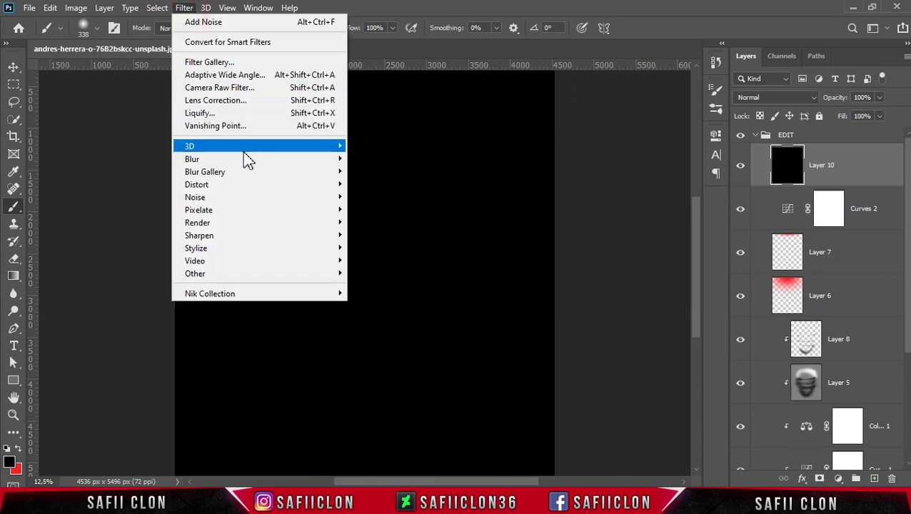
mouse_move(277, 200)
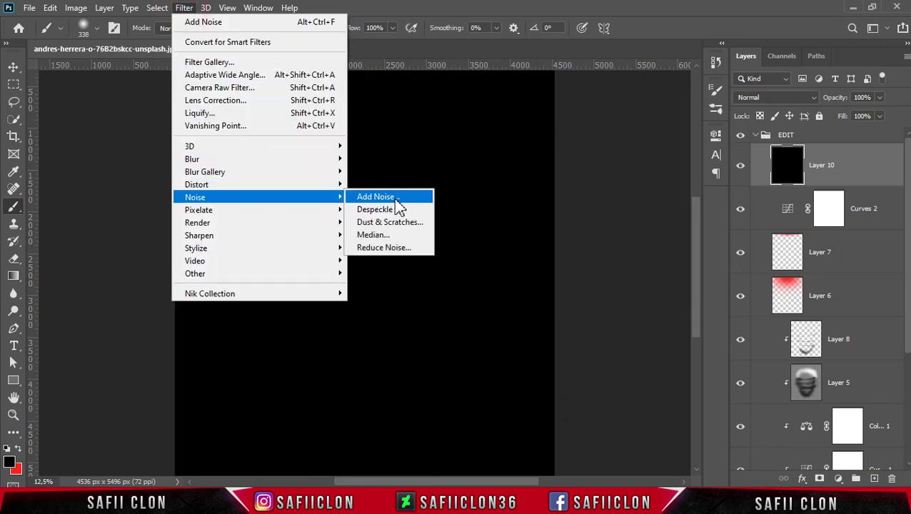
click(379, 197)
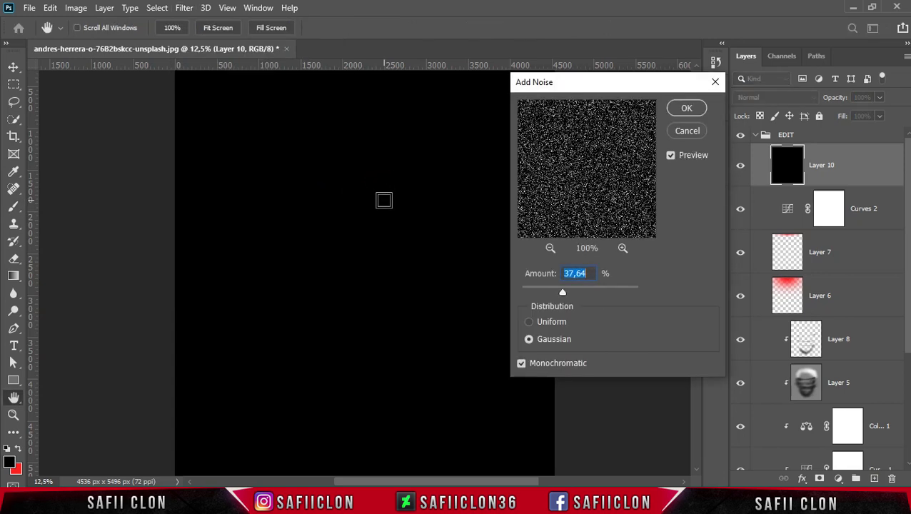
key(ctrl+minus)
drag(566, 294, 559, 290)
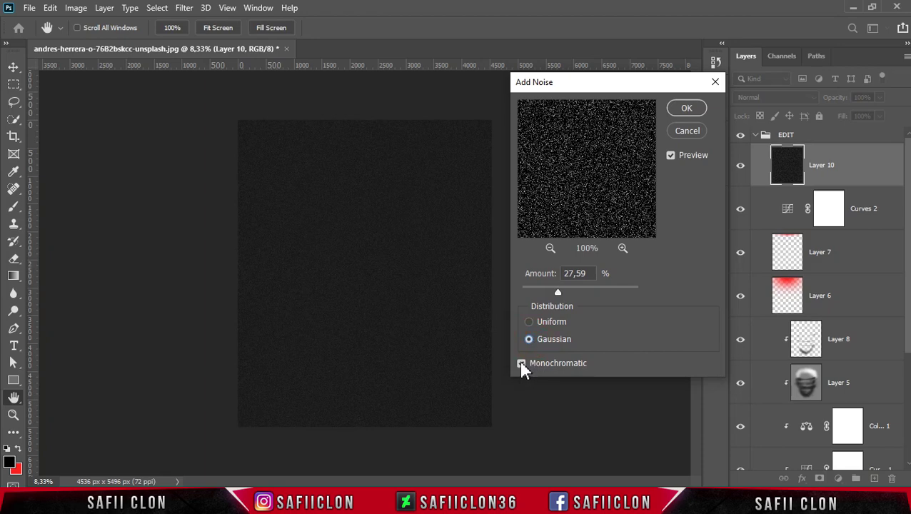
click(683, 111)
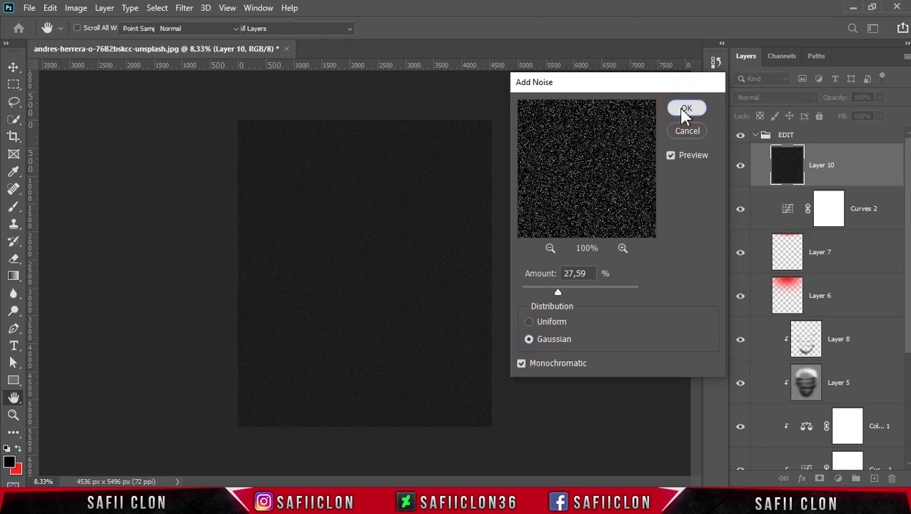
key(b)
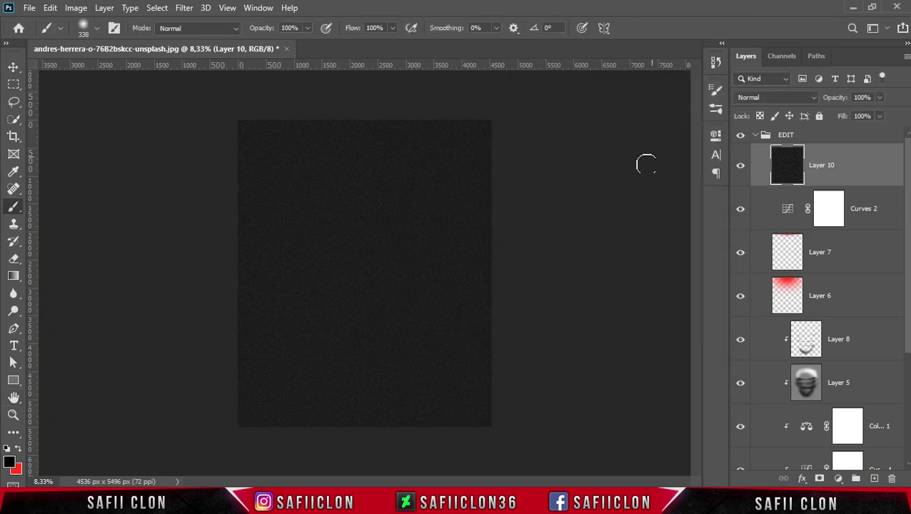
Step: Set the noise layer's blend mode to Color Dodge and scale it up proportionally around its center to about 320%
click(779, 99)
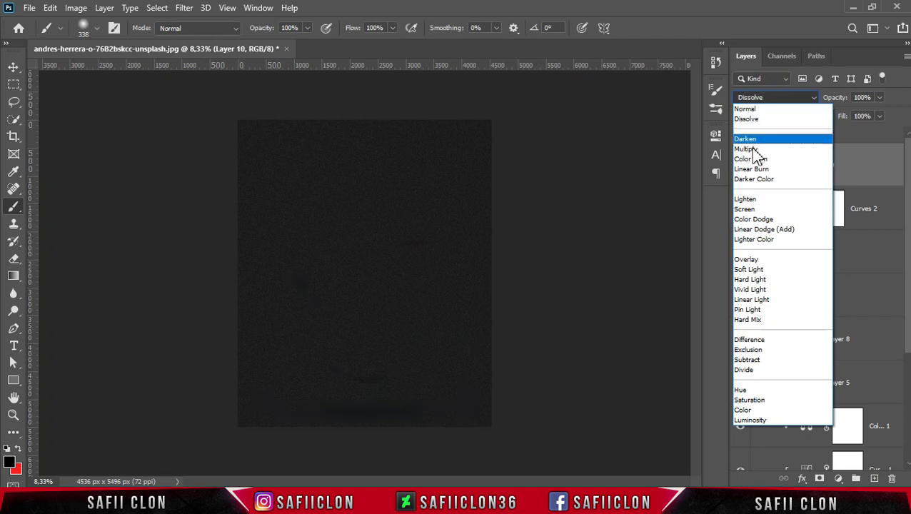
click(758, 224)
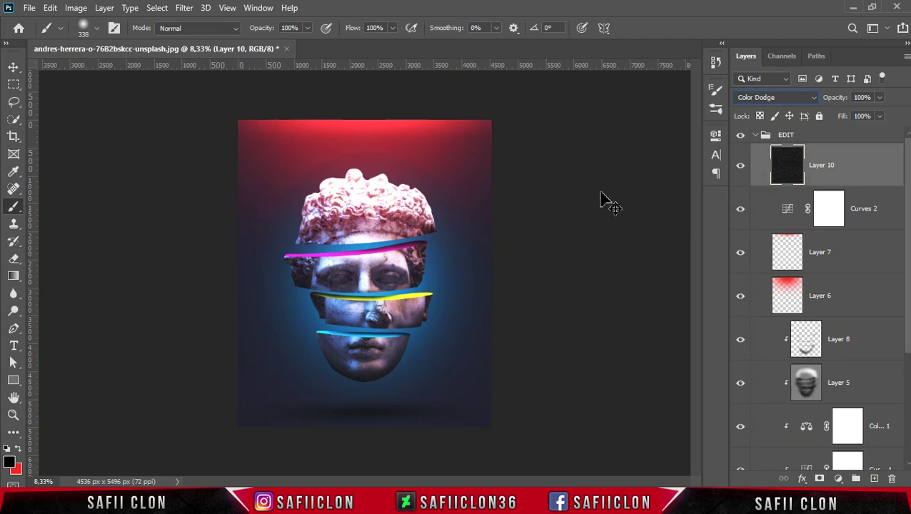
key(ctrl+t)
key(ctrl+minus)
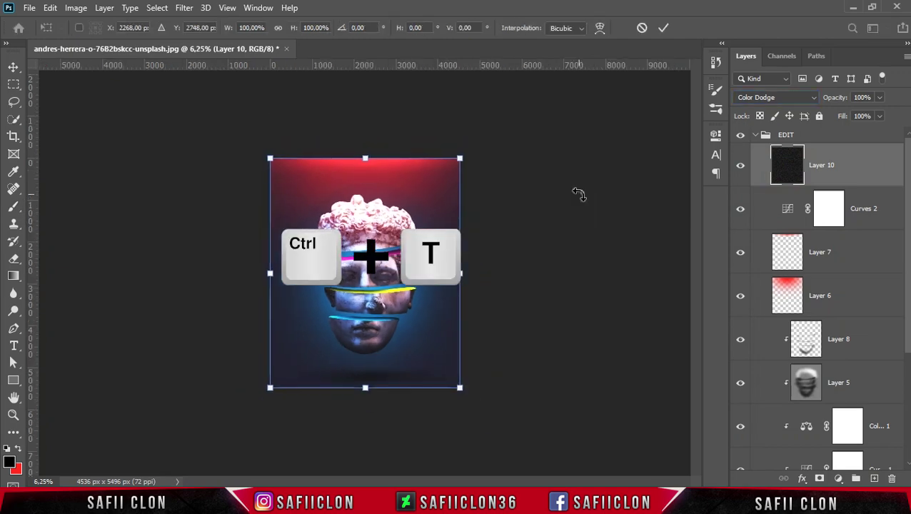
drag(459, 158, 664, 93)
key(ctrl+plus)
key(ctrl+plus)
key(ctrl+minus)
key(ctrl+minus)
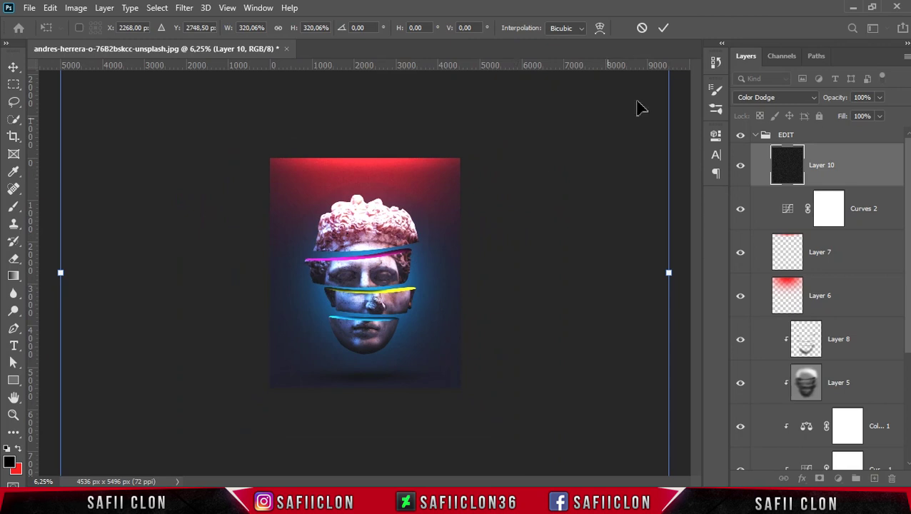
click(664, 28)
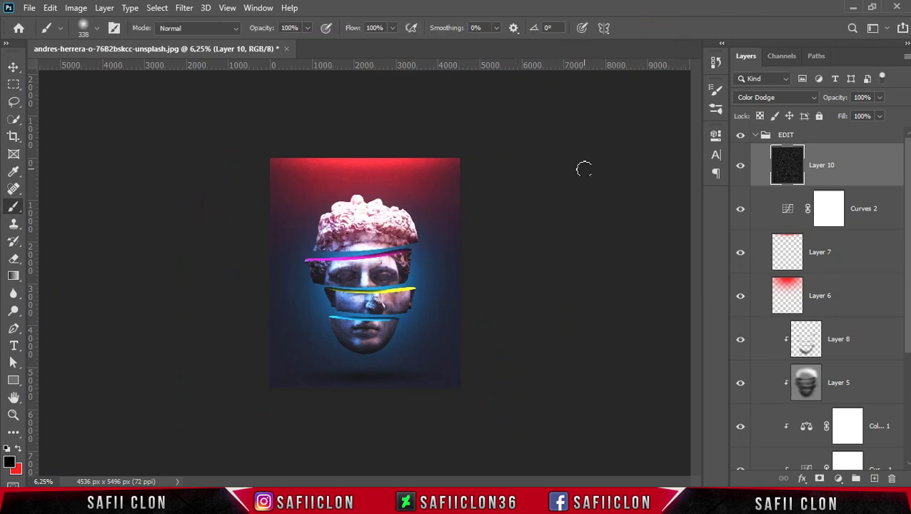
Step: Lower the noise layer's fill to 78%, comparing the image with and without the noise
key(ctrl+plus)
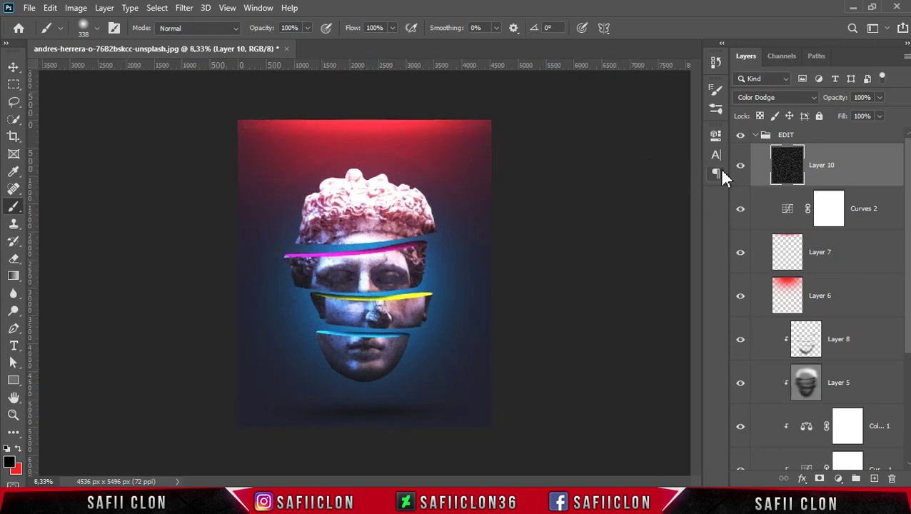
click(740, 170)
click(739, 169)
click(740, 170)
click(740, 169)
click(740, 171)
click(879, 116)
drag(869, 133, 867, 129)
click(895, 114)
click(747, 166)
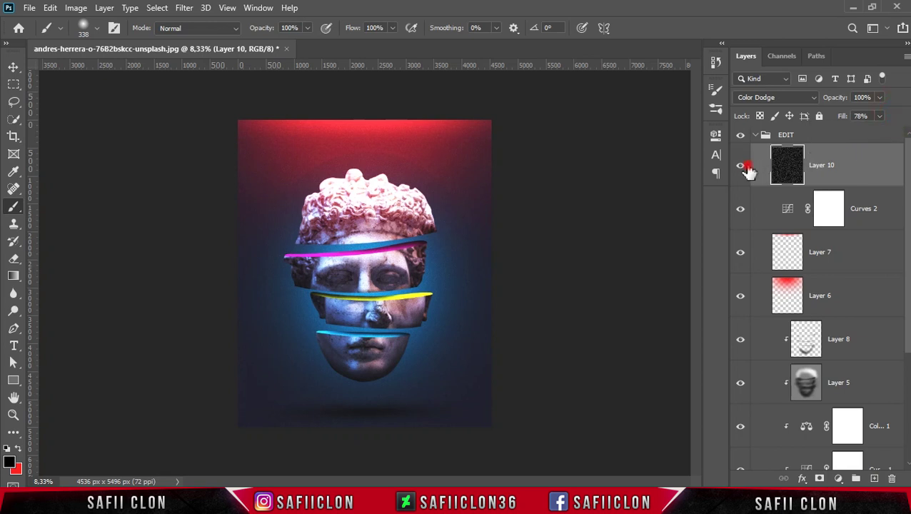
click(746, 165)
Step: Collapse the EDIT group, compare the image with the group hidden and shown, and examine the finished composition and its grain up close
click(757, 136)
click(741, 135)
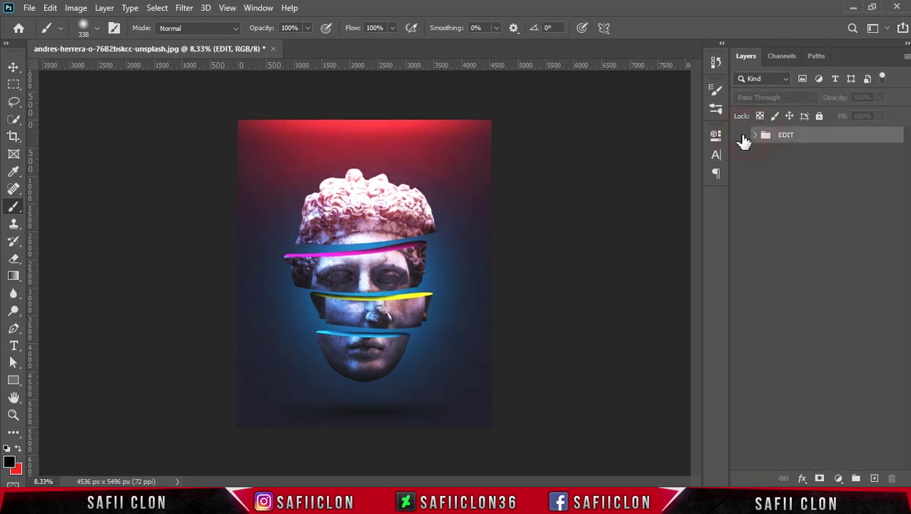
click(741, 137)
key(ctrl+plus)
key(ctrl+plus)
key(ctrl+plus)
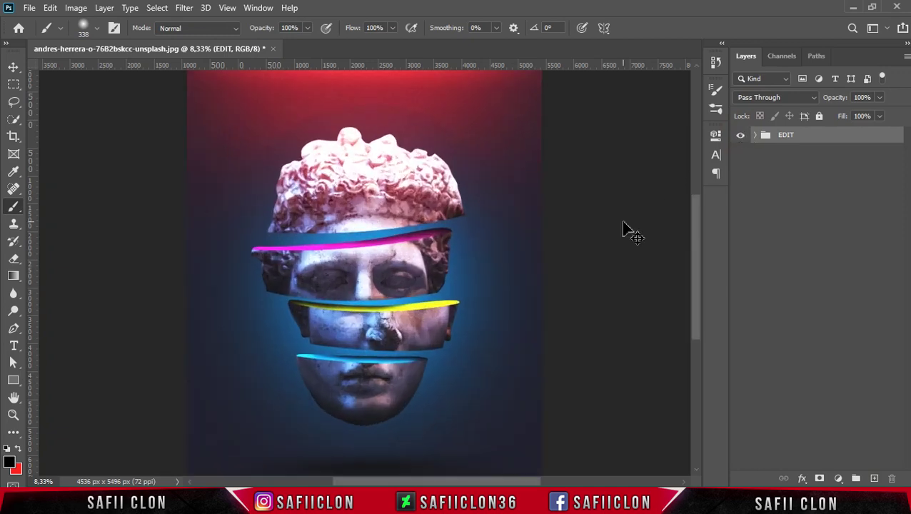
key(ctrl+minus)
key(ctrl+minus)
key(ctrl+minus)
key(ctrl+minus)
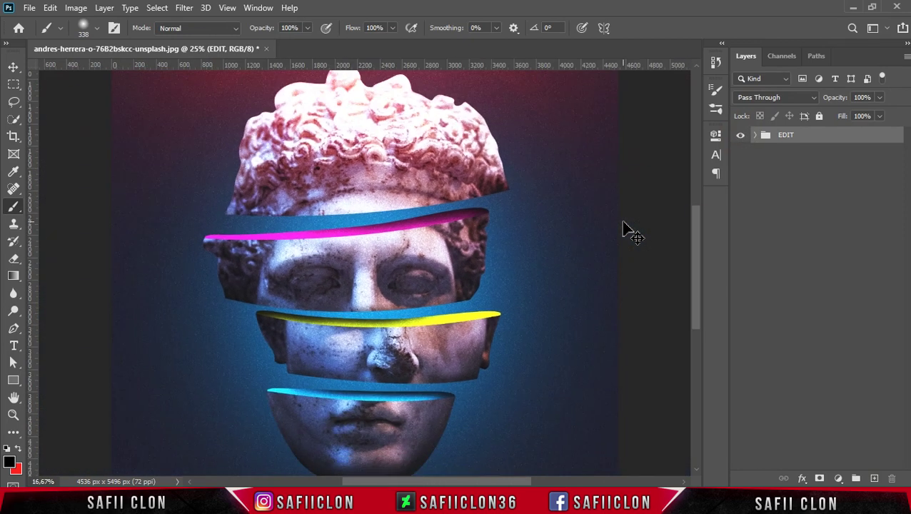
key(ctrl+plus)
key(ctrl+minus)
key(ctrl+minus)
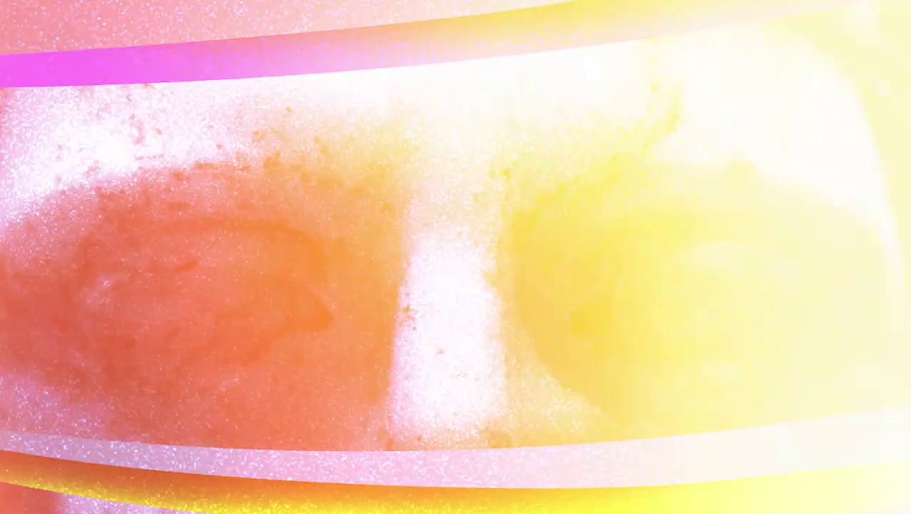